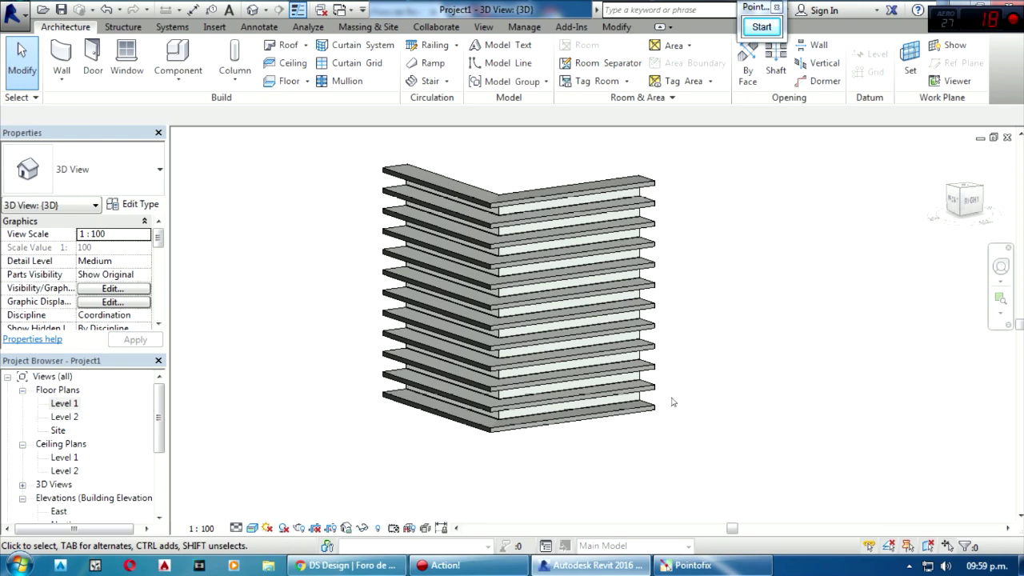
- Pan and orbit the 3D view to frame the finished louvered L-shaped curtain wall
mouse_move(673, 400)
middle_down()
mouse_move(545, 377)
mouse_move(608, 391)
middle_up()
shift+middle_drag(622, 266, 539, 291)
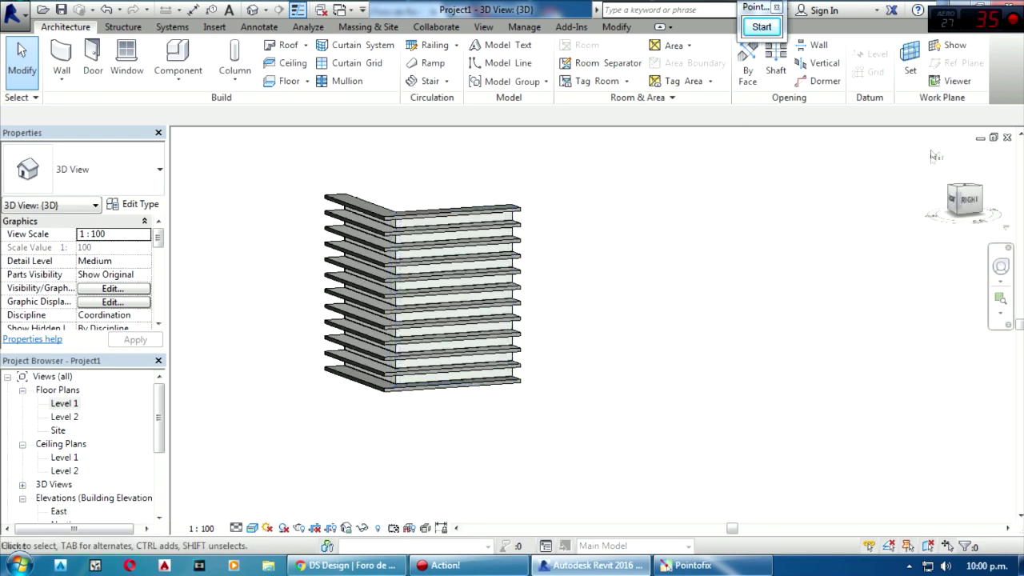
- Write the first Pointofix line 'HOLA CHICOS :) HOY LES ENSEÑARÉ A CREAR' below the model
click(759, 32)
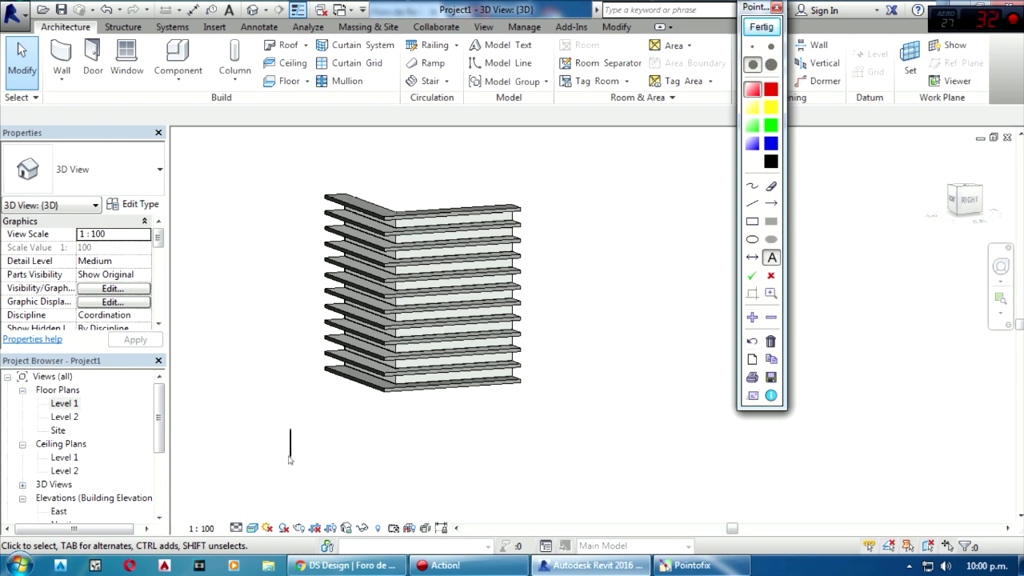
click(290, 448)
text(HOLA CHICIO)
key(BackSpace)
key(BackSpace)
text(OS)
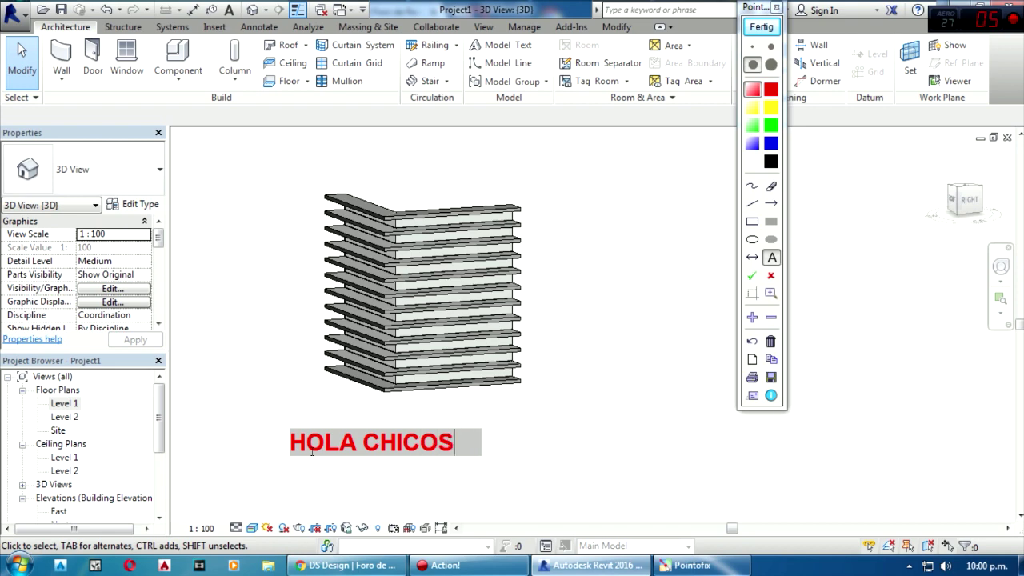
text( :) HOY LES ENSEÑARÉ A CREAR)
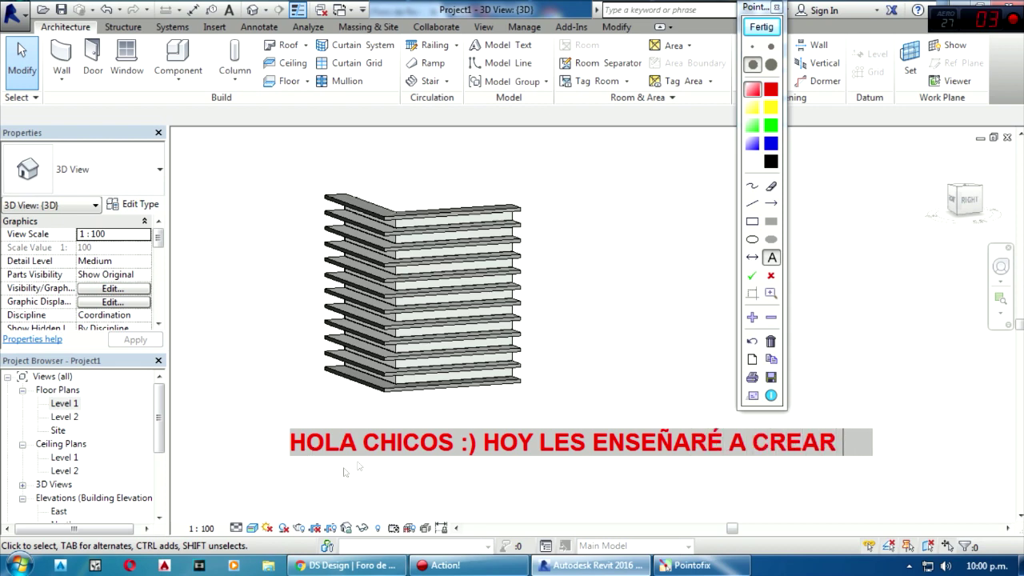
click(331, 475)
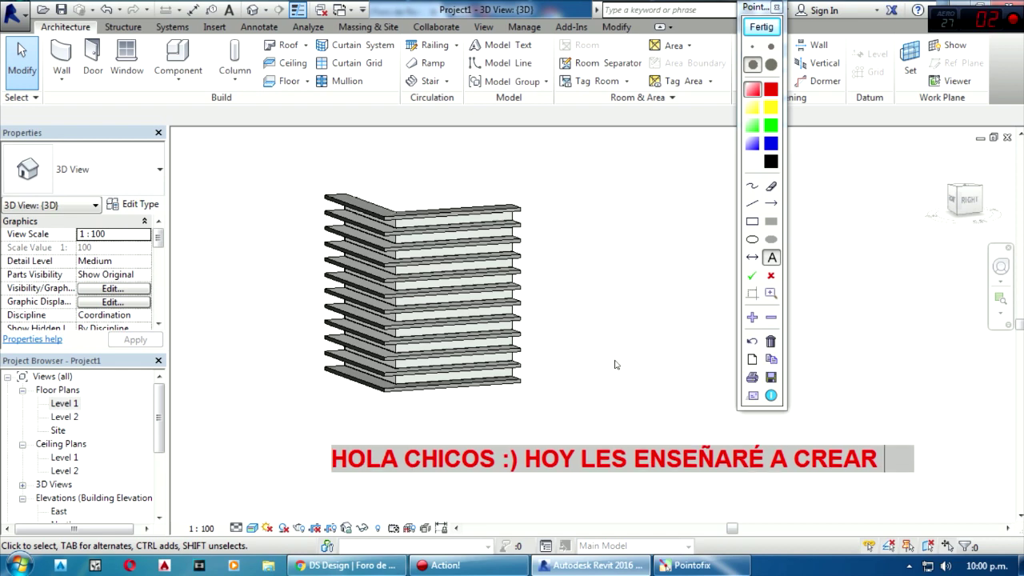
key(Return)
- Add the second line 'ESTE MURO CORTINA A PEDIDO DEL GRUPO', then exit annotation mode
click(360, 487)
text(ESTE )
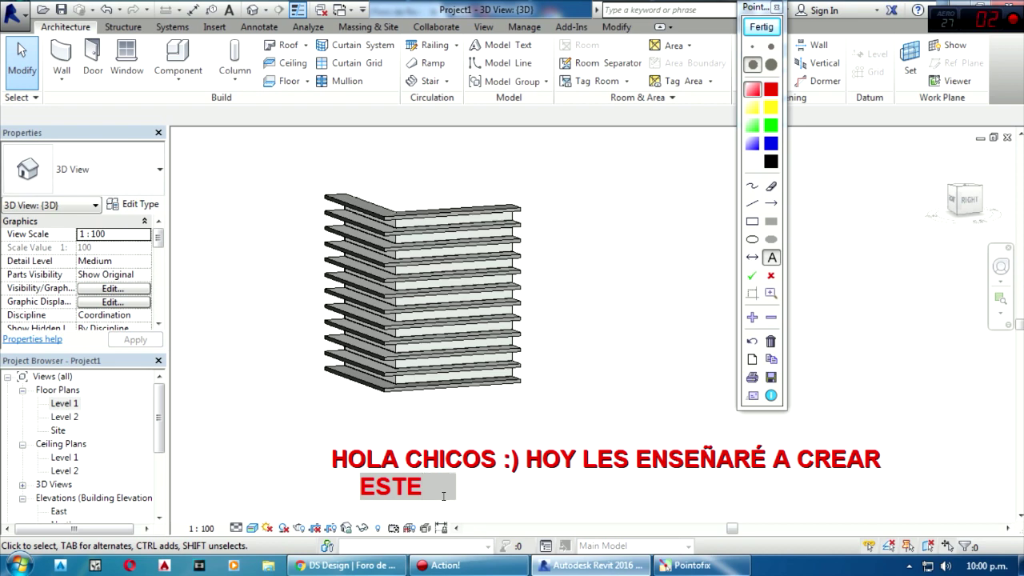
text(M)
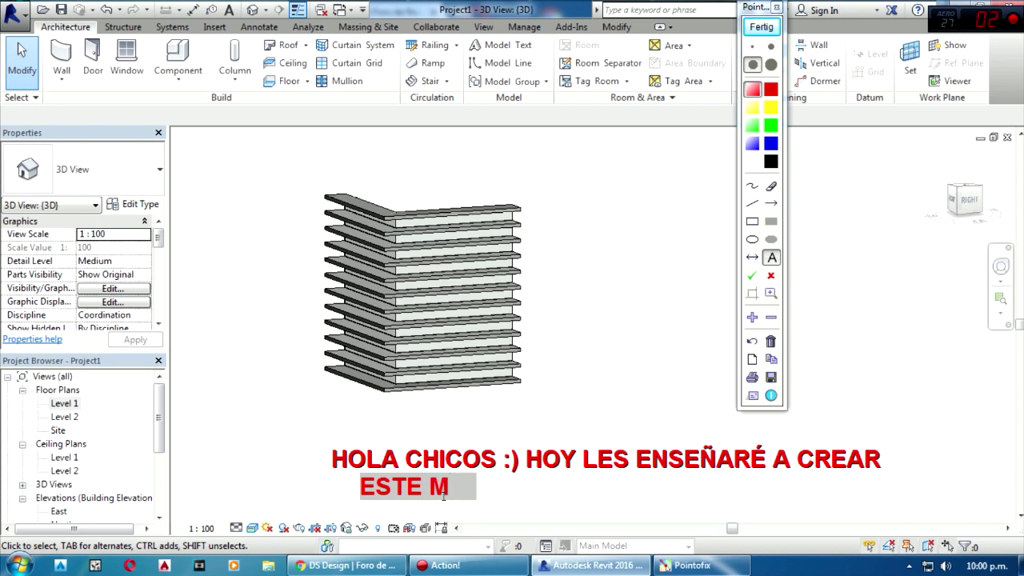
text(URO CORTINA )
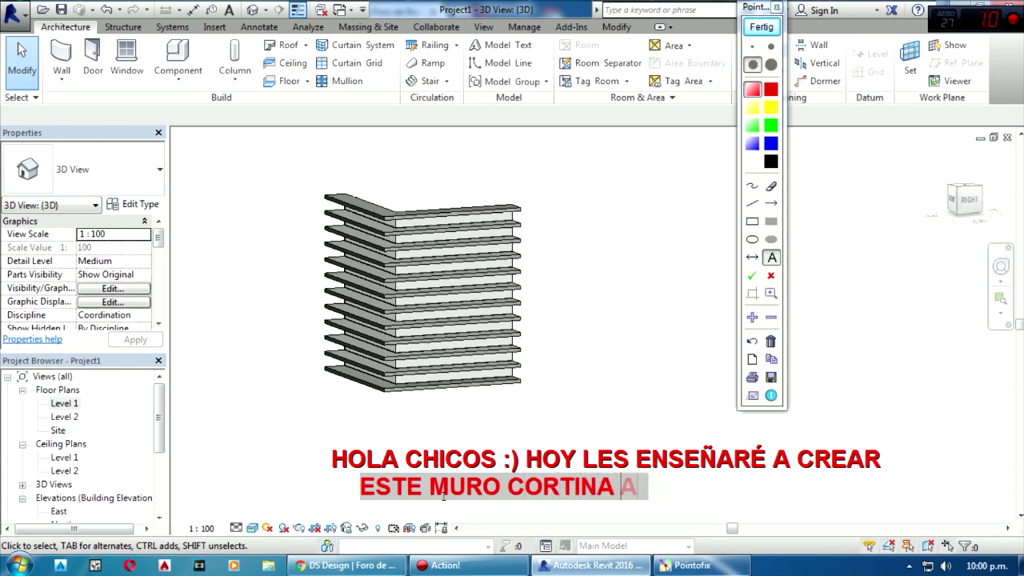
text(A PEDI)
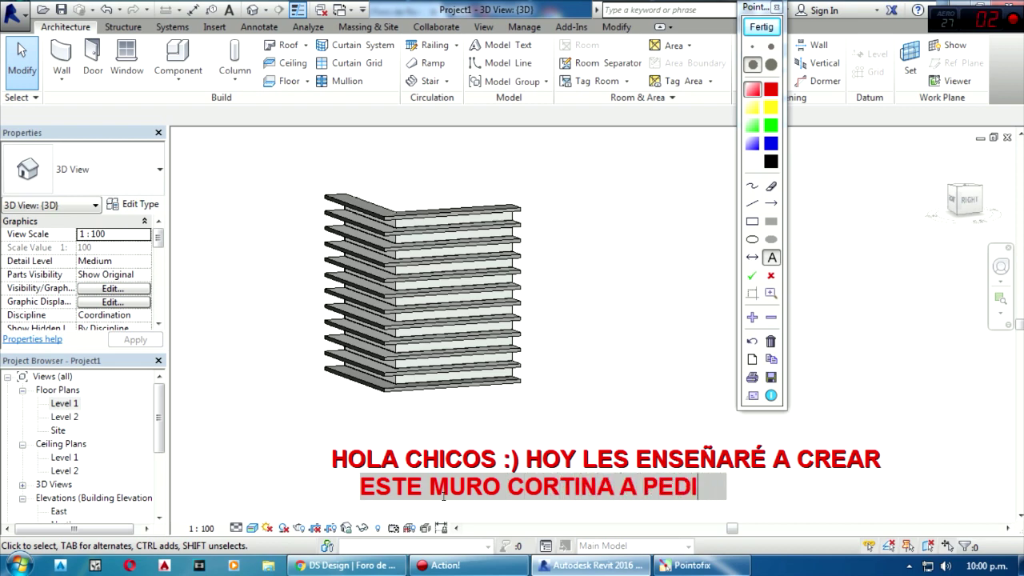
text(DO DEL GRUPO)
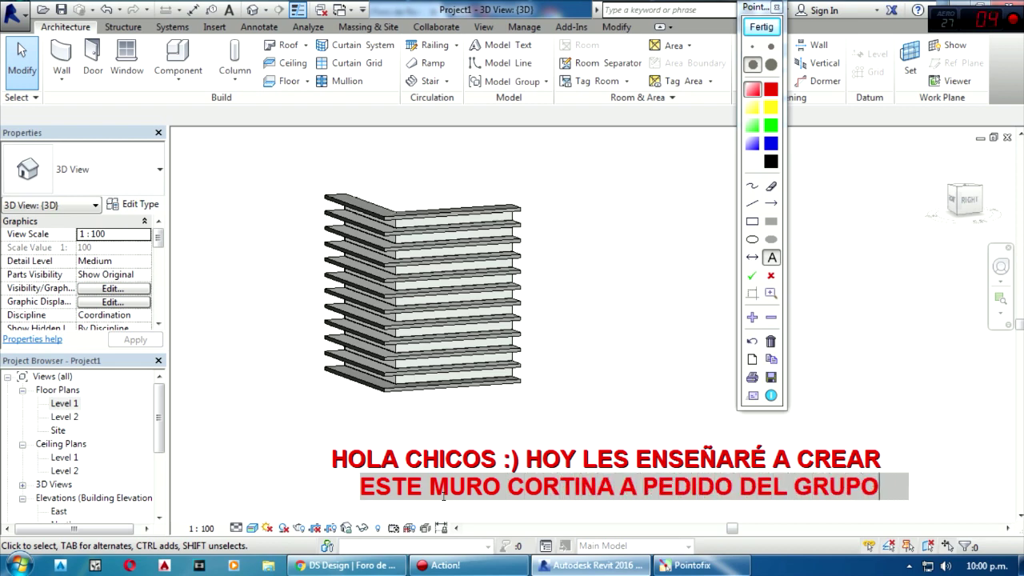
click(561, 407)
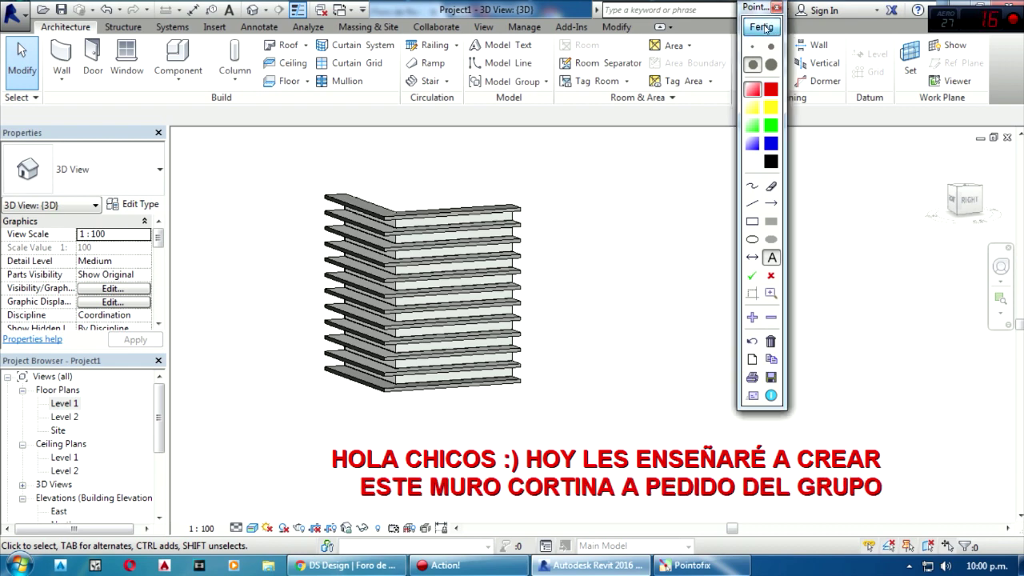
click(762, 27)
- Create a new project from the Architectural Template
click(17, 13)
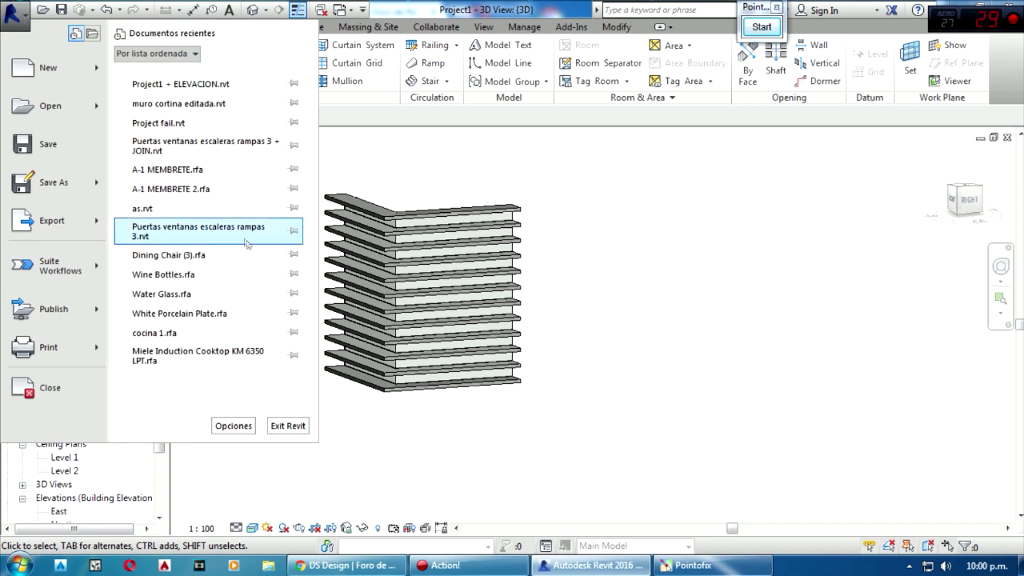
click(68, 77)
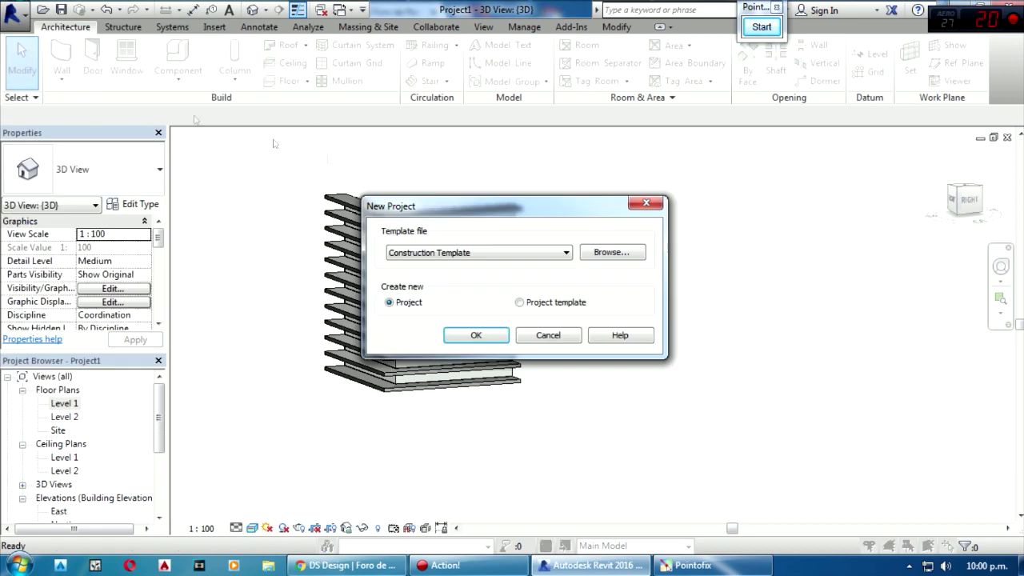
click(454, 253)
click(453, 287)
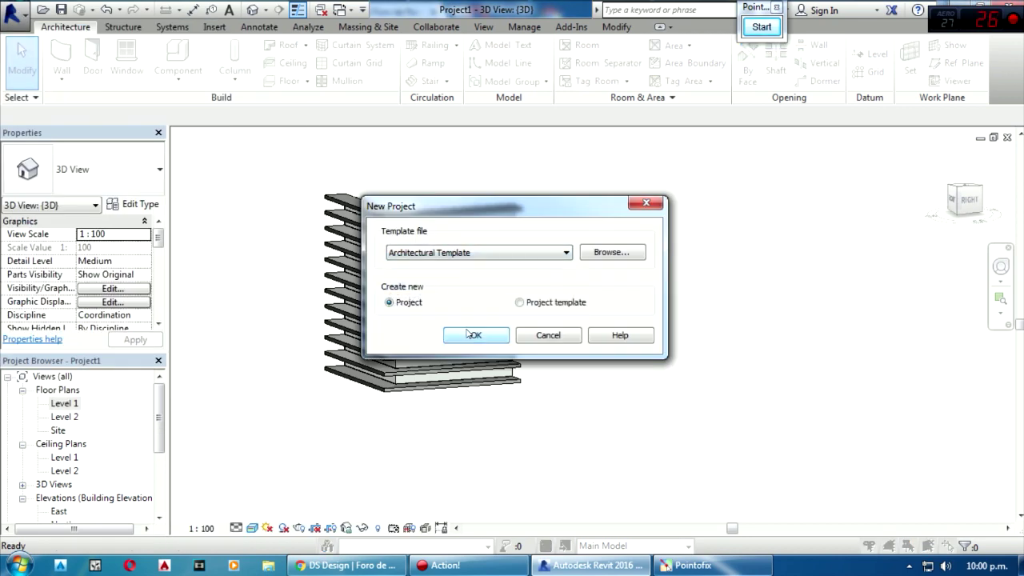
click(473, 336)
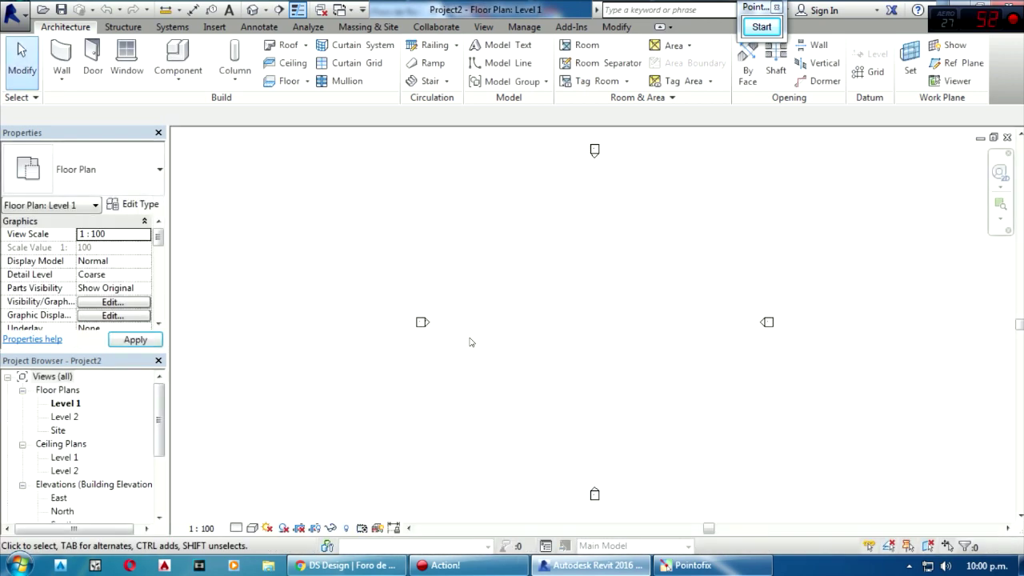
- Minimize the screen recorder, pan the Level 1 plan, and start the Wall tool
click(474, 565)
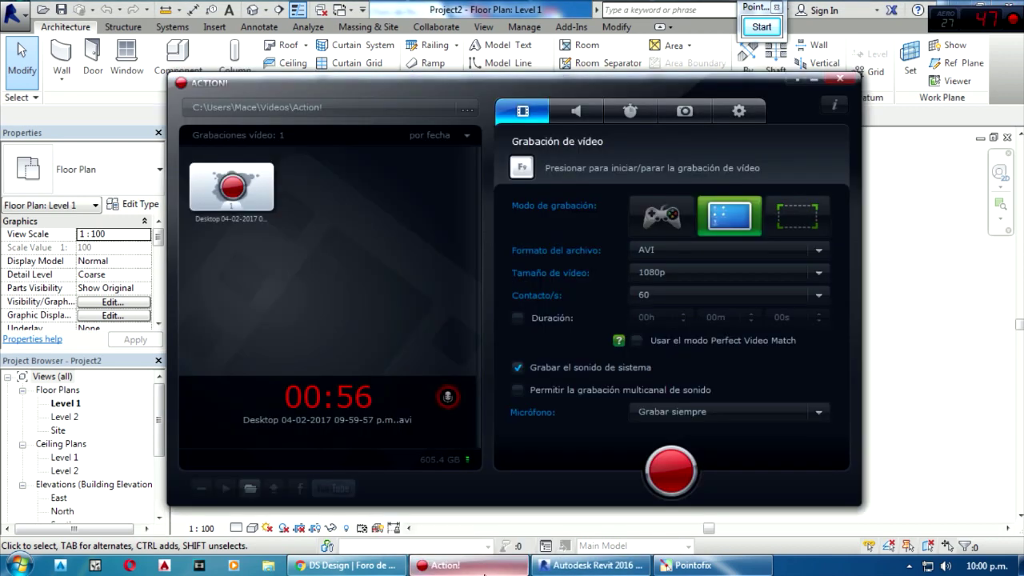
click(473, 565)
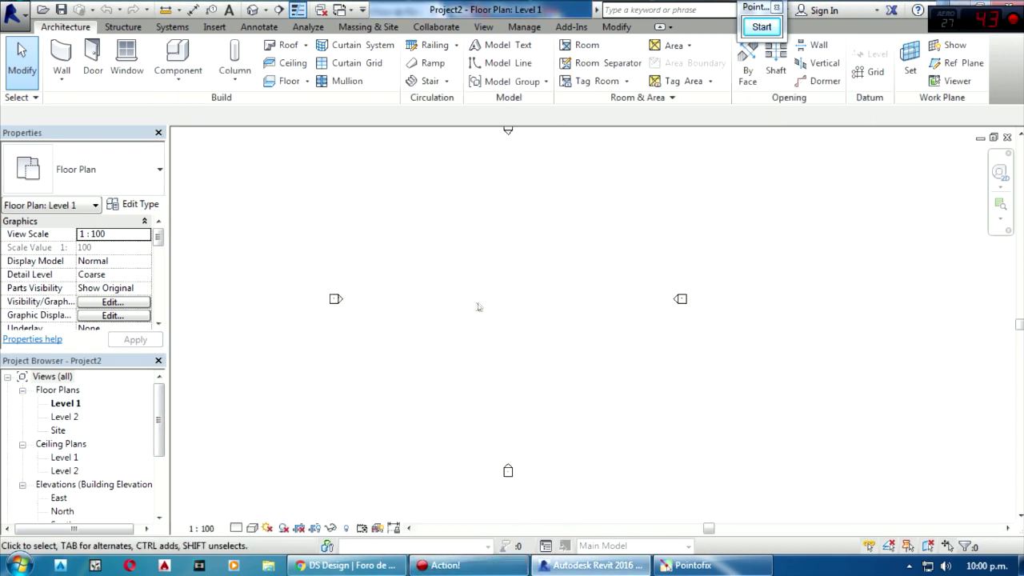
middle_drag(380, 247, 372, 269)
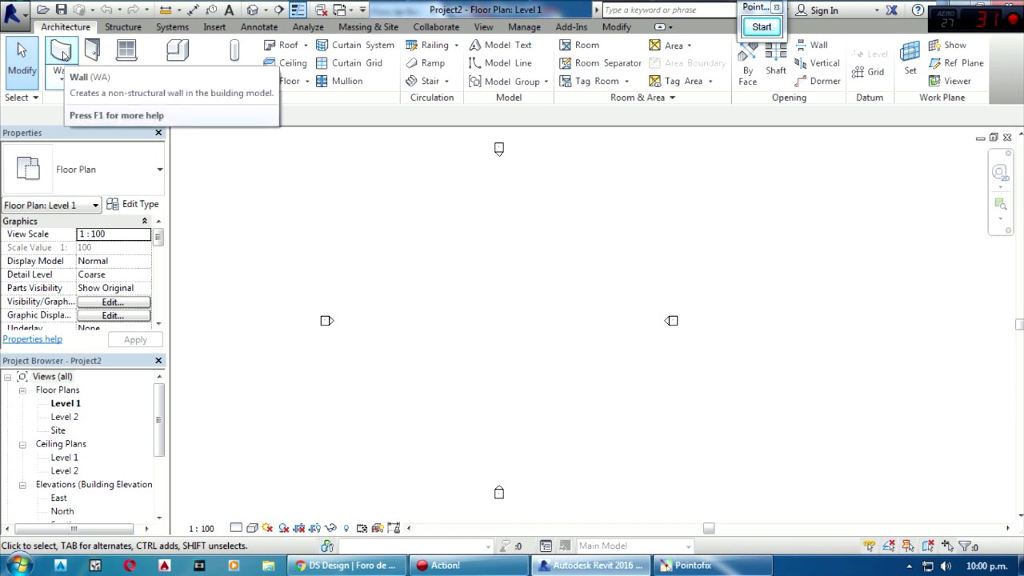
click(63, 53)
- Choose Curtain Wall as the wall type, cancelling the trial placement
click(147, 163)
scroll(133, 299, down, 1)
scroll(135, 302, down, 3)
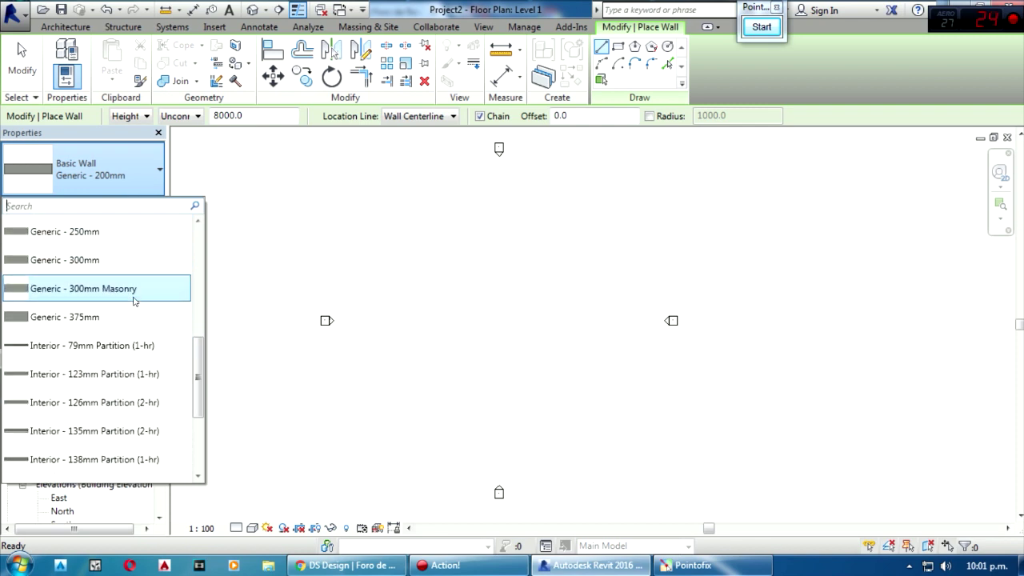
scroll(133, 301, down, 1)
scroll(133, 301, down, 1)
scroll(134, 301, down, 2)
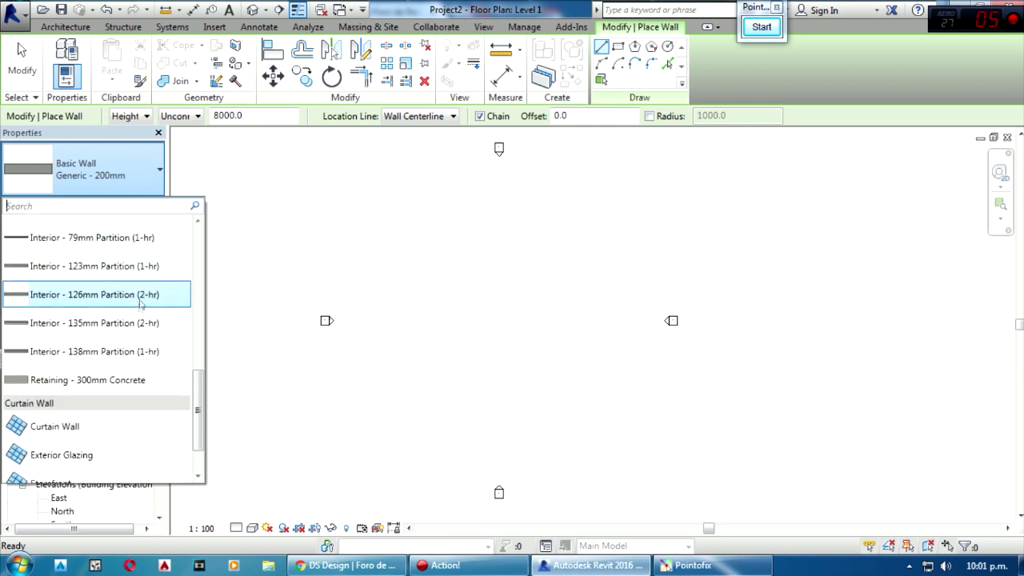
scroll(134, 301, down, 1)
click(120, 394)
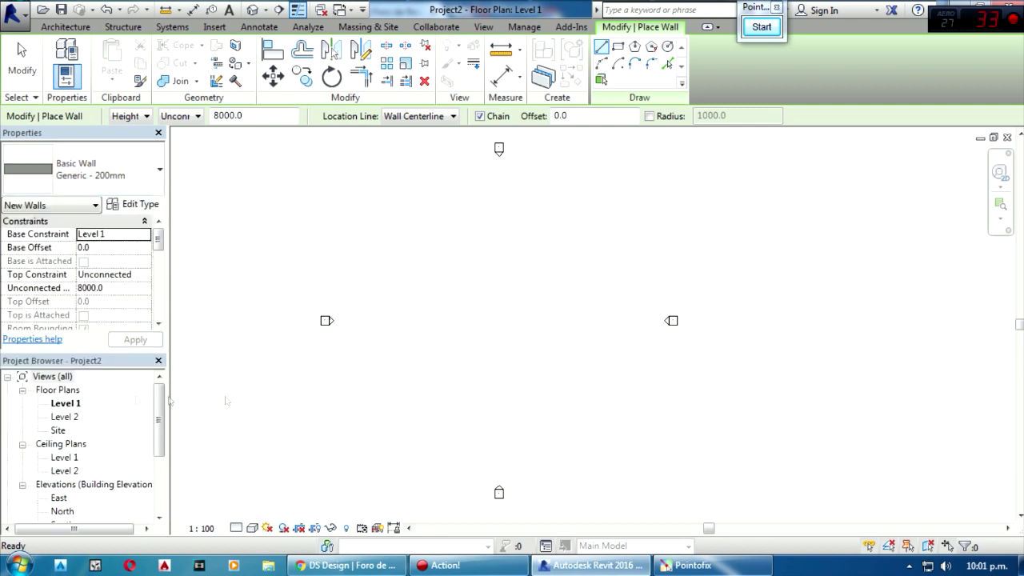
click(411, 353)
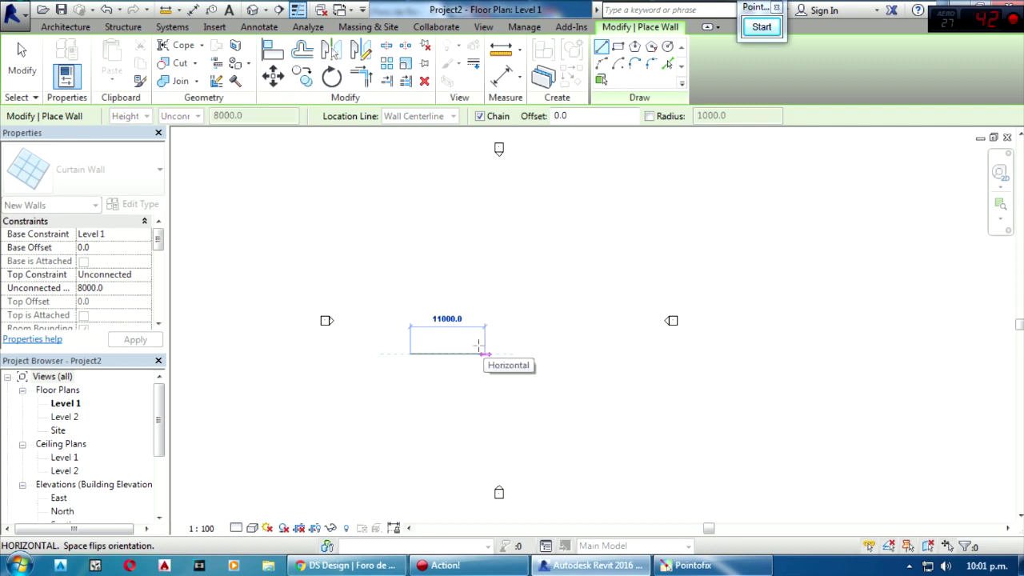
key(Escape)
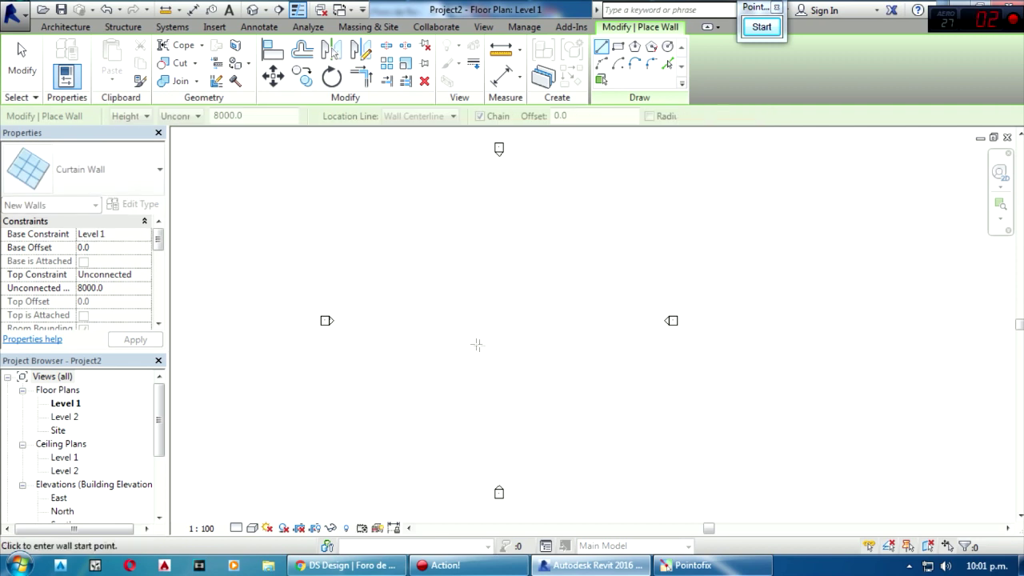
- Set length units to Meters with 2 decimal places via UN, then sketch the first wall
key(u)
key(n)
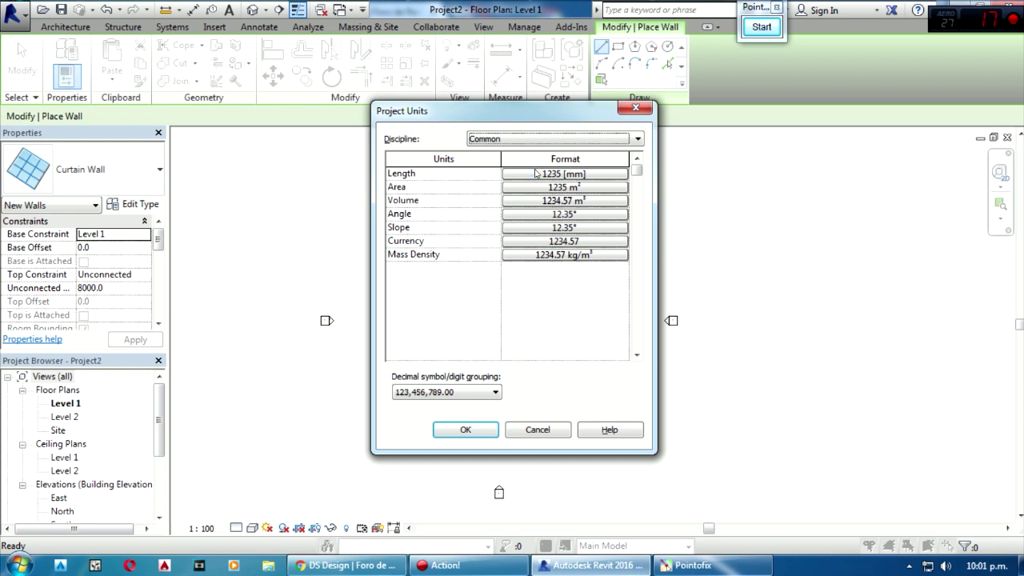
click(535, 173)
click(529, 200)
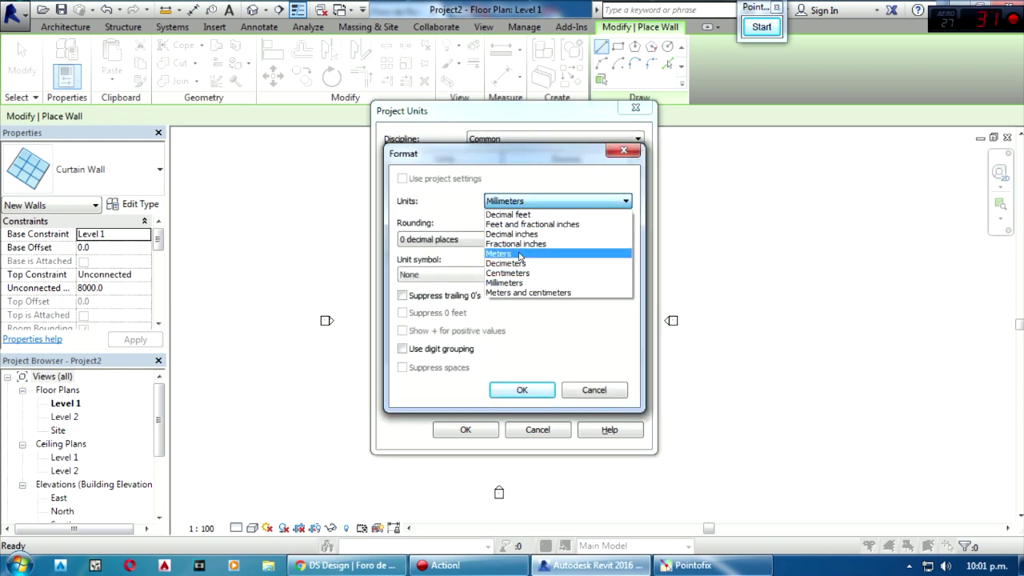
click(518, 255)
click(458, 240)
click(434, 301)
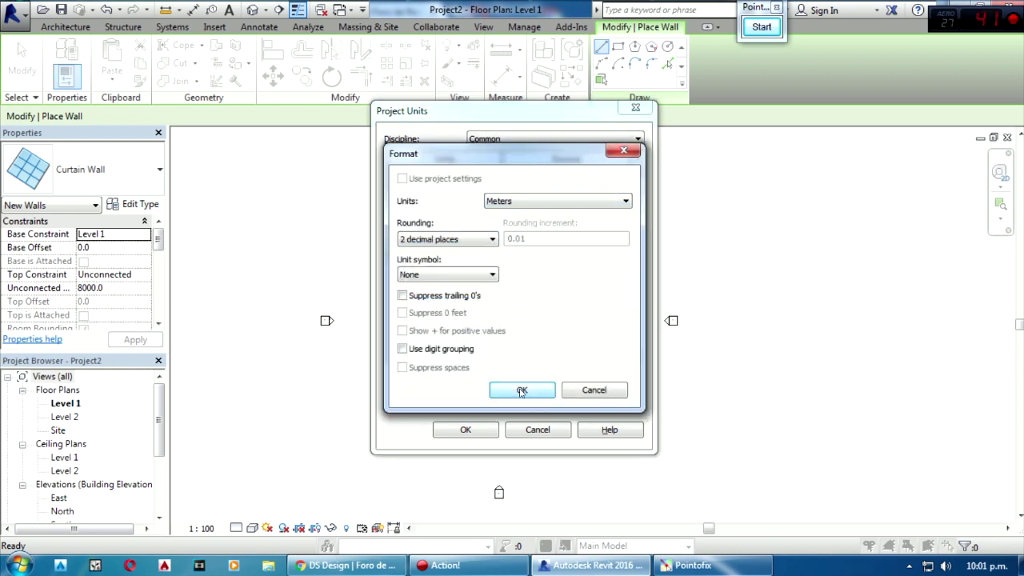
click(521, 389)
click(467, 429)
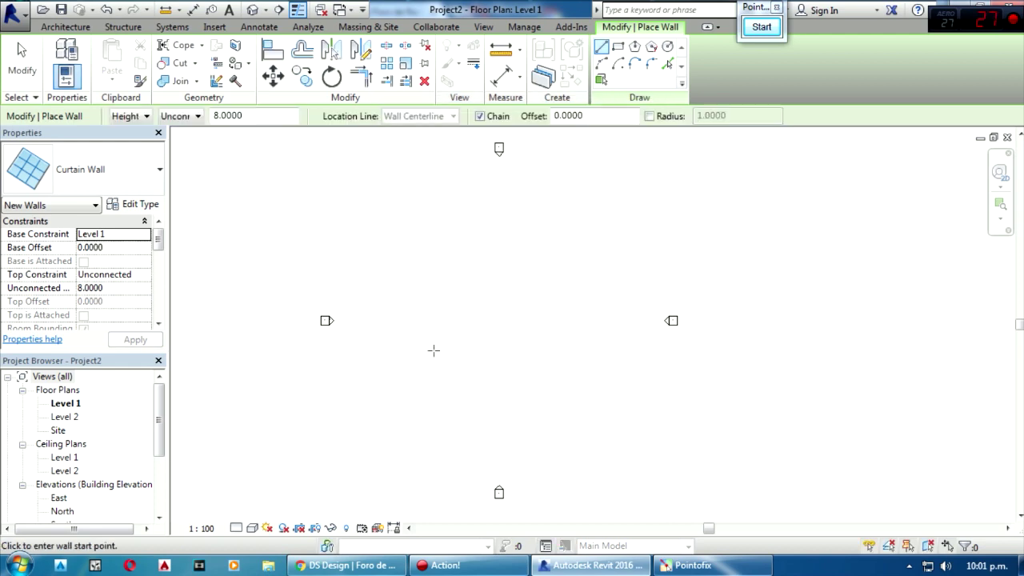
click(438, 354)
click(504, 354)
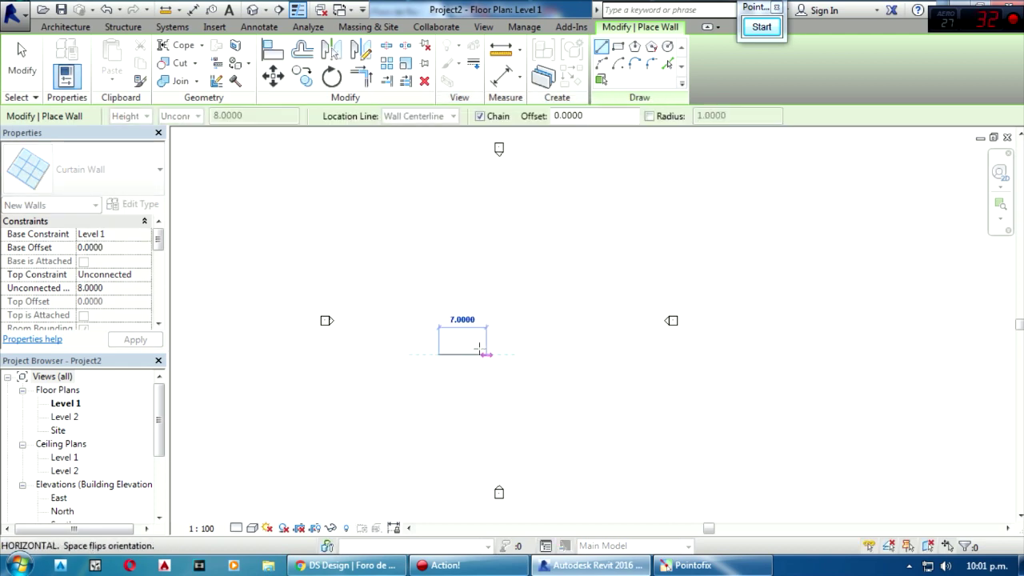
- Finish the second 7 m curtain wall to close the L shape
scroll(484, 355, up, 2)
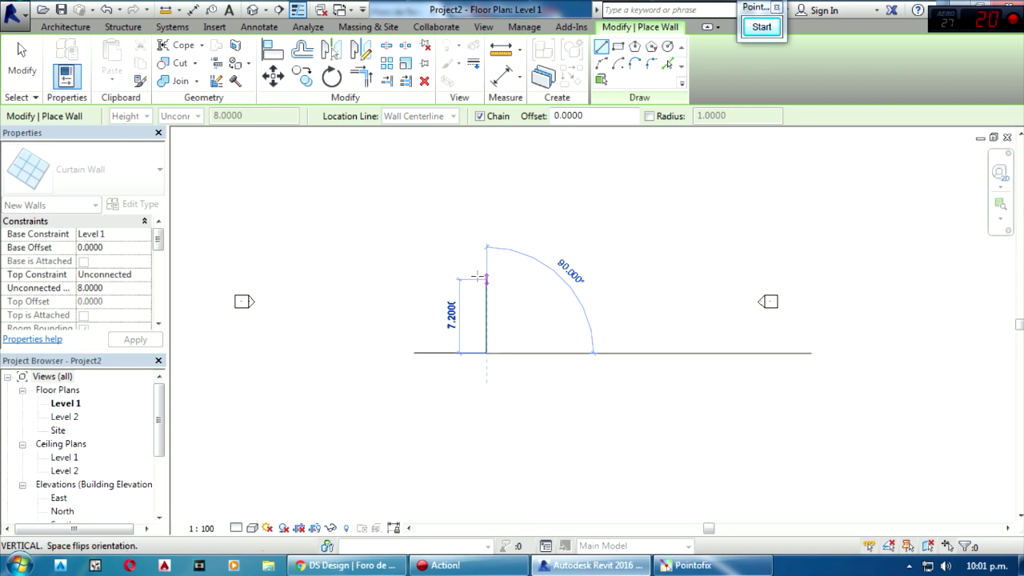
click(486, 282)
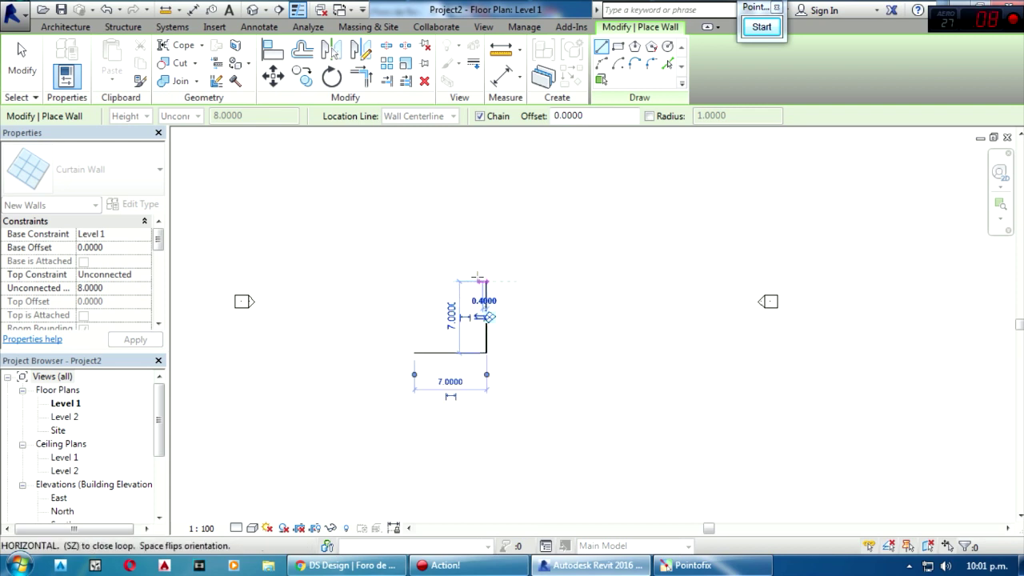
key(Escape)
- Frame both walls in the default 3D view and select the front curtain wall
click(252, 10)
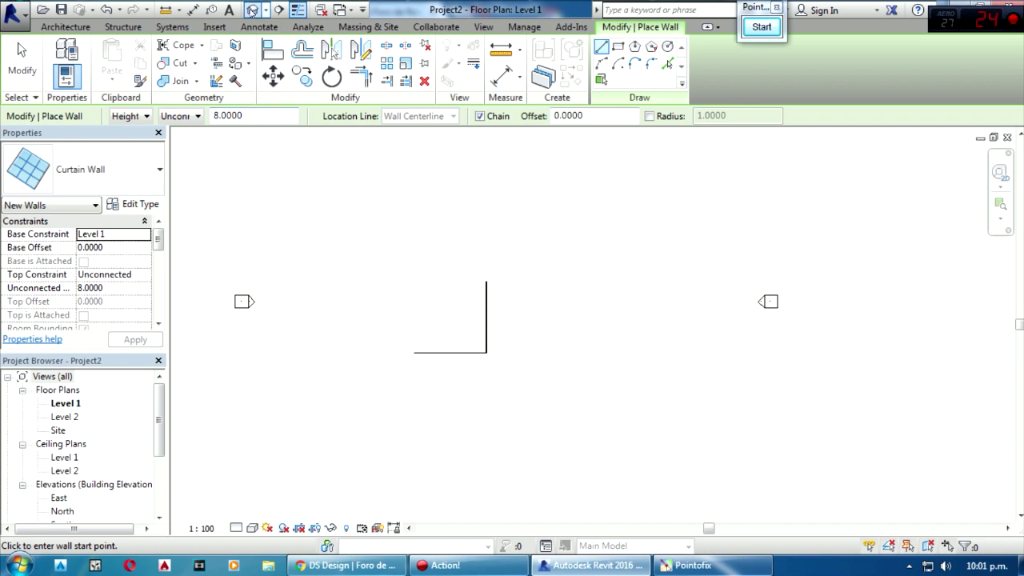
shift+middle_drag(524, 330, 560, 376)
scroll(673, 494, up, 3)
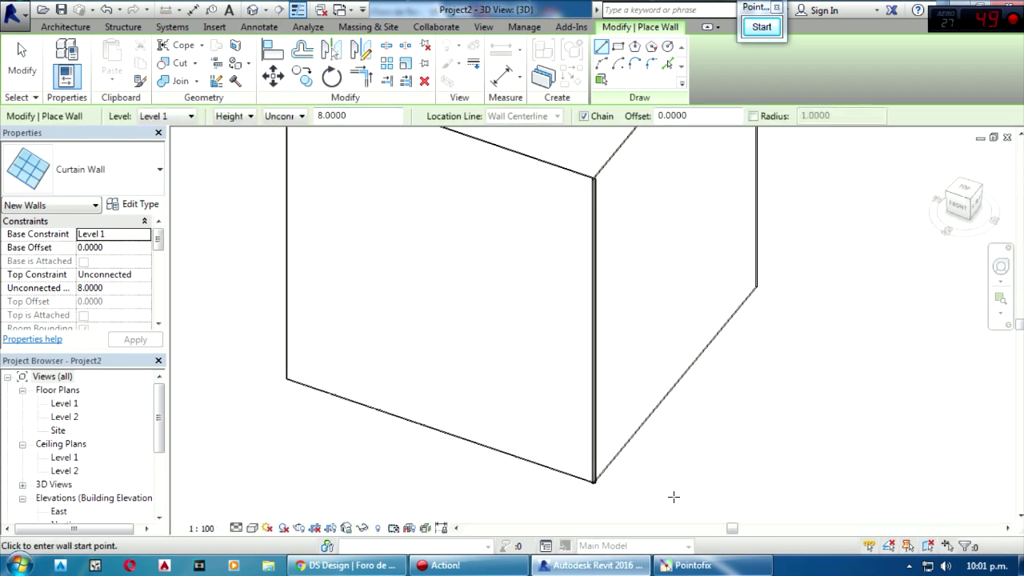
scroll(568, 420, down, 3)
key(Escape)
middle_drag(486, 275, 450, 261)
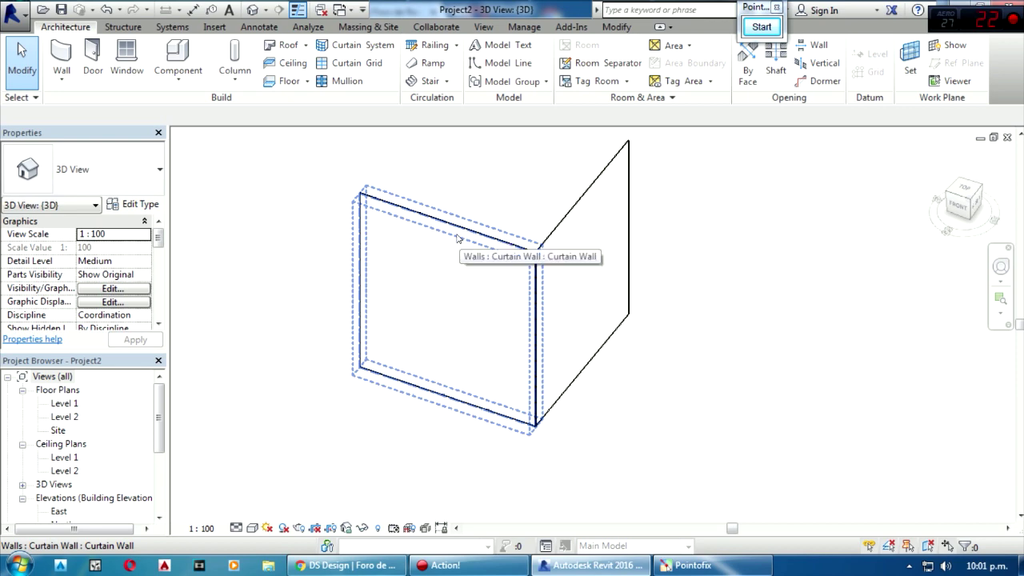
click(388, 206)
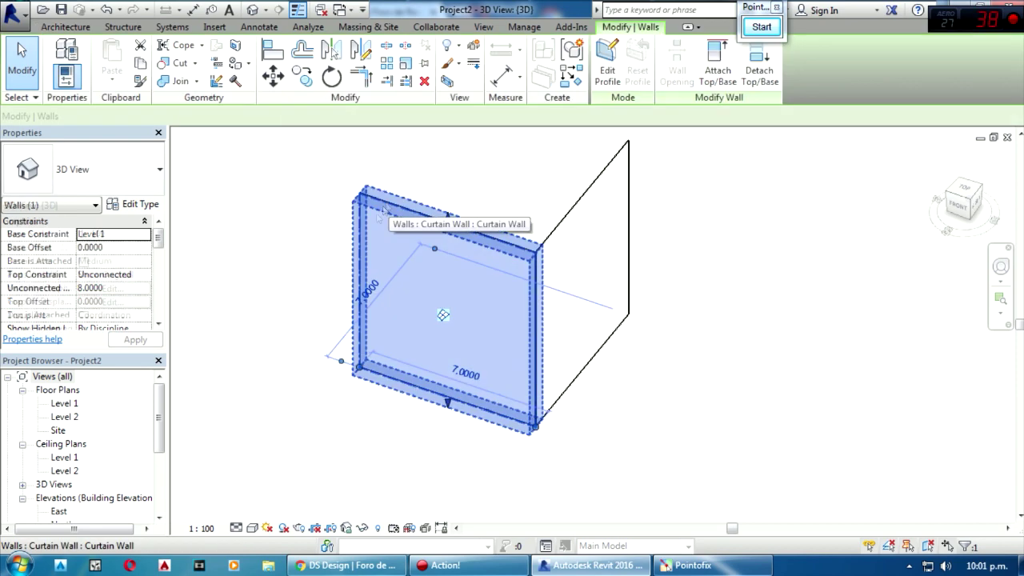
- Open the curtain wall's Type Properties and highlight the Horizontal Grid rows with a red box
click(137, 204)
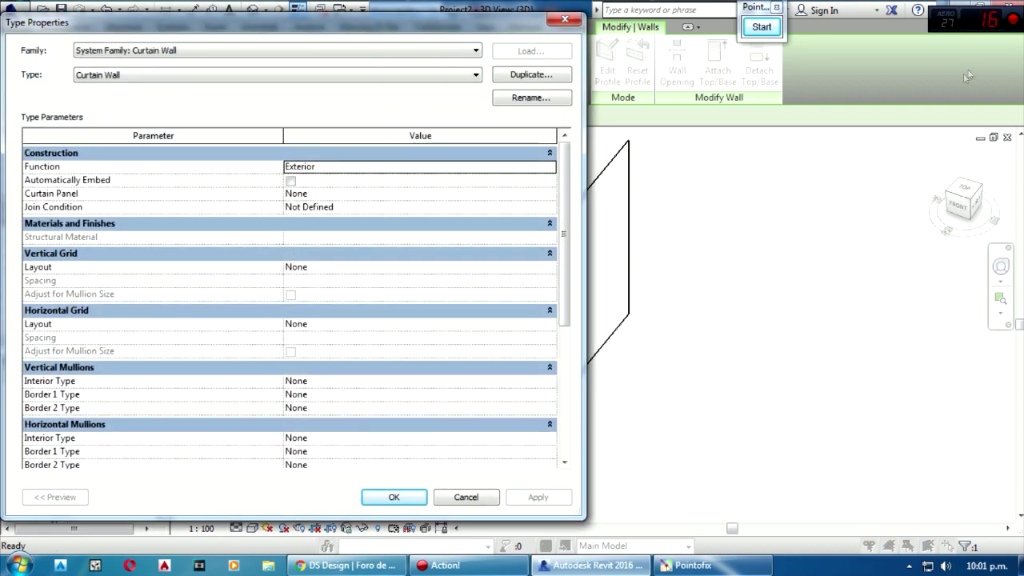
click(762, 27)
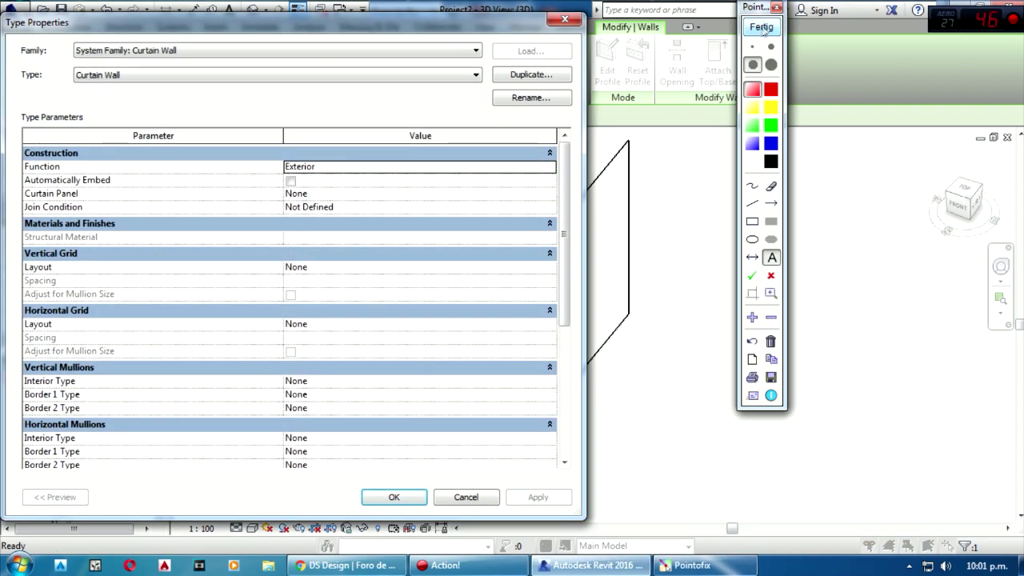
drag(755, 9, 830, 38)
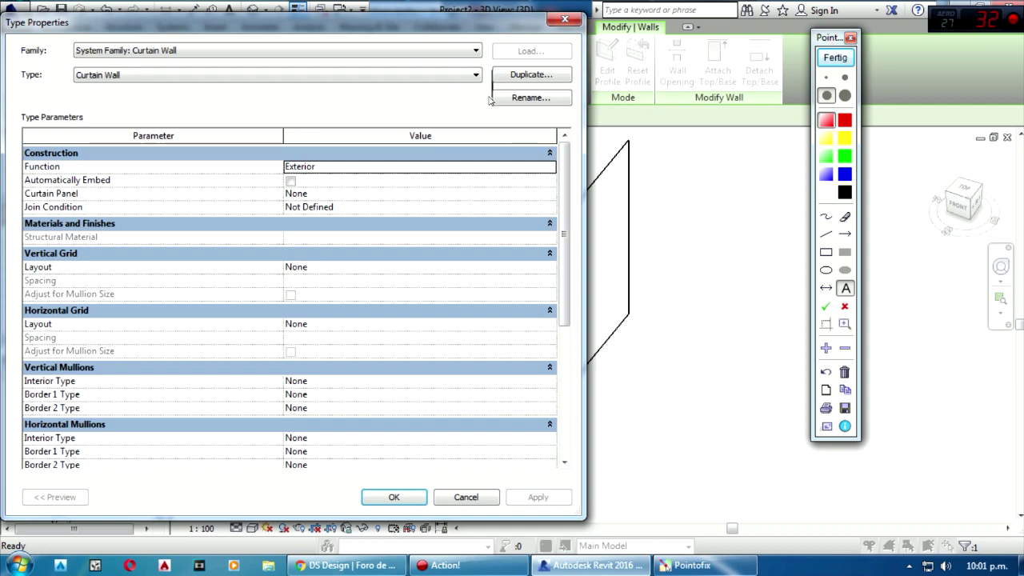
click(836, 57)
drag(564, 173, 565, 201)
click(836, 56)
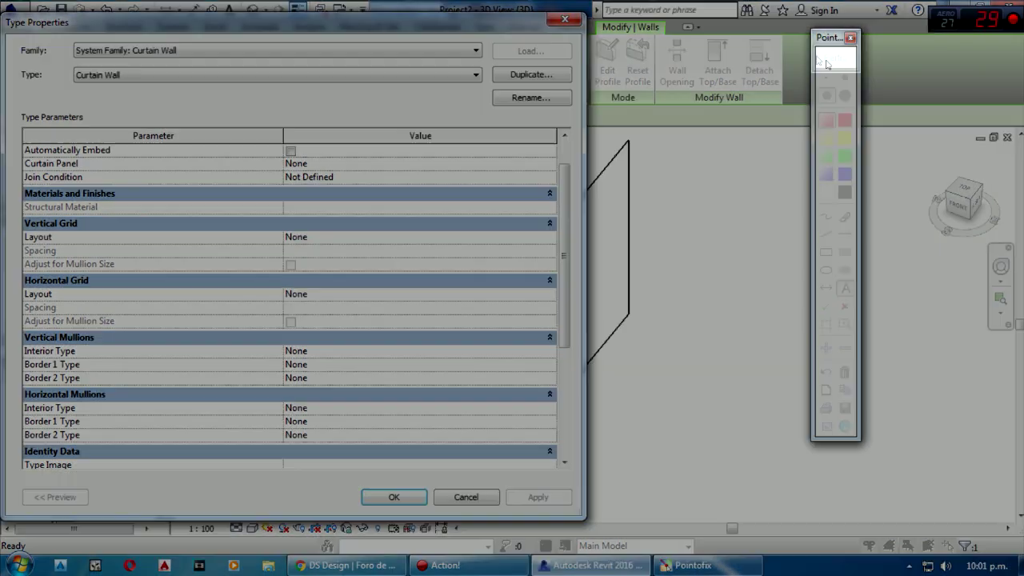
click(825, 252)
drag(17, 274, 558, 335)
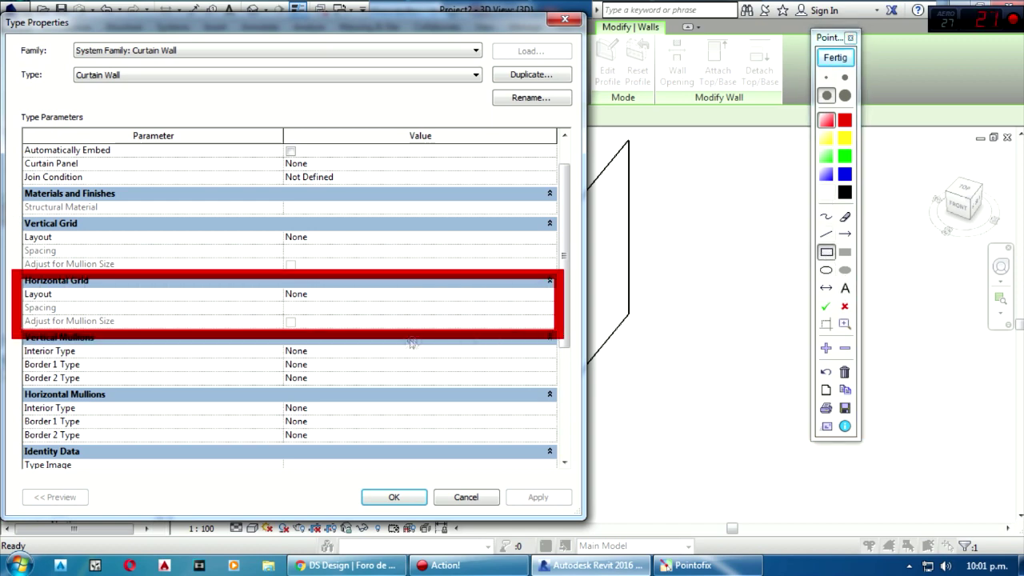
click(836, 57)
- Set the Horizontal Grid layout to Fixed Number
click(496, 296)
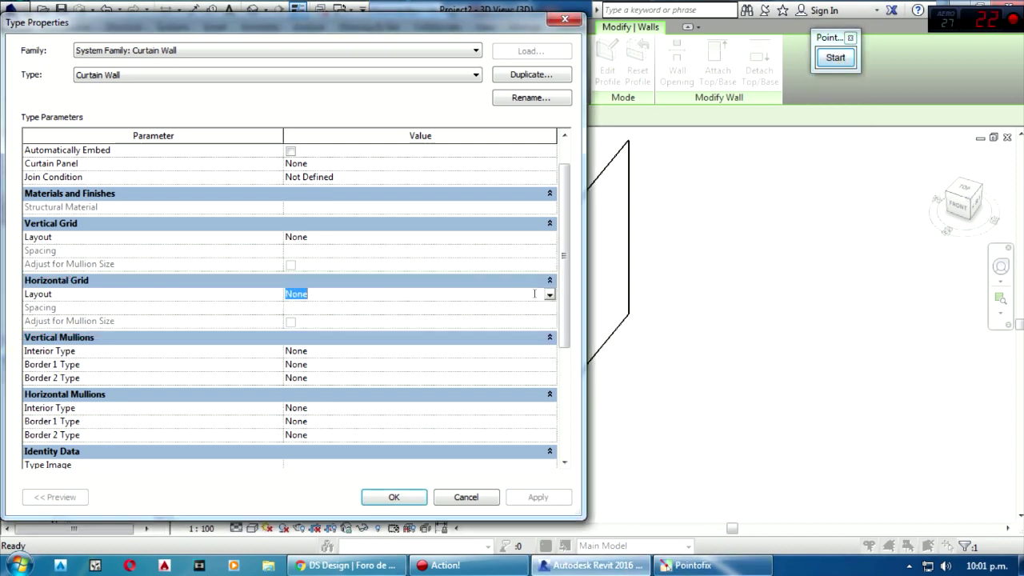
click(550, 295)
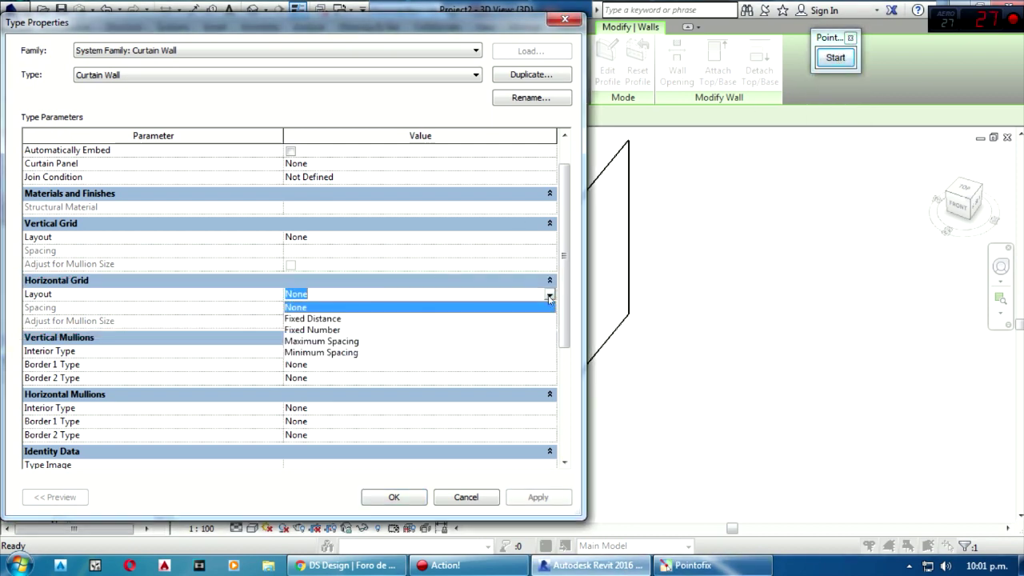
click(335, 331)
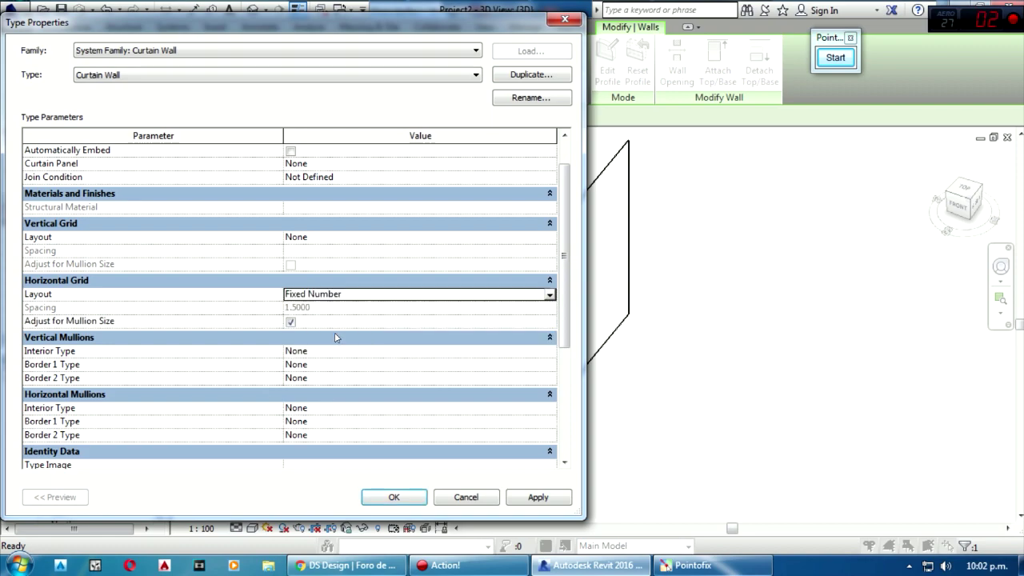
drag(565, 292, 565, 352)
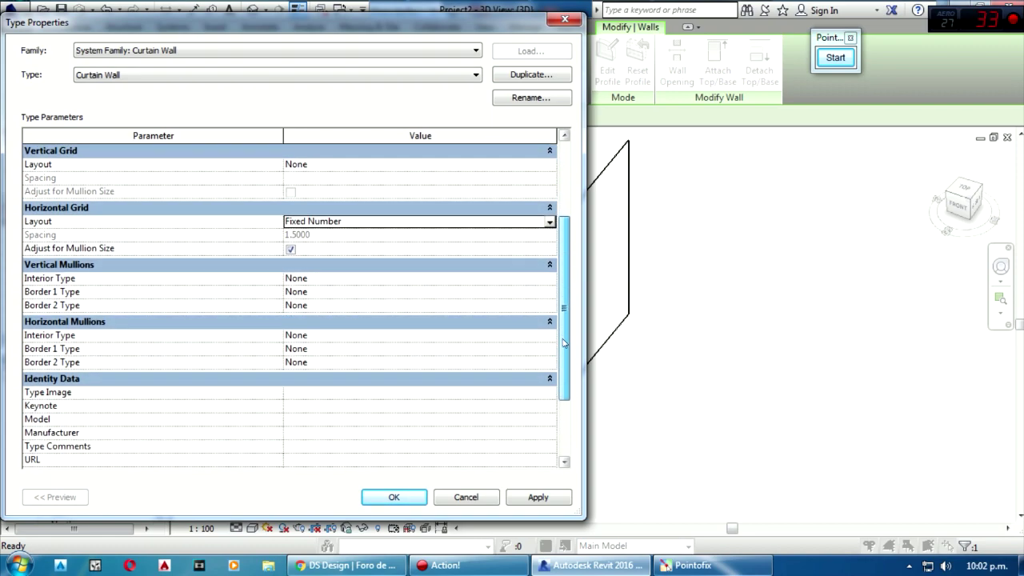
- Set the horizontal mullion Interior Type to Rectangular Mullion 50mm x 150mm
click(836, 56)
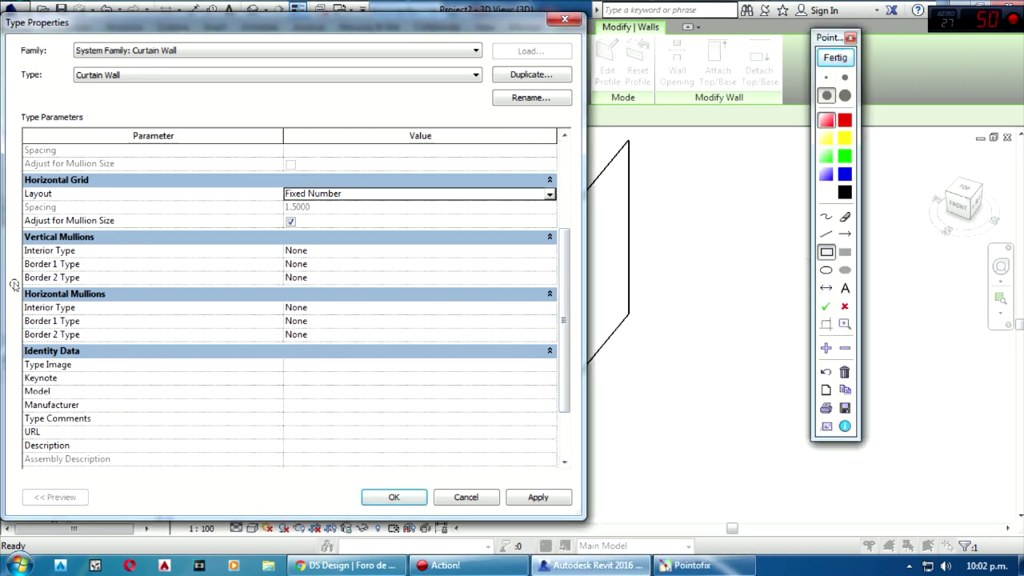
drag(11, 281, 565, 350)
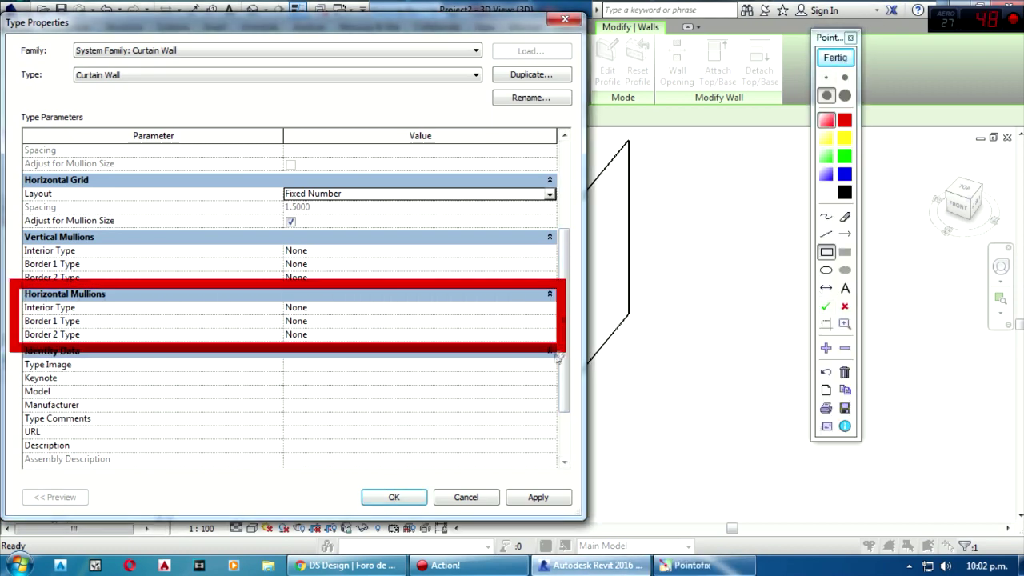
click(844, 64)
click(544, 309)
click(550, 307)
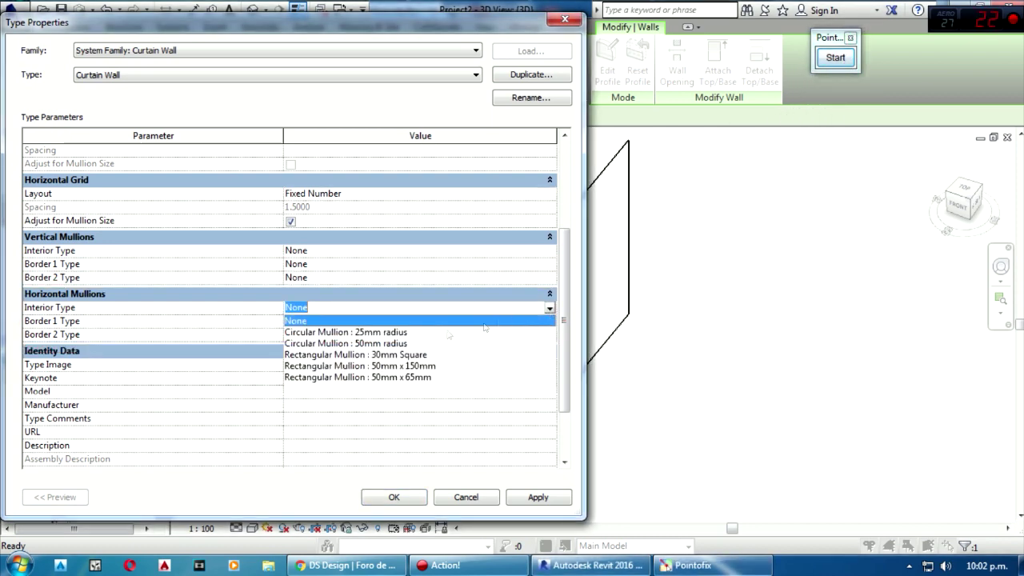
click(393, 365)
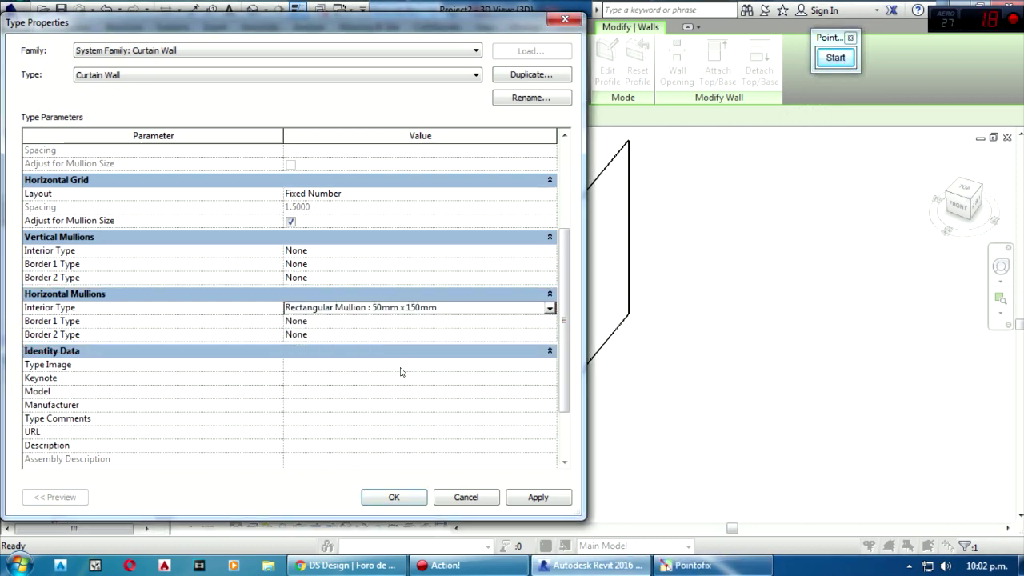
- Set Border 1 and Border 2 to Rectangular Mullion 50mm x 150mm and apply
click(529, 324)
click(548, 322)
scroll(424, 389, down, 1)
click(419, 358)
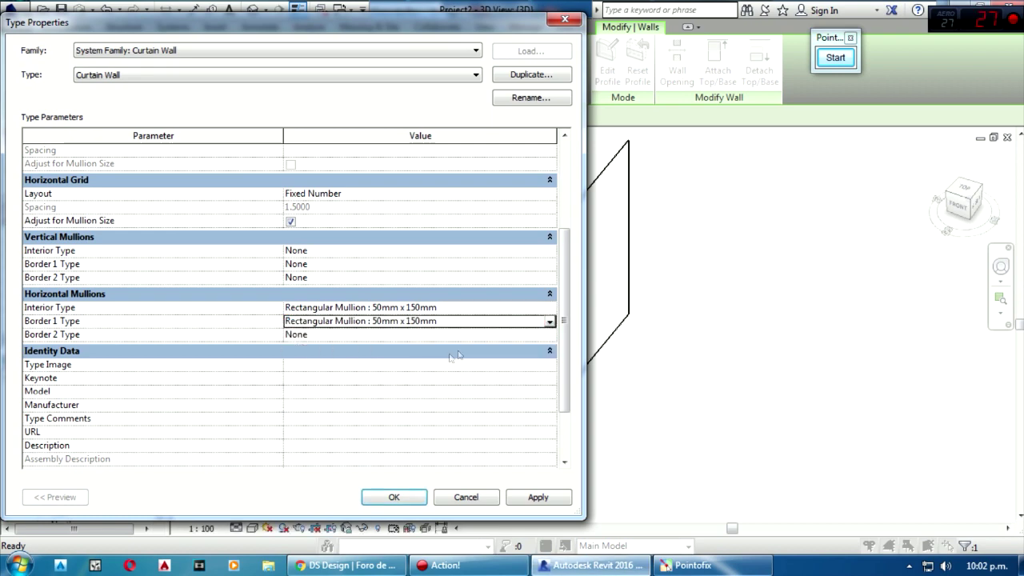
click(529, 335)
click(550, 334)
scroll(513, 372, down, 2)
scroll(513, 372, down, 1)
click(496, 371)
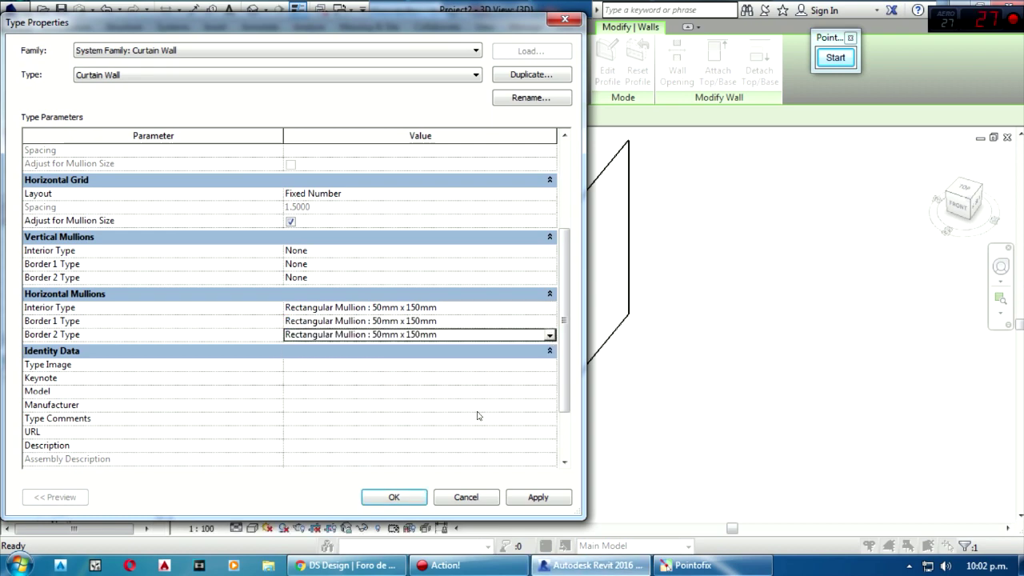
click(526, 499)
- Move the Type Properties aside and write a brief Pointofix note below the walls, then clear it
drag(471, 28, 258, 33)
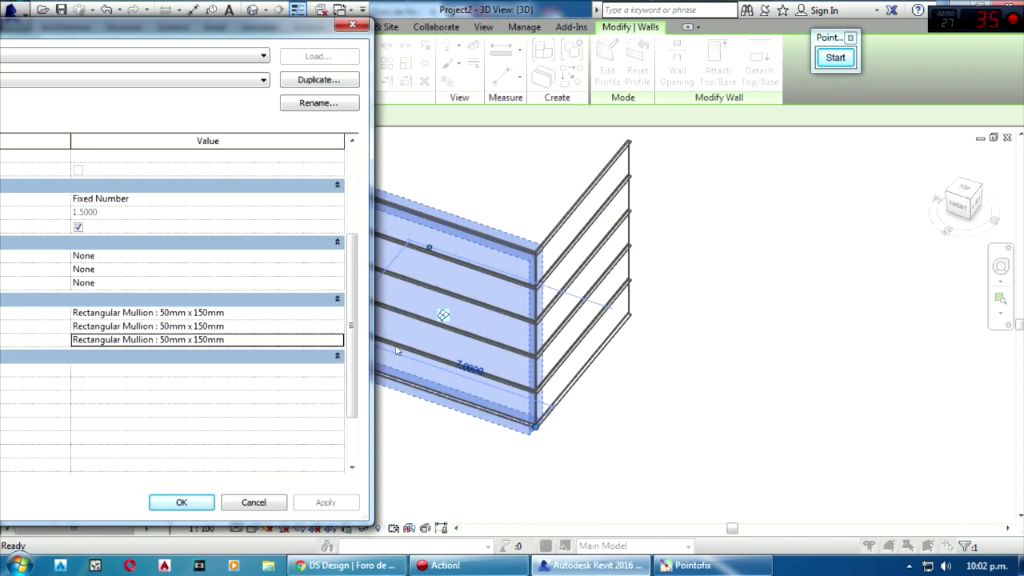
click(834, 58)
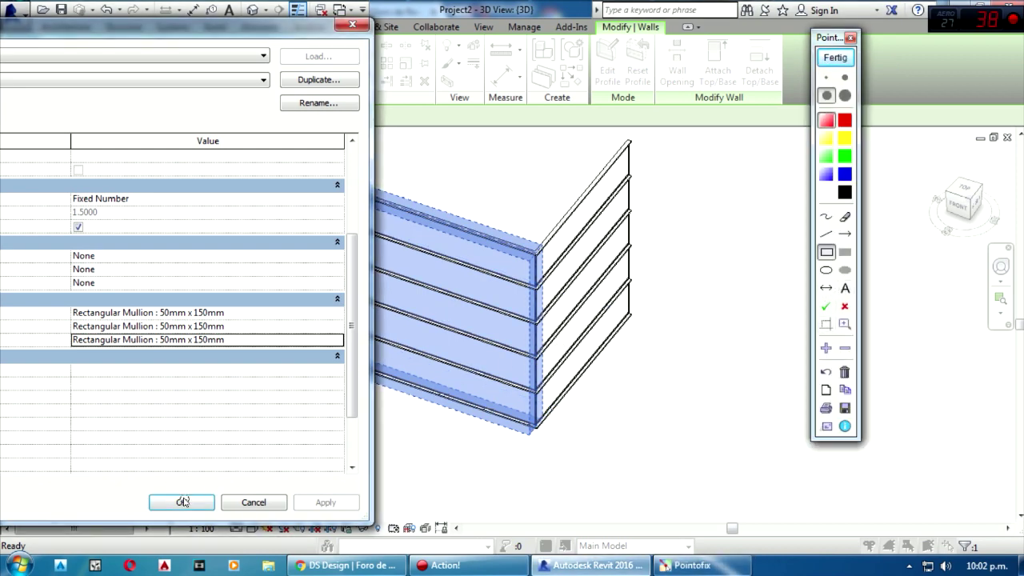
click(844, 289)
click(556, 446)
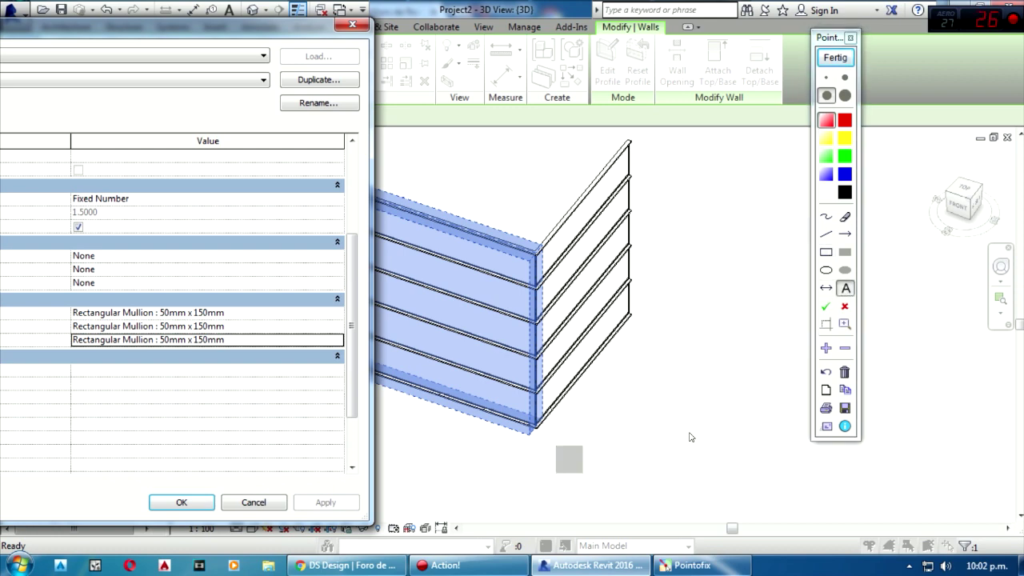
text(AHORA EDITAMOS)
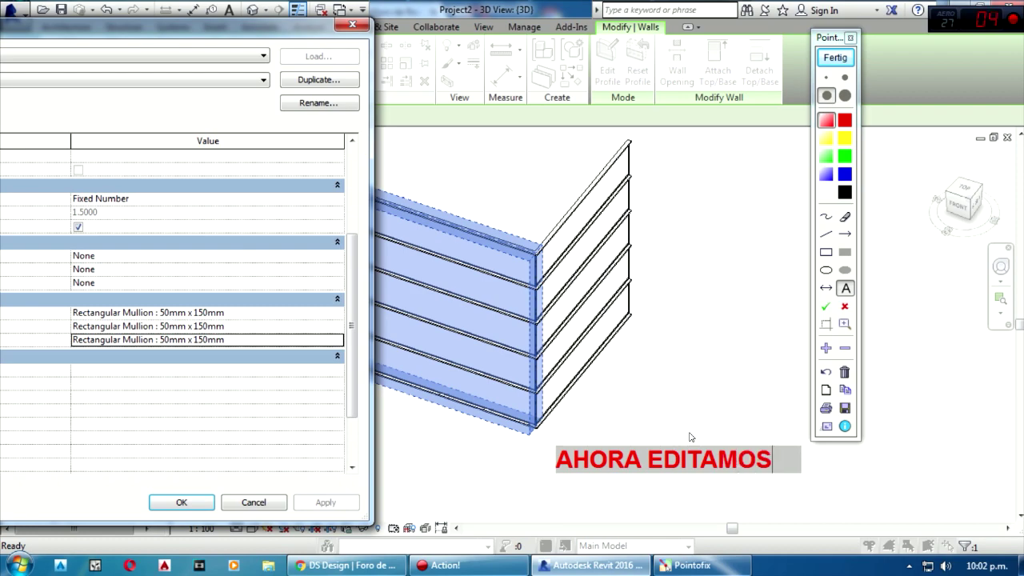
click(835, 56)
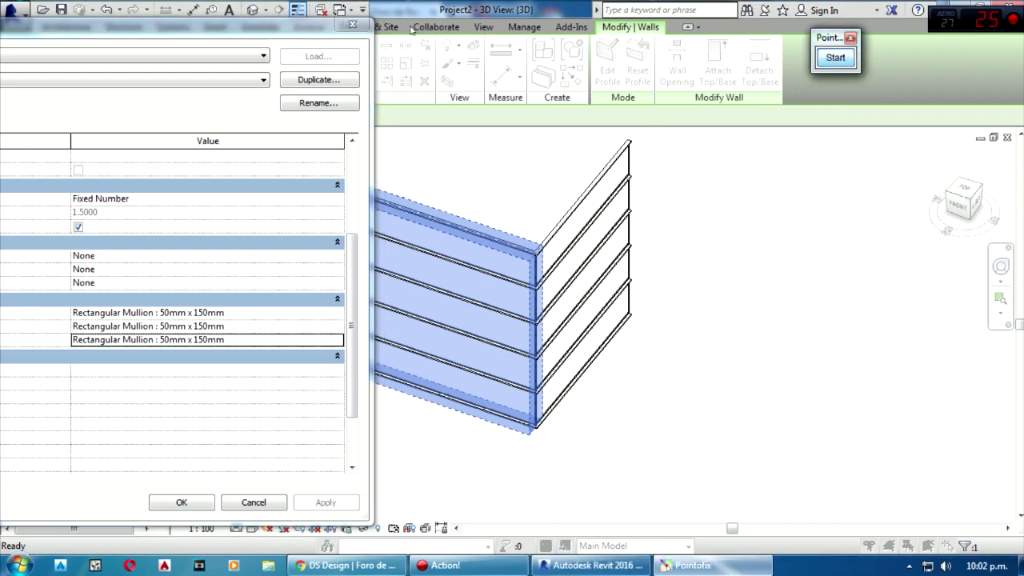
- Confirm the type changes and deselect the wall to view the mullion bands
click(197, 502)
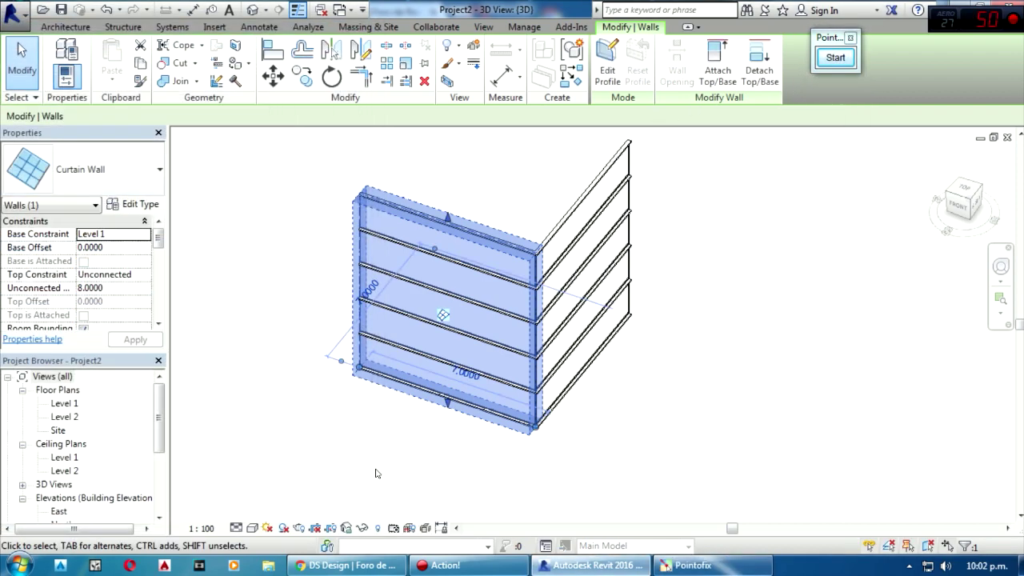
click(377, 473)
scroll(494, 230, up, 1)
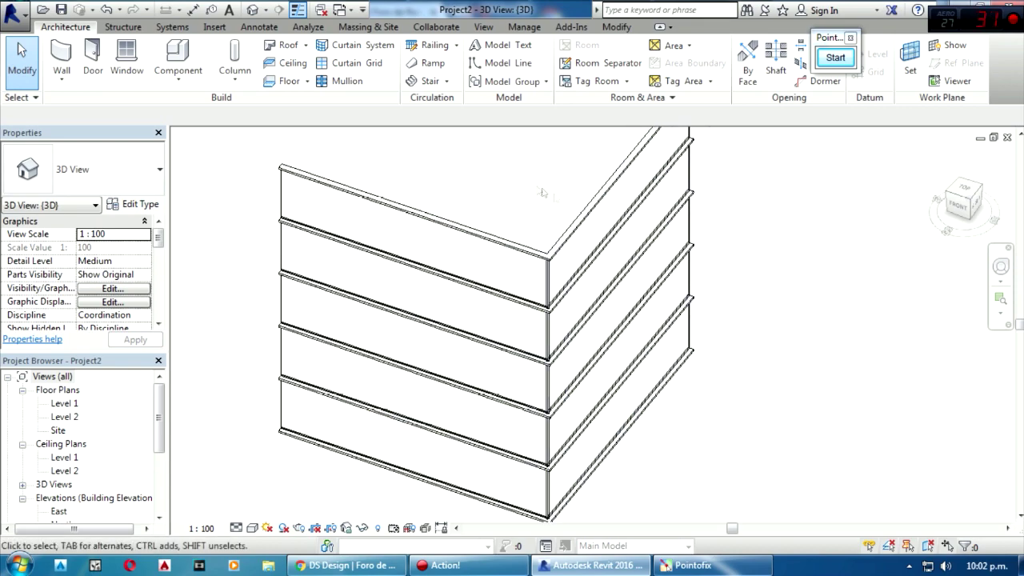
- Switch the 3D view to the Realistic visual style
scroll(457, 205, up, 3)
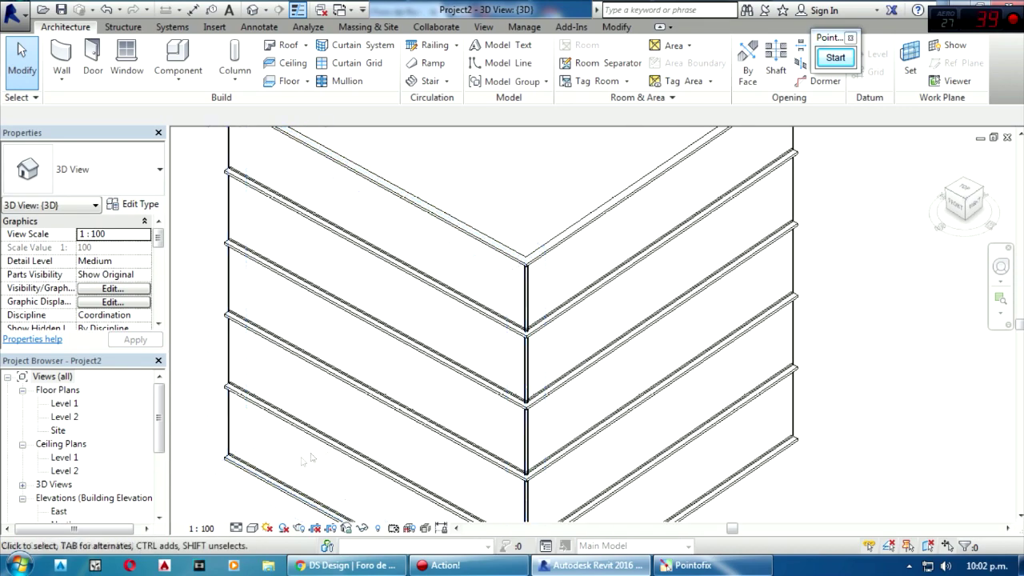
click(252, 529)
click(276, 497)
scroll(328, 240, down, 3)
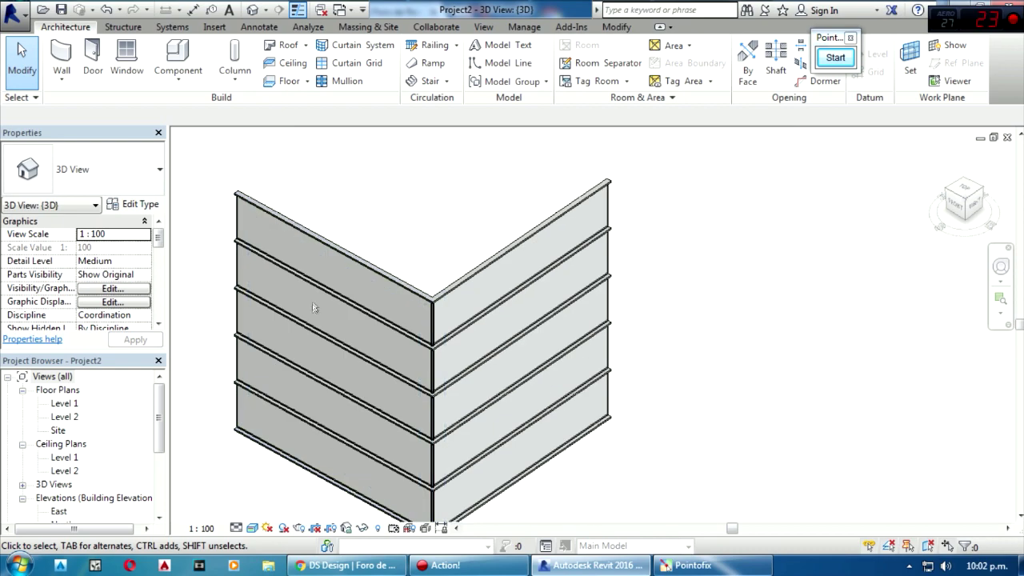
scroll(365, 248, up, 3)
scroll(366, 249, up, 2)
scroll(368, 250, up, 1)
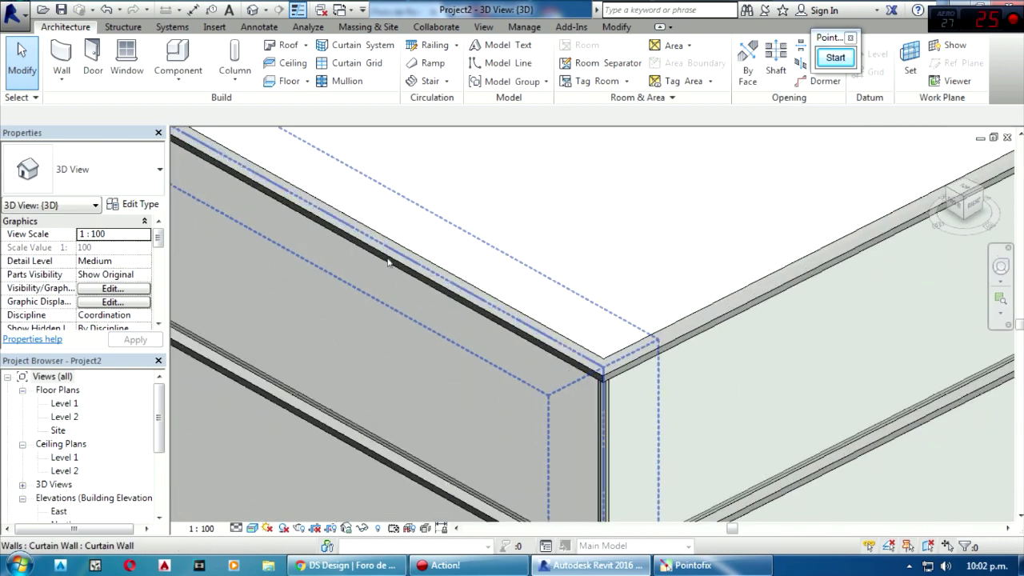
- Select the left curtain wall and box its Horizontal Grid properties in red
click(298, 230)
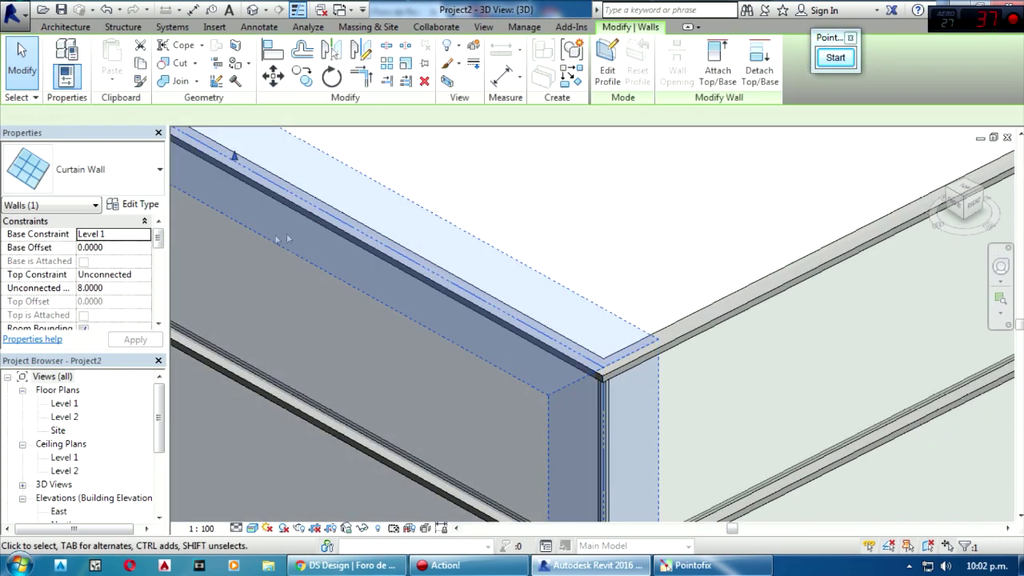
scroll(134, 278, down, 2)
scroll(134, 278, down, 2)
scroll(135, 278, down, 1)
scroll(135, 277, up, 1)
scroll(155, 285, down, 2)
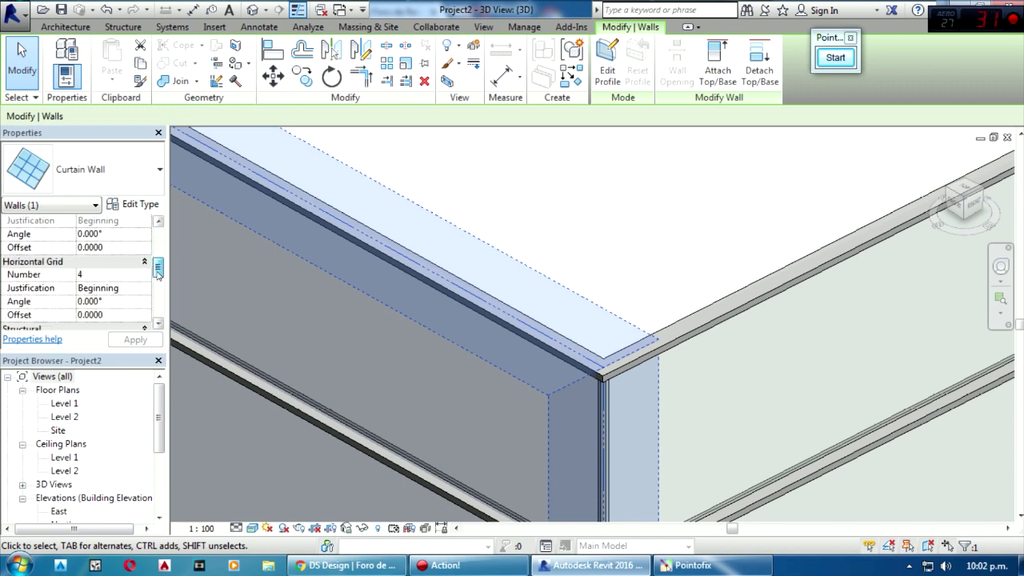
scroll(156, 279, down, 1)
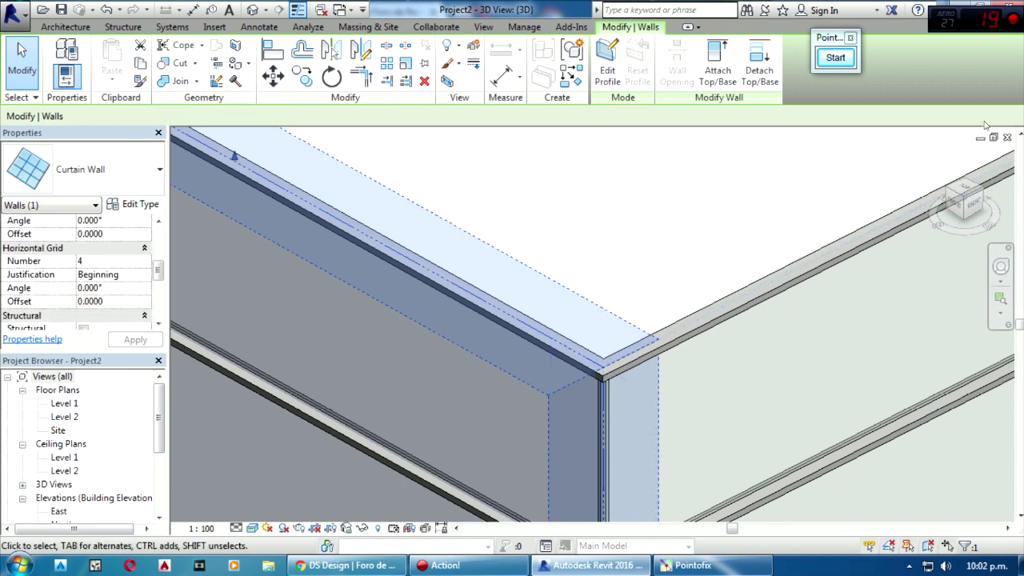
click(835, 58)
click(826, 253)
drag(4, 236, 159, 320)
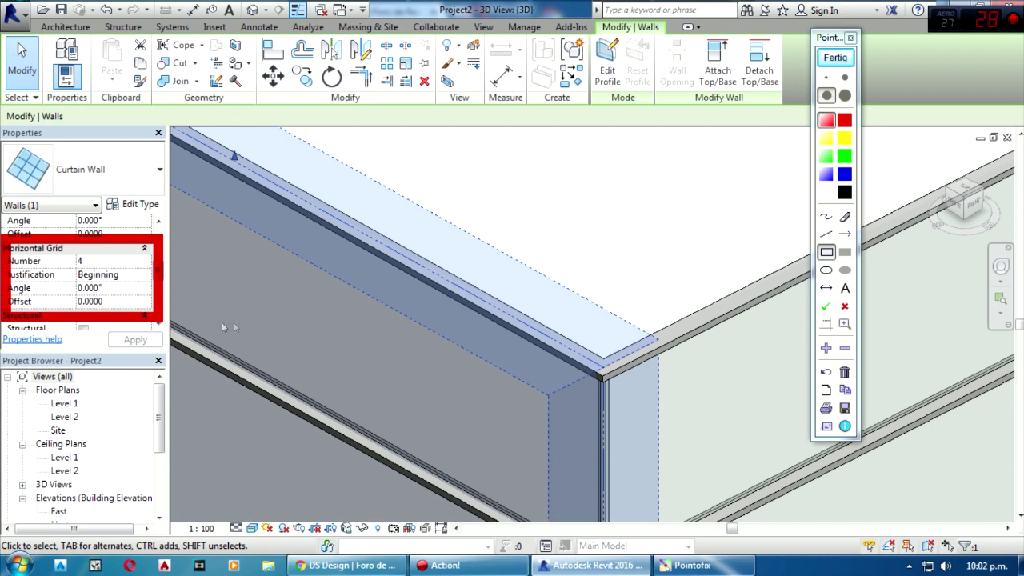
click(835, 58)
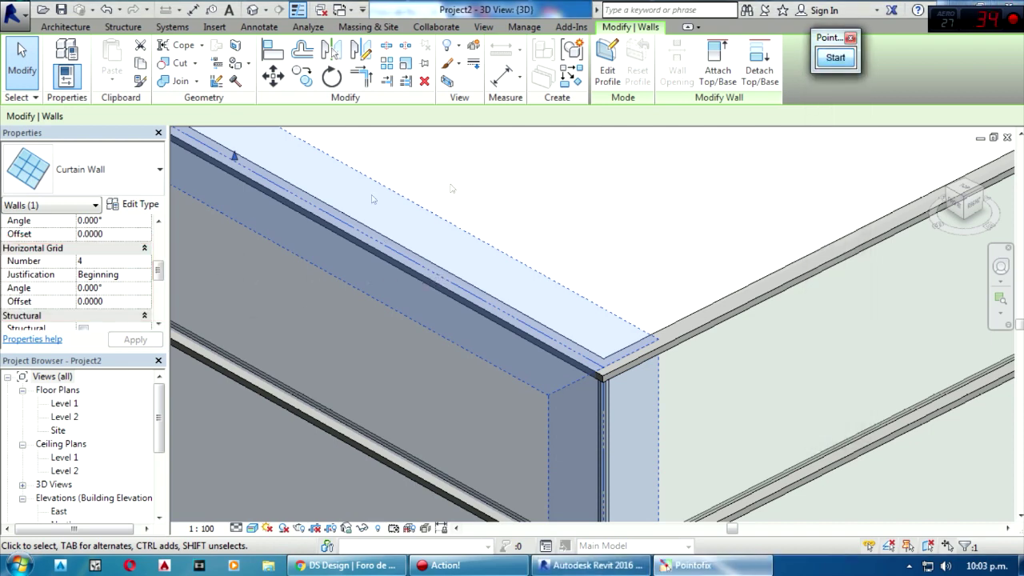
- Set the left wall's Horizontal Grid Number to 10 and apply
double_click(100, 260)
text(11)
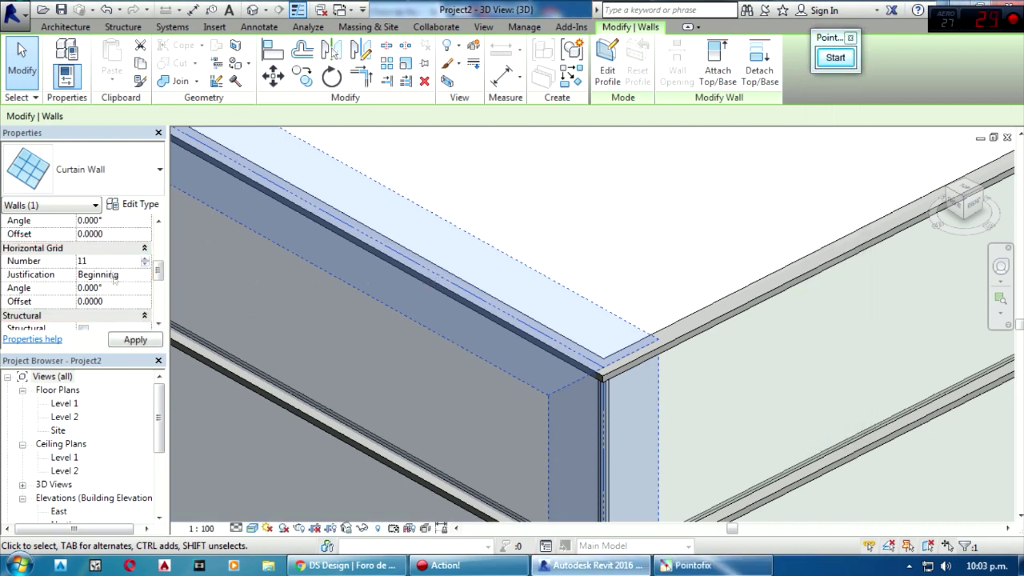
text(10)
click(135, 340)
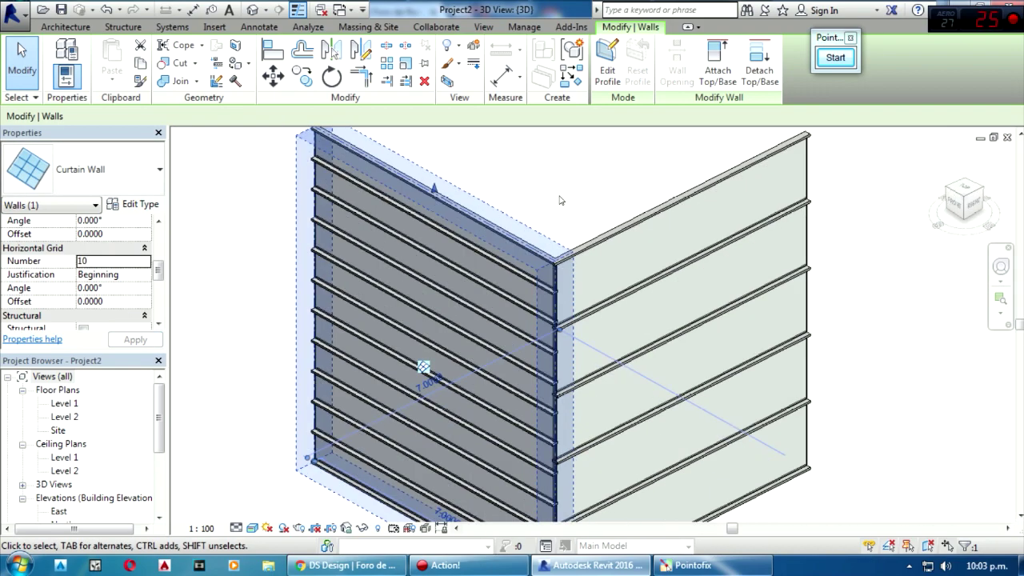
- Give the right curtain wall a Horizontal Grid Number of 10 as well
click(560, 200)
click(692, 370)
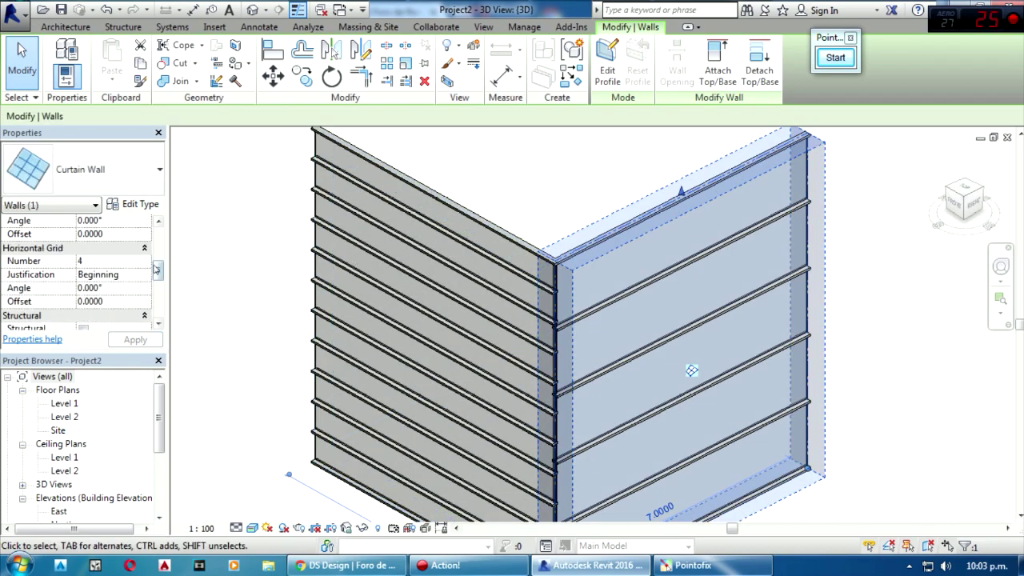
click(113, 260)
text(10)
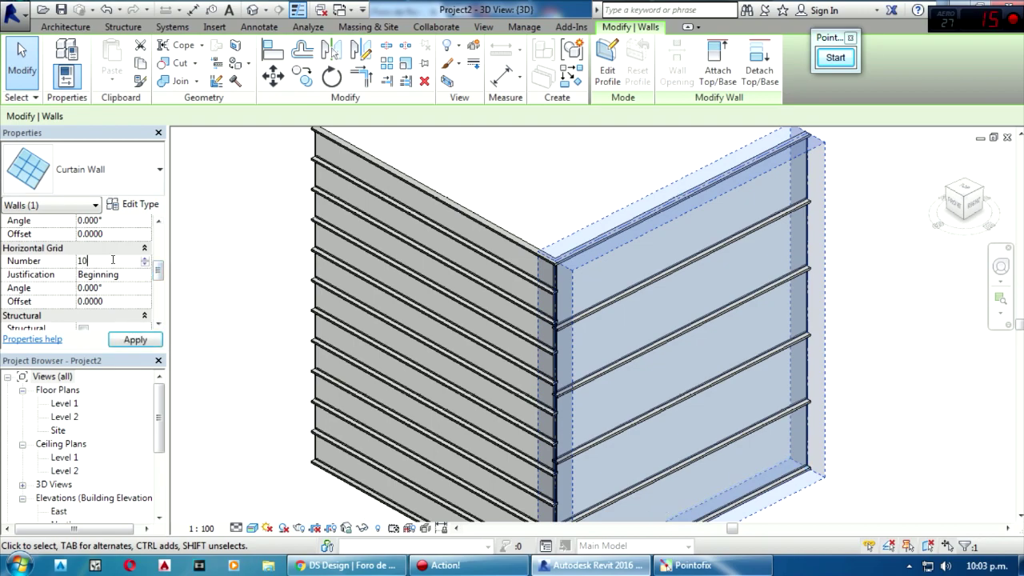
click(132, 342)
click(503, 183)
mouse_move(515, 174)
shift+middle_down()
mouse_move(498, 176)
mouse_move(486, 144)
mouse_move(493, 184)
mouse_move(508, 153)
shift+middle_up()
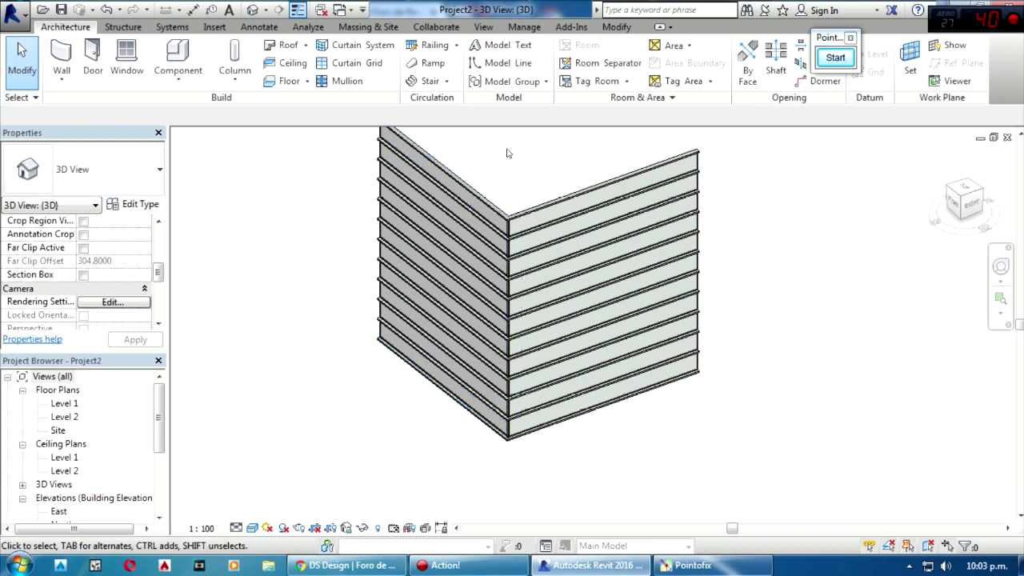
- Select the top horizontal mullion and open its type properties
scroll(510, 240, up, 2)
scroll(513, 254, up, 2)
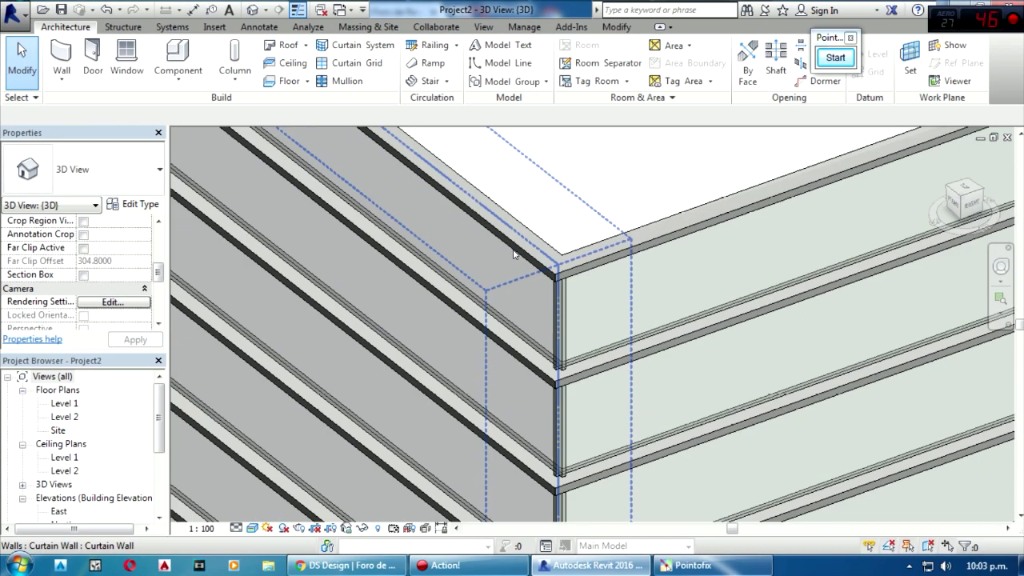
click(513, 248)
key(Escape)
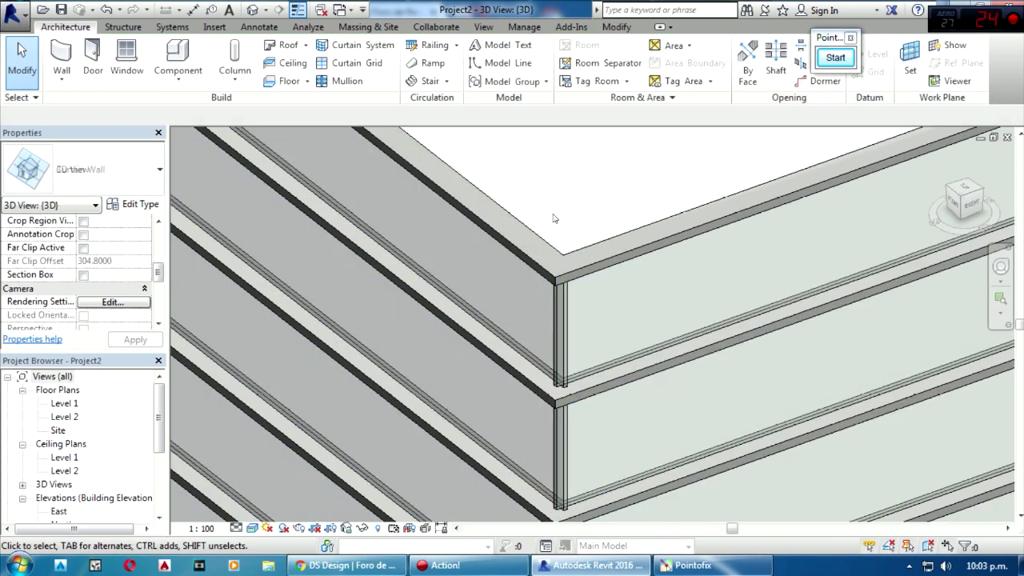
click(588, 250)
scroll(468, 229, down, 3)
scroll(469, 229, down, 1)
click(121, 210)
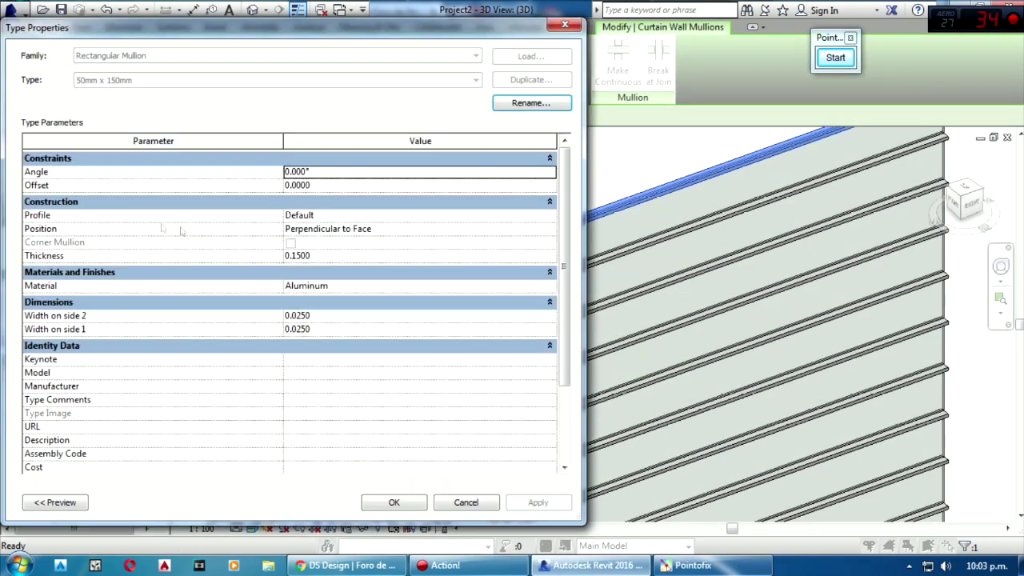
- Change the Rectangular Mullion Thickness to 1 and apply, then orbit to inspect the louvers
click(322, 256)
text(1)
click(532, 502)
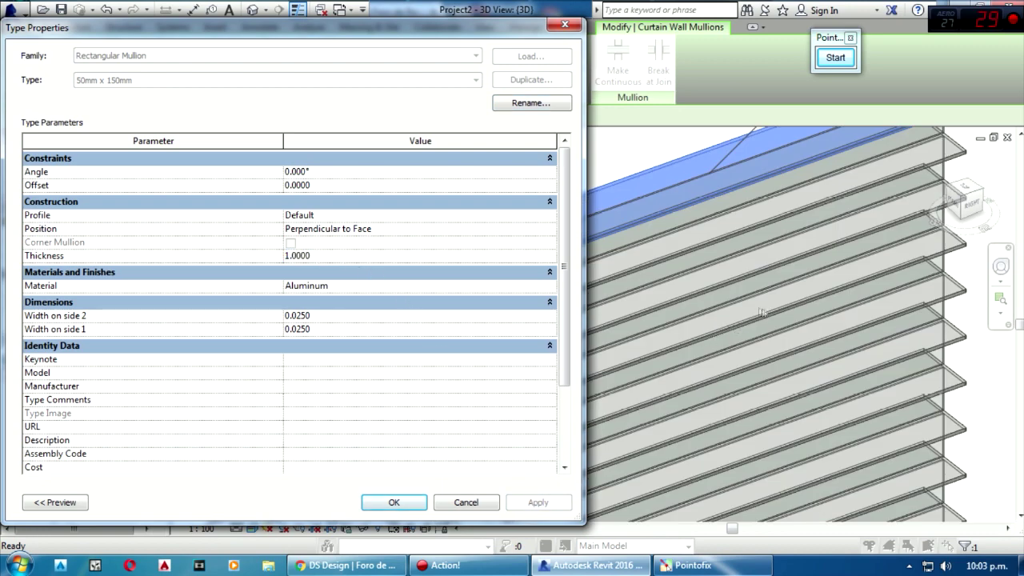
drag(502, 30, 221, 32)
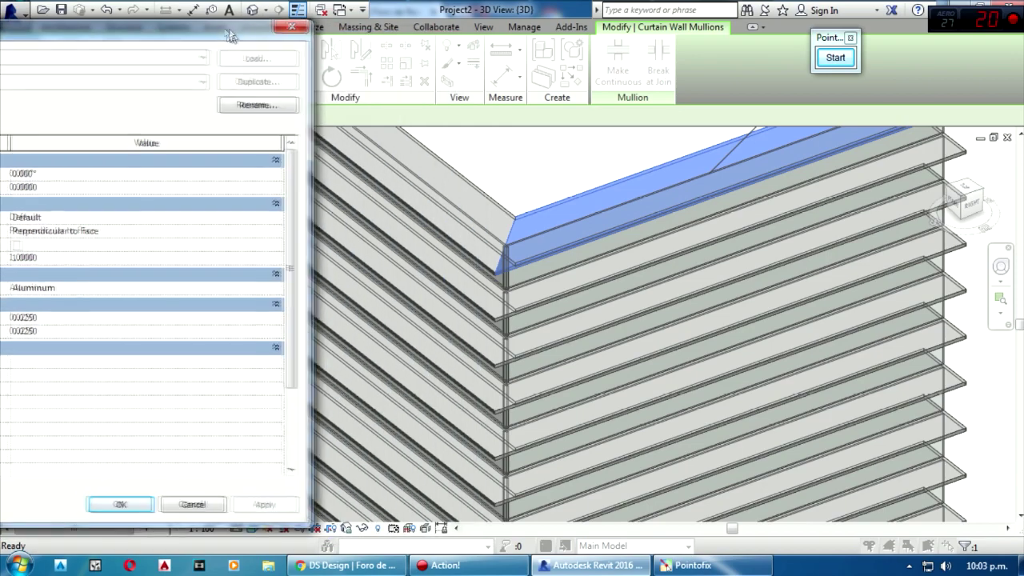
click(114, 504)
key(Escape)
mouse_move(560, 192)
shift+middle_down()
mouse_move(435, 186)
mouse_move(483, 335)
mouse_move(505, 332)
shift+middle_up()
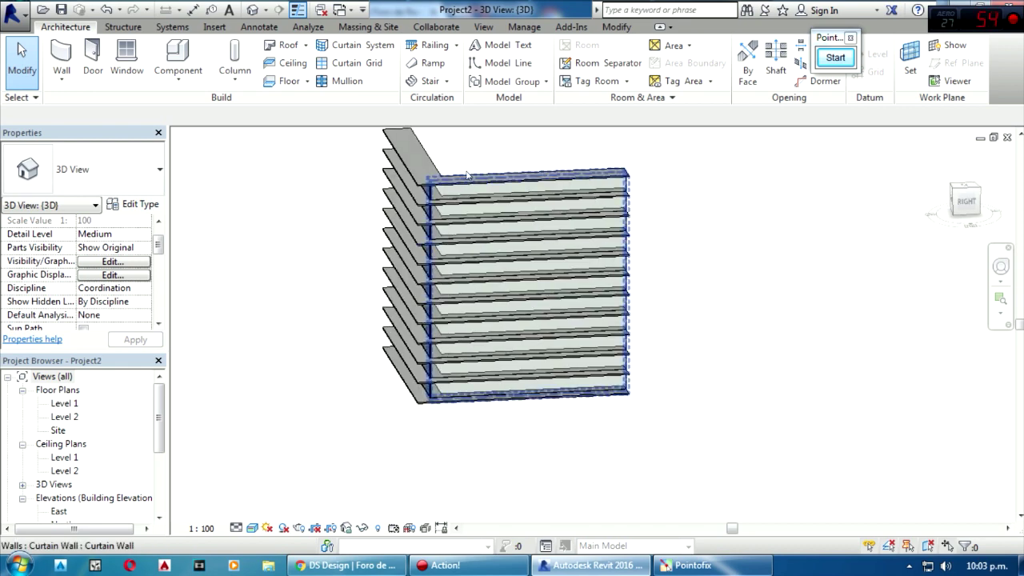
scroll(398, 168, up, 2)
scroll(398, 168, up, 2)
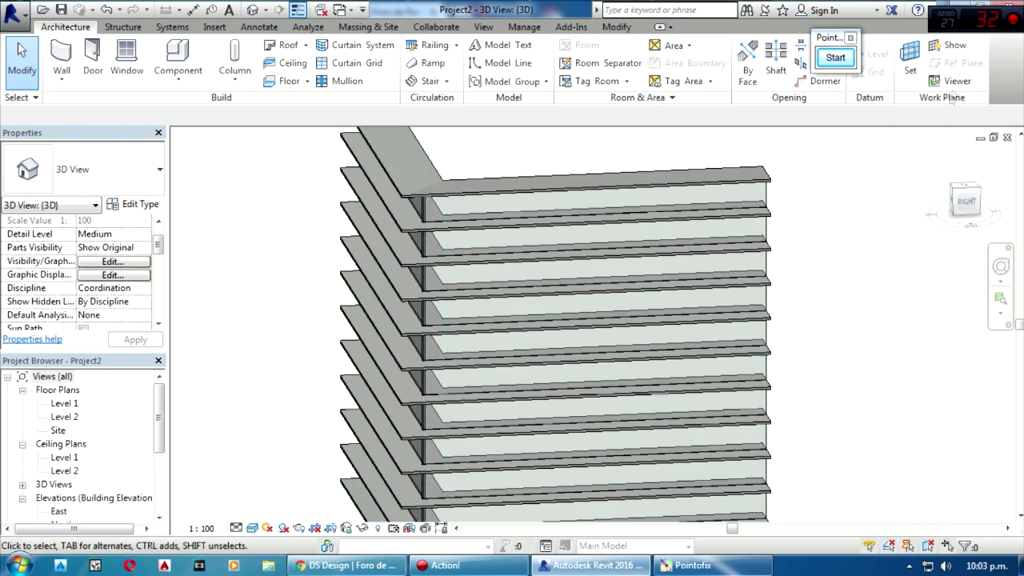
click(835, 58)
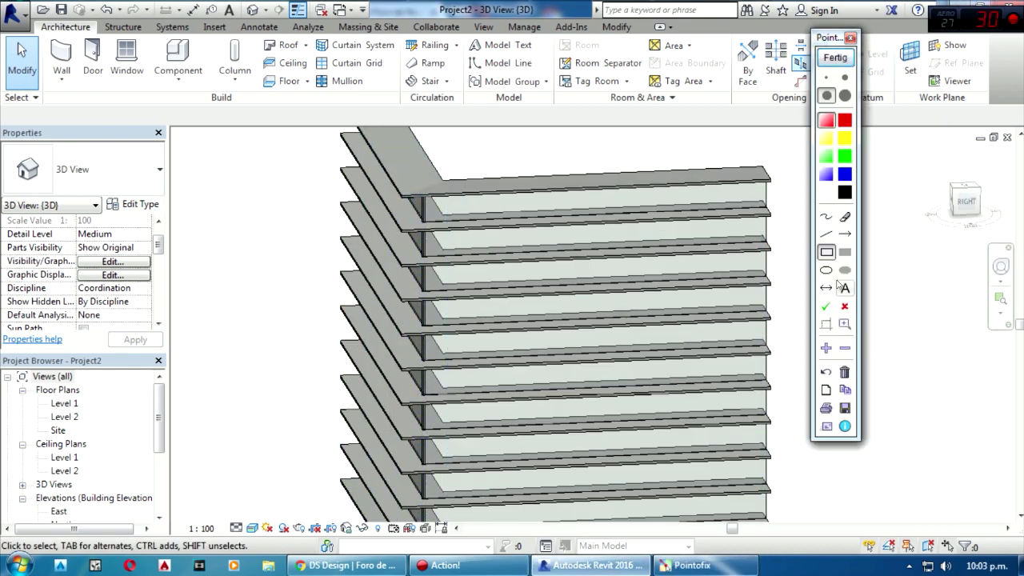
click(377, 189)
text(GROSOR TAMBIEN)
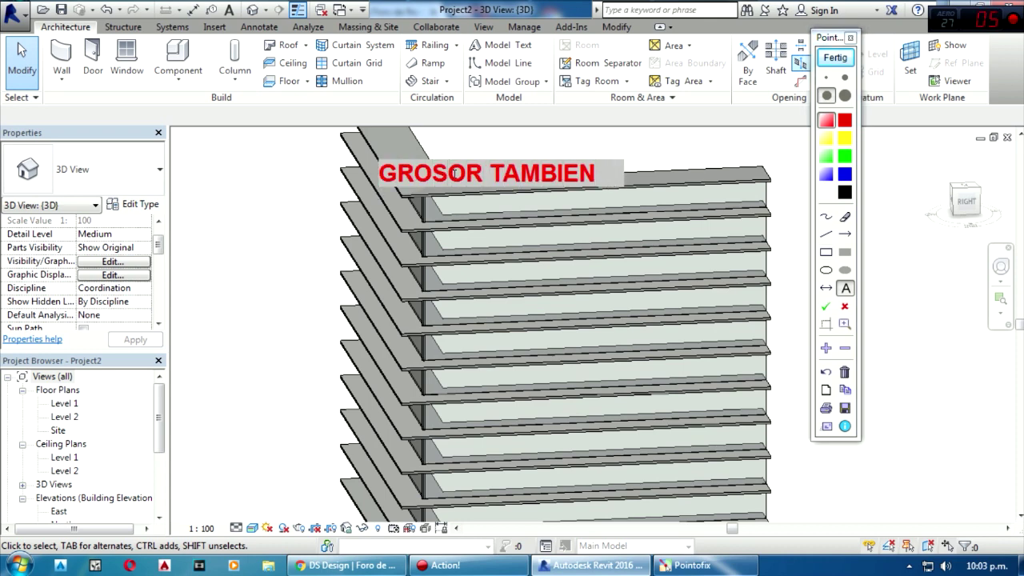
click(522, 184)
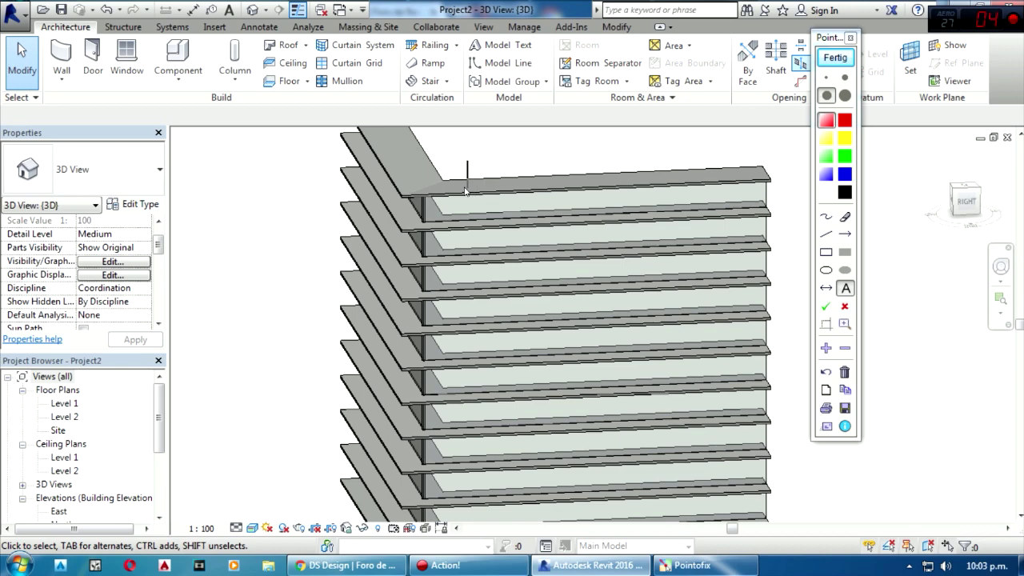
click(688, 148)
key(Escape)
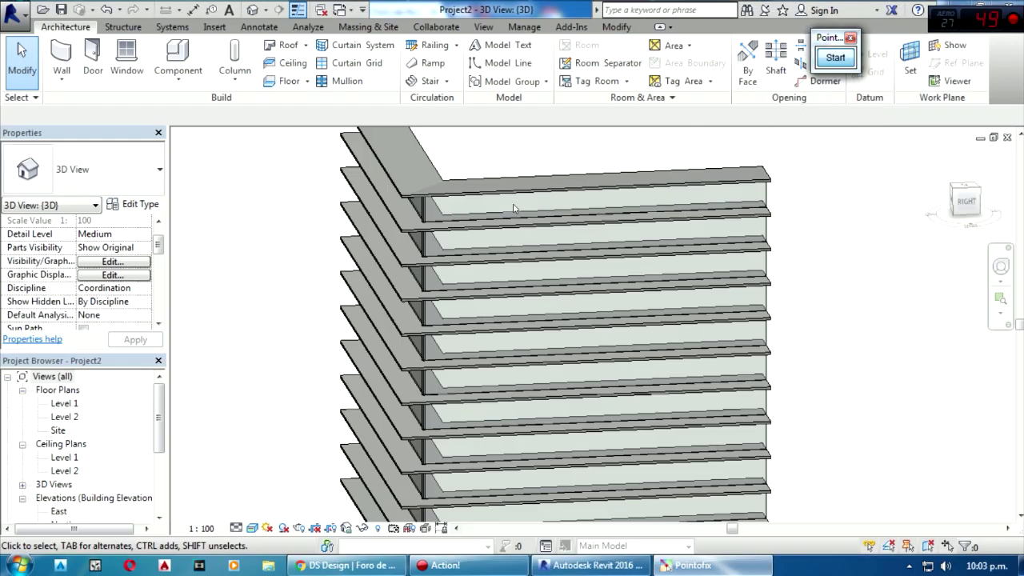
- Change the top mullion's Rectangular Mullion type widths on side 1 and side 2 from 0.025 to 0.05
click(580, 190)
click(144, 203)
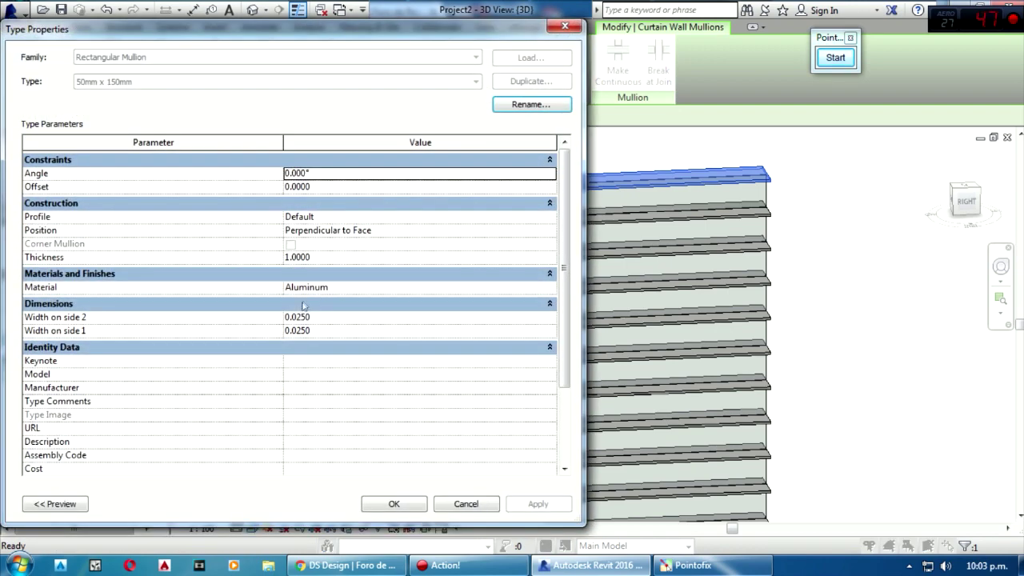
click(304, 321)
drag(310, 317, 296, 317)
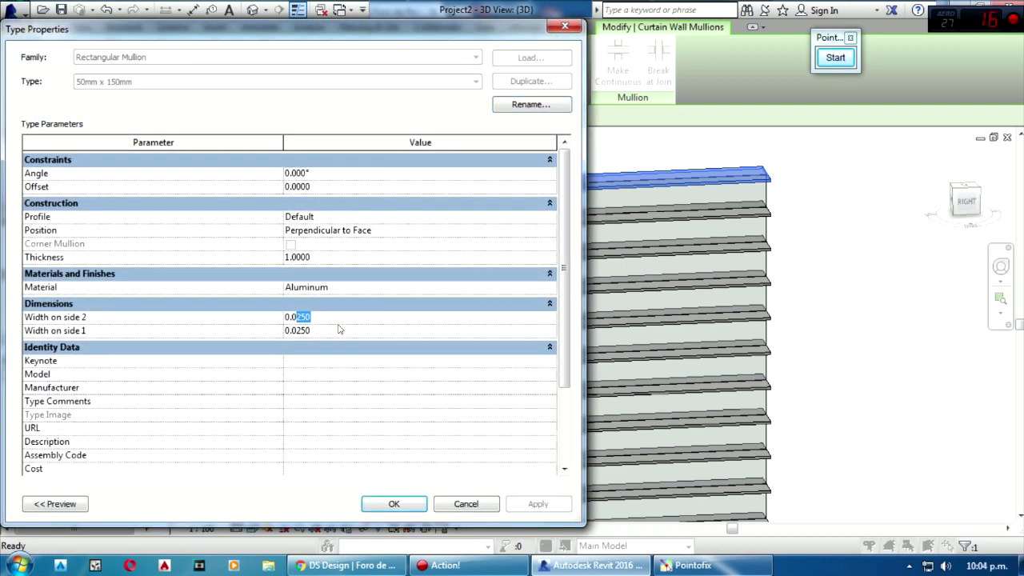
text(5)
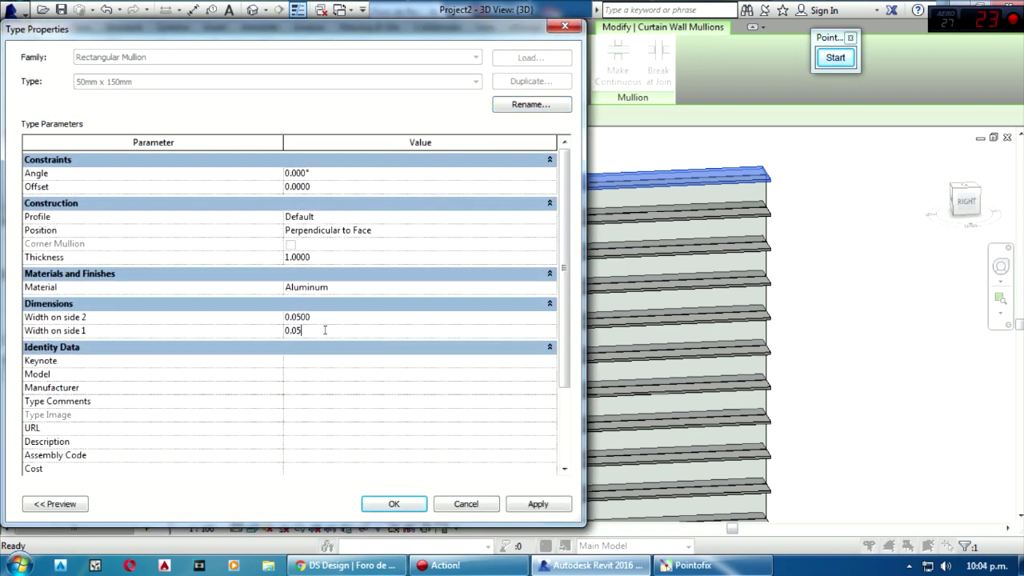
click(392, 505)
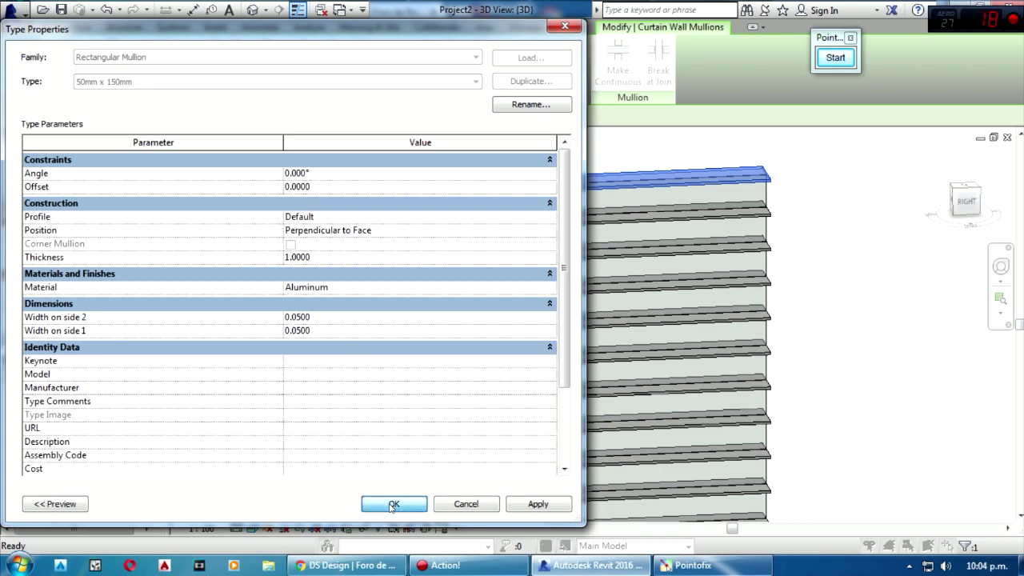
- Deselect the mullion and orbit the 3D view to inspect the wider louvers
click(305, 274)
shift+middle_drag(305, 273, 295, 250)
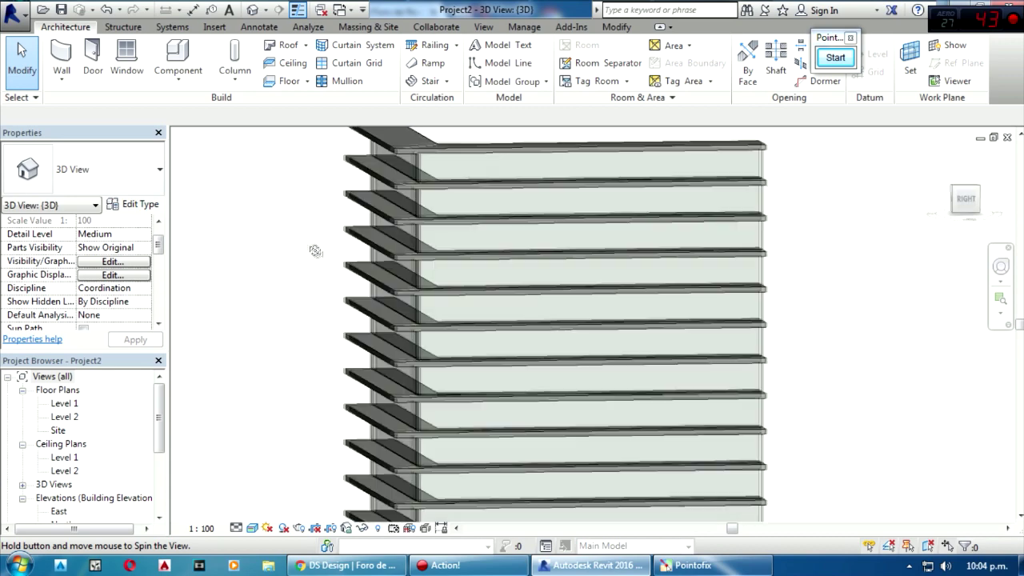
shift+middle_drag(295, 249, 612, 167)
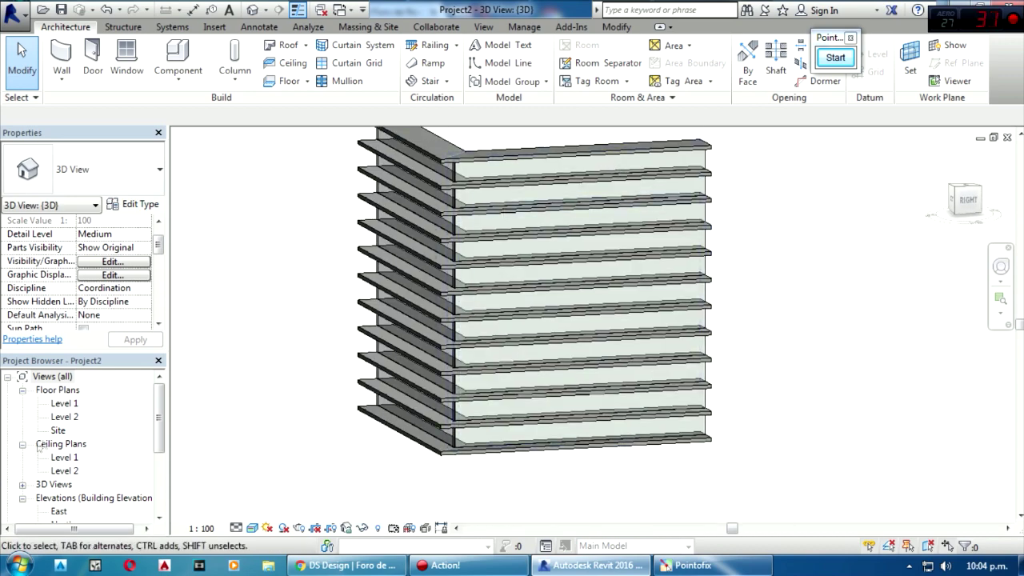
- Open the Level 1 floor plan, tile all views with WT, and close Project2's 3D view
double_click(64, 403)
key(w)
key(t)
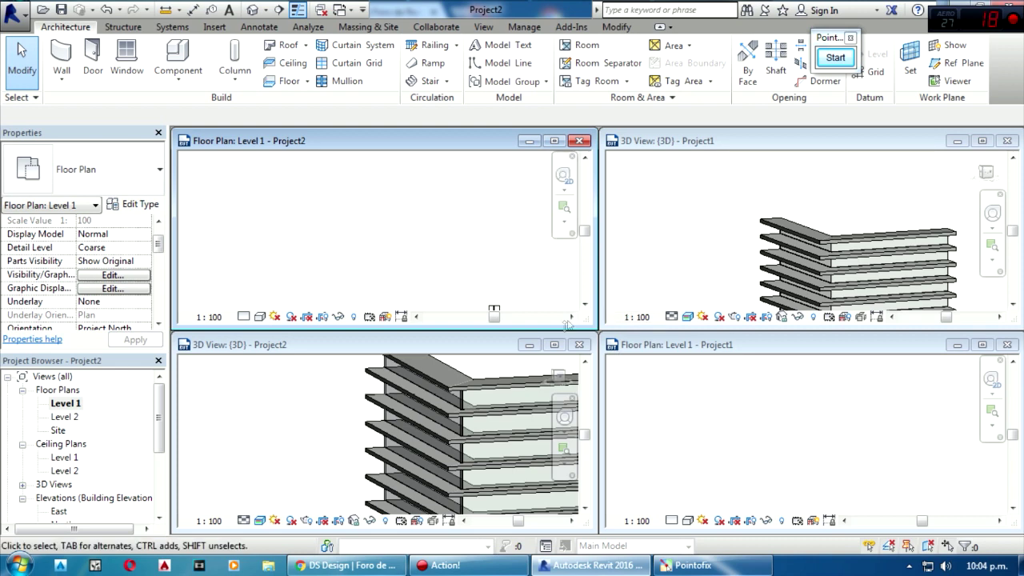
click(580, 345)
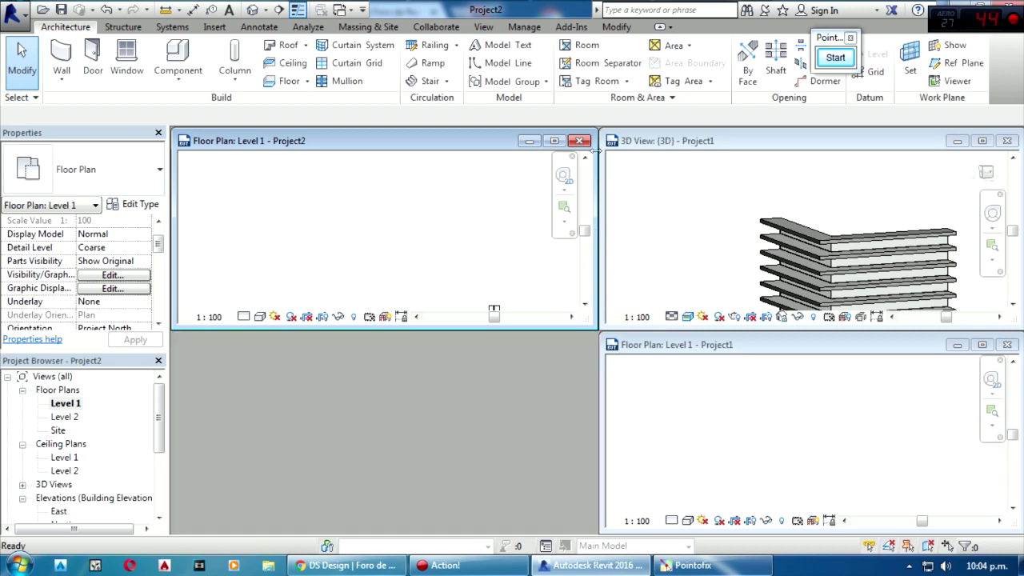
- Maximize Project2's Level 1 floor plan and frame the whole L-shaped wall corner
click(957, 344)
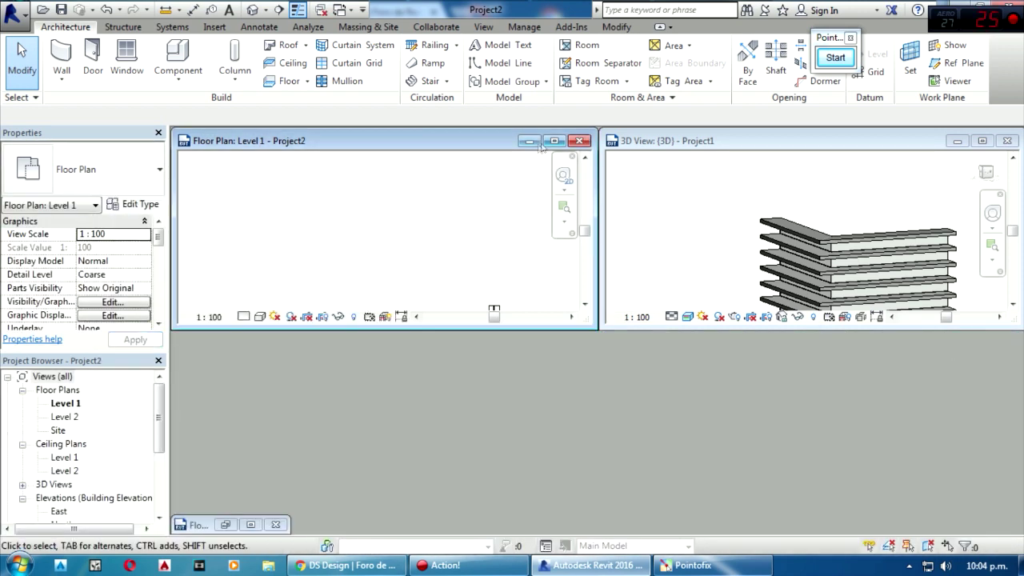
click(554, 140)
scroll(471, 355, up, 2)
scroll(472, 356, up, 2)
scroll(571, 360, up, 2)
middle_drag(769, 144, 686, 367)
- Start a Pointofix annotation and place a text note above the wall
scroll(680, 396, down, 1)
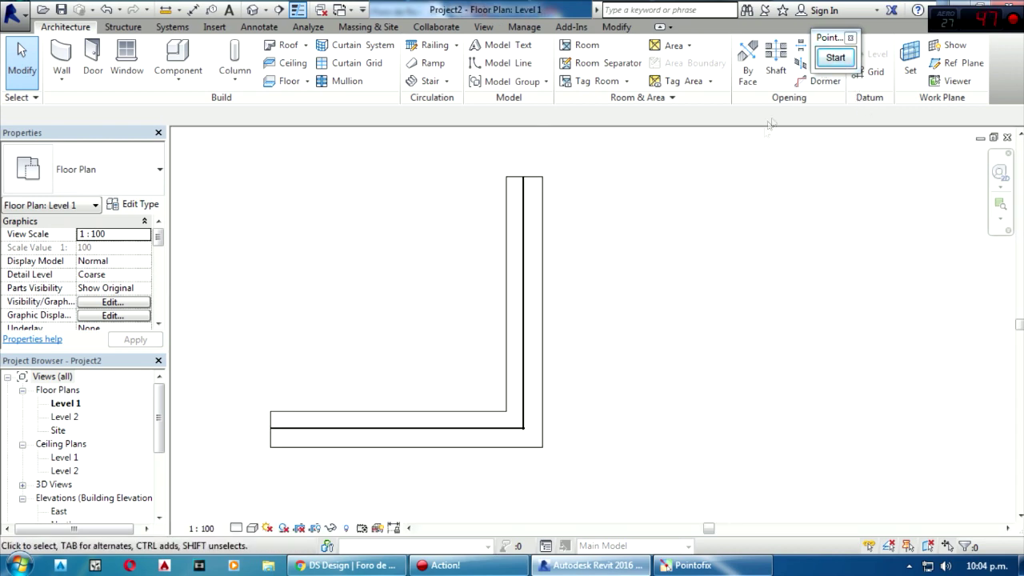
click(835, 58)
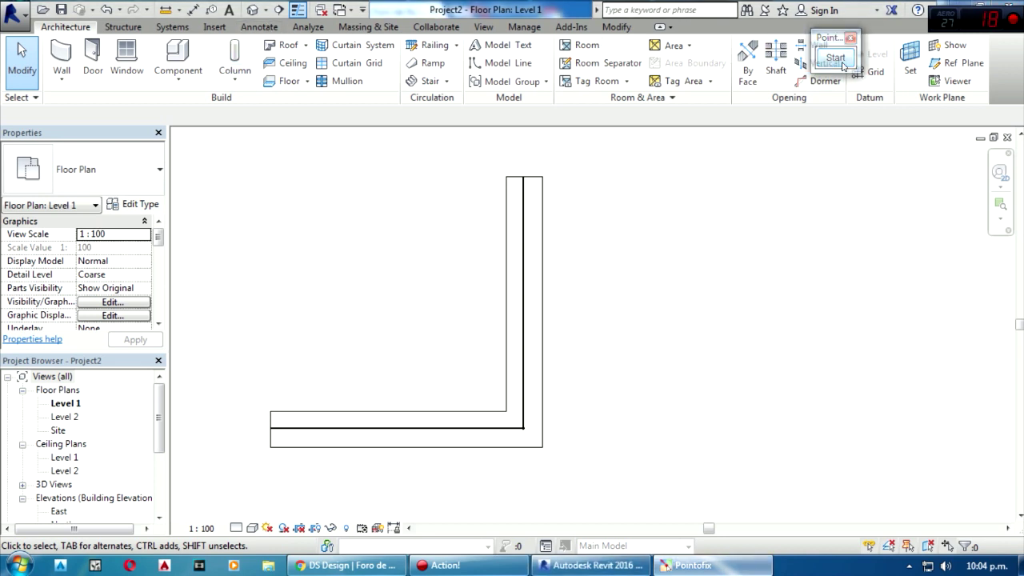
click(267, 209)
- Write the red note 'HAY 2 COSAS QUE DEBEMOS DE RESOLVER', fixing a typo
text(HAY 2 COSAS U)
key(BackSpace)
text(Q)
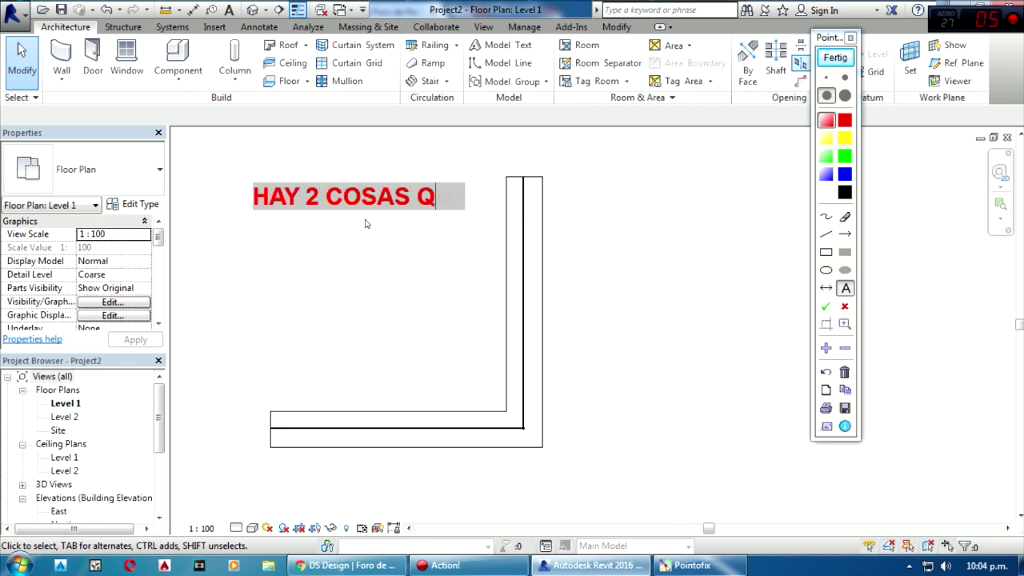
text(UE DEBEMOS DE RESOLVER)
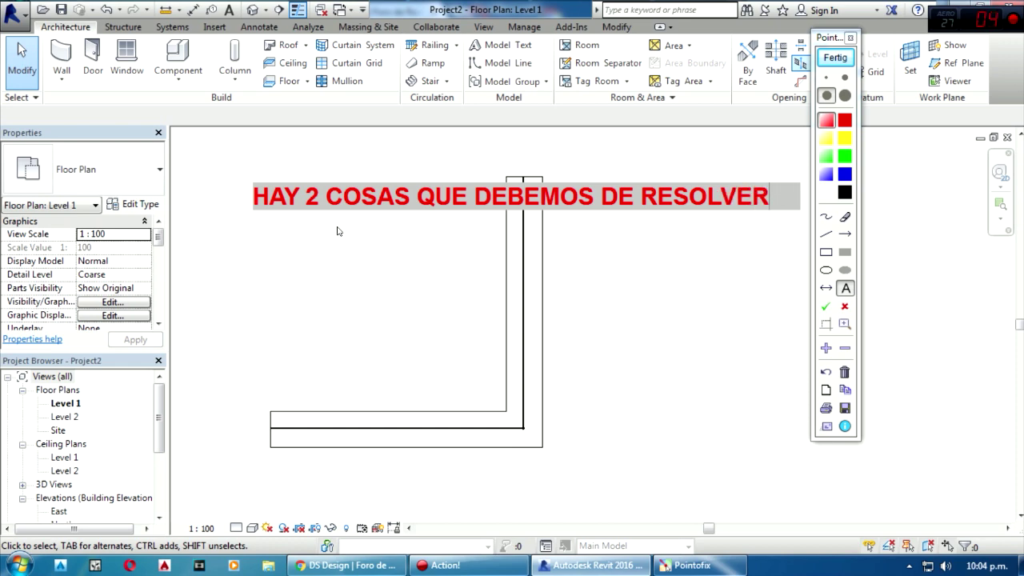
click(305, 244)
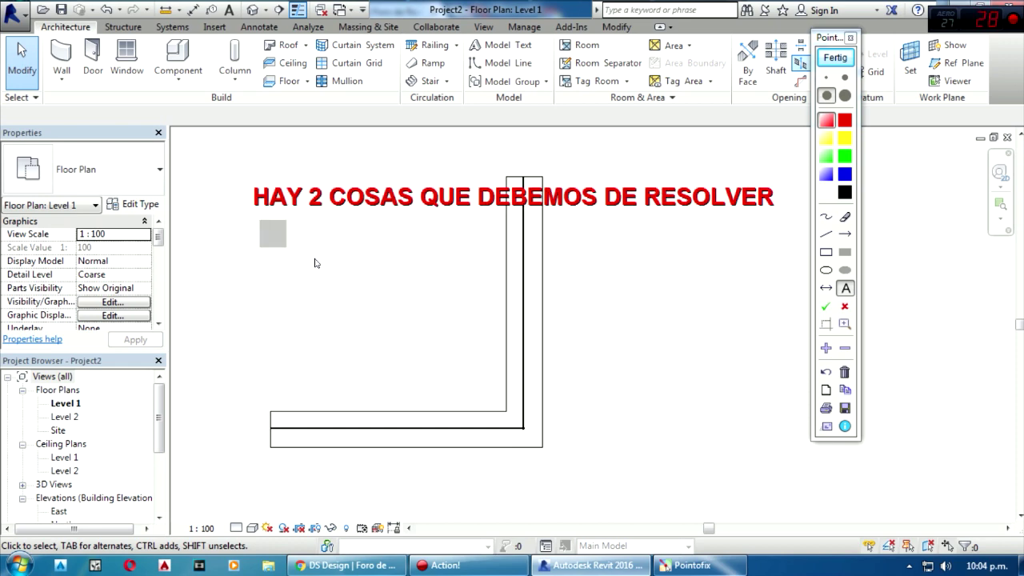
- Add the line 'LA SEPARACION' beneath the heading
text(EL)
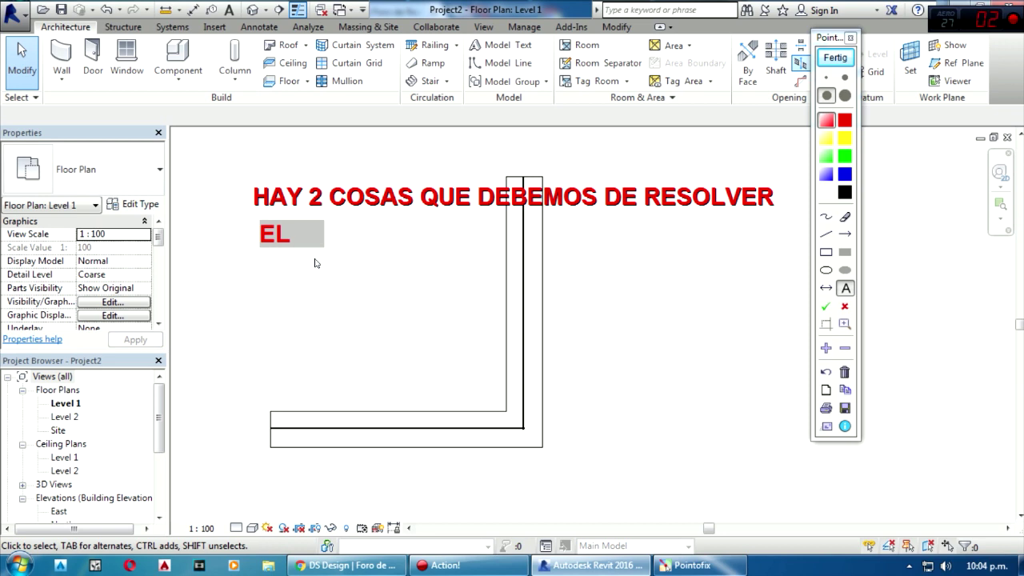
key(BackSpace)
key(BackSpace)
text(LA)
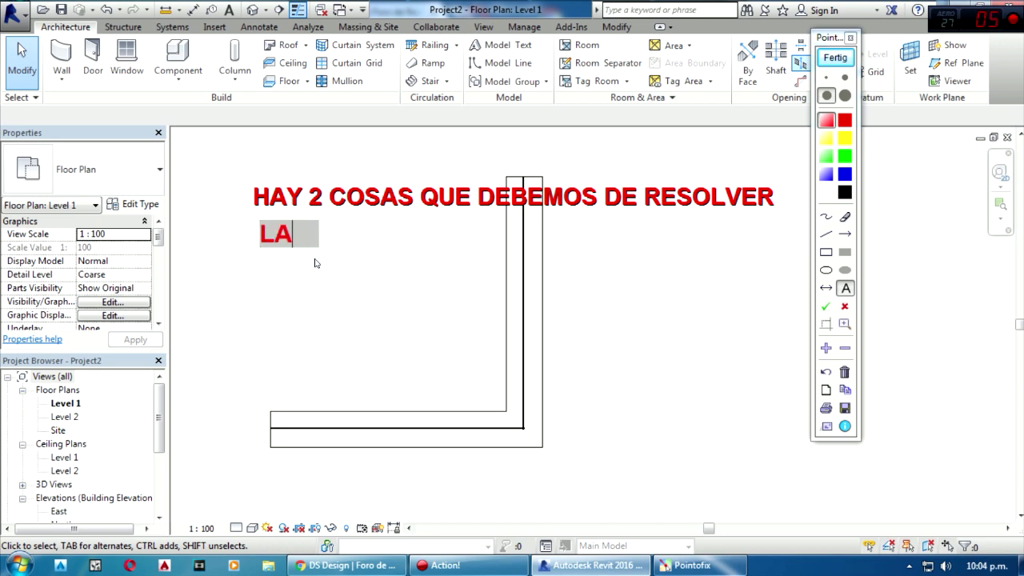
text( SEPARACION)
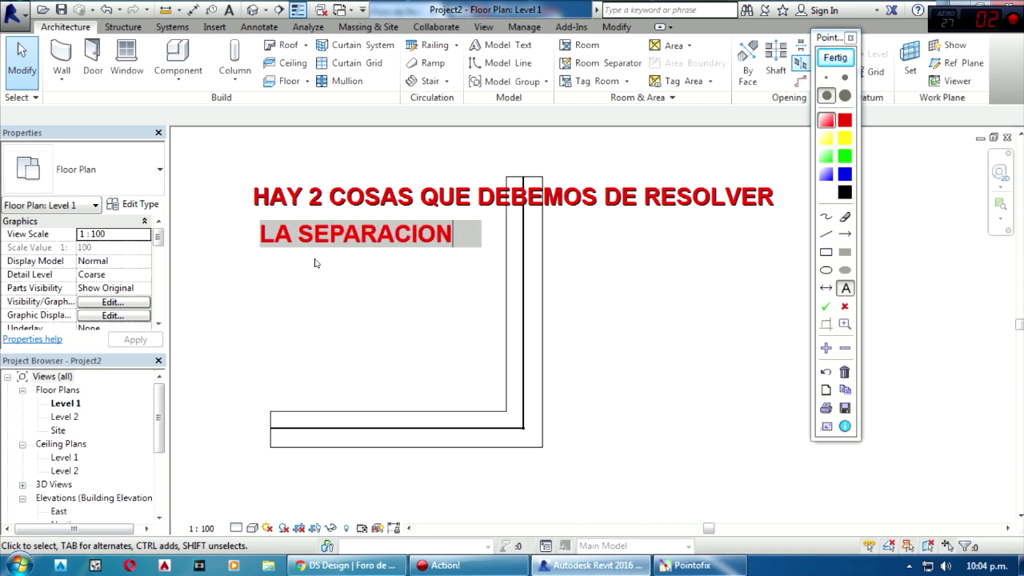
click(316, 262)
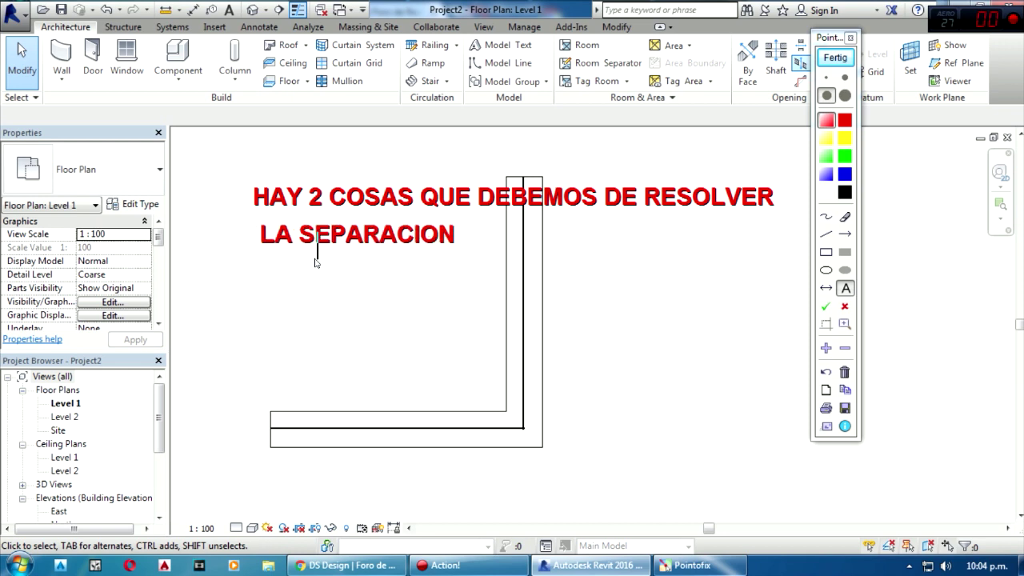
- Add 'Y LA UNION DEL VIDRIO' aligned under 'LA SEPARACION'
click(258, 281)
text(Y LA UNIO)
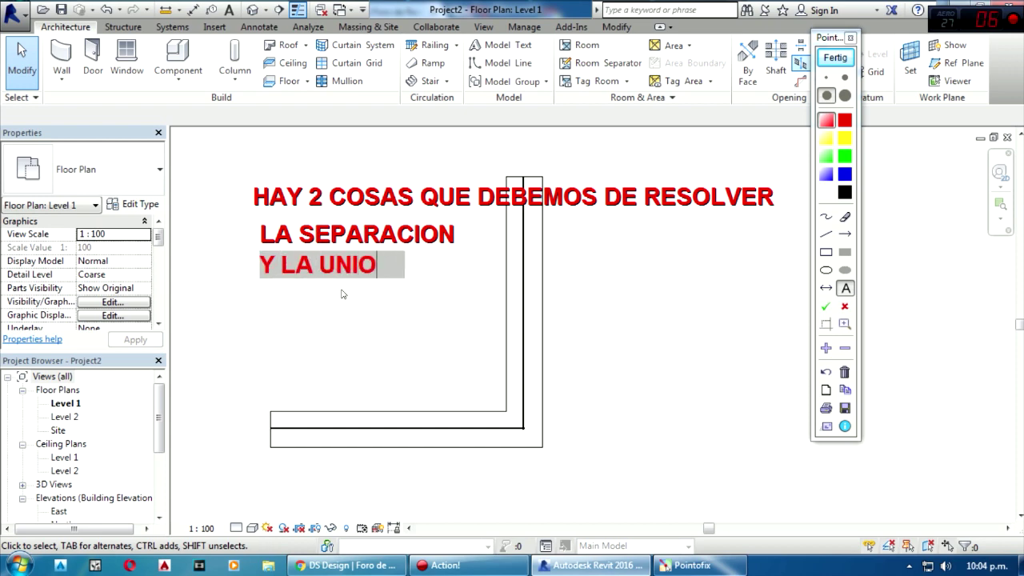
text(N DEL VIDRIO)
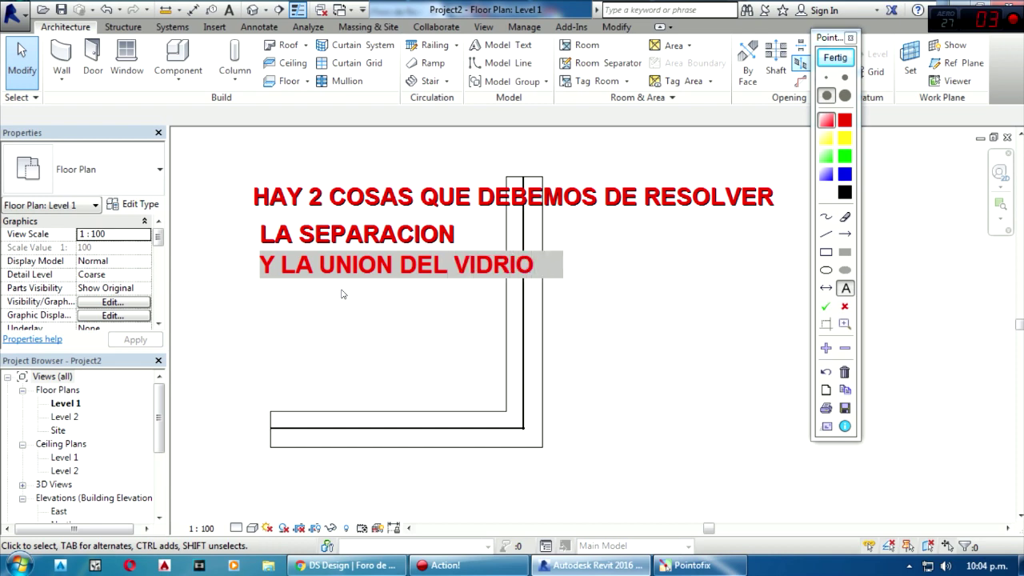
click(548, 438)
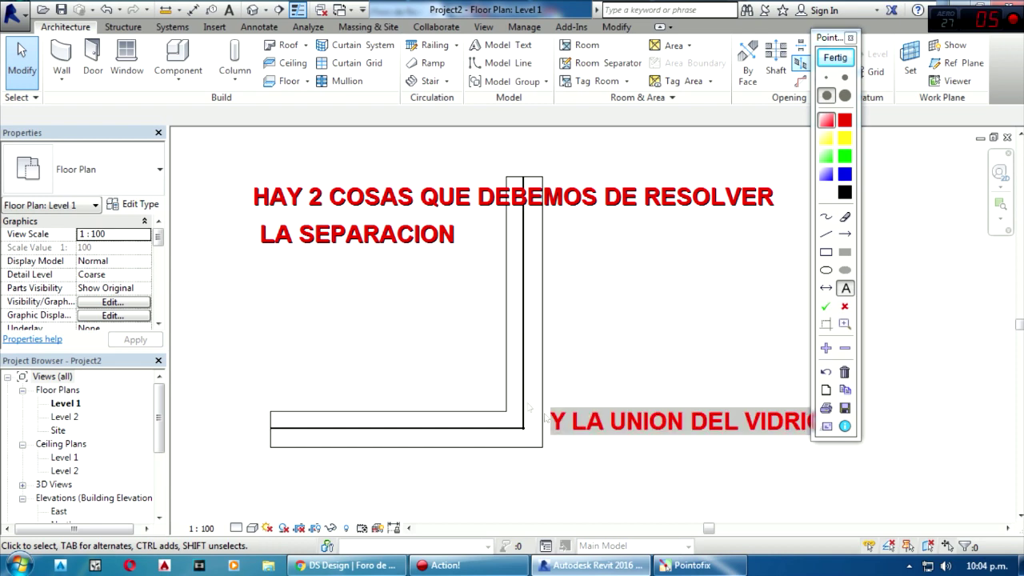
click(256, 266)
click(262, 296)
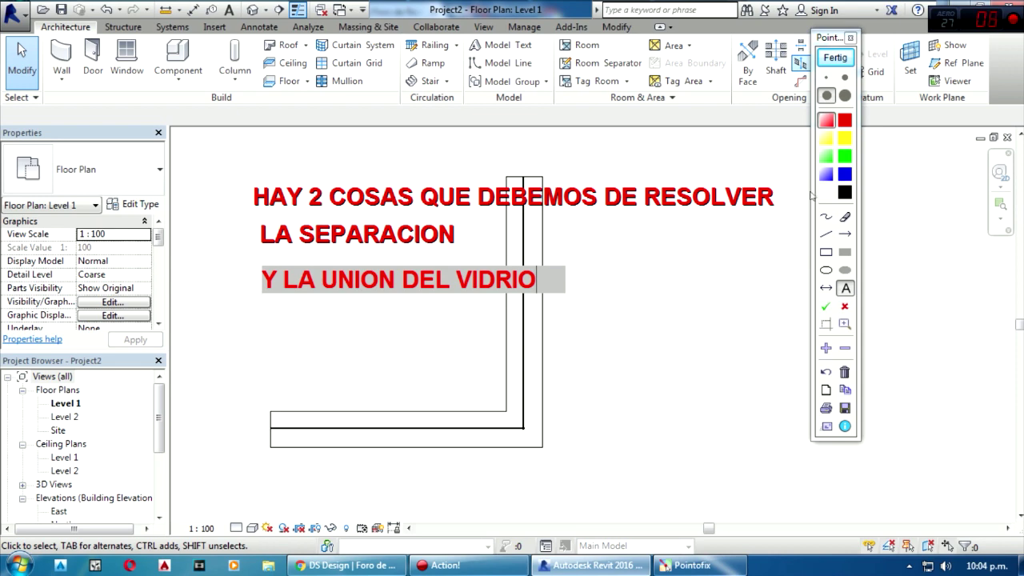
click(818, 261)
- Write 'OBSERVEN' beside the wall corner and finish annotating
click(563, 448)
text(OBSERVER)
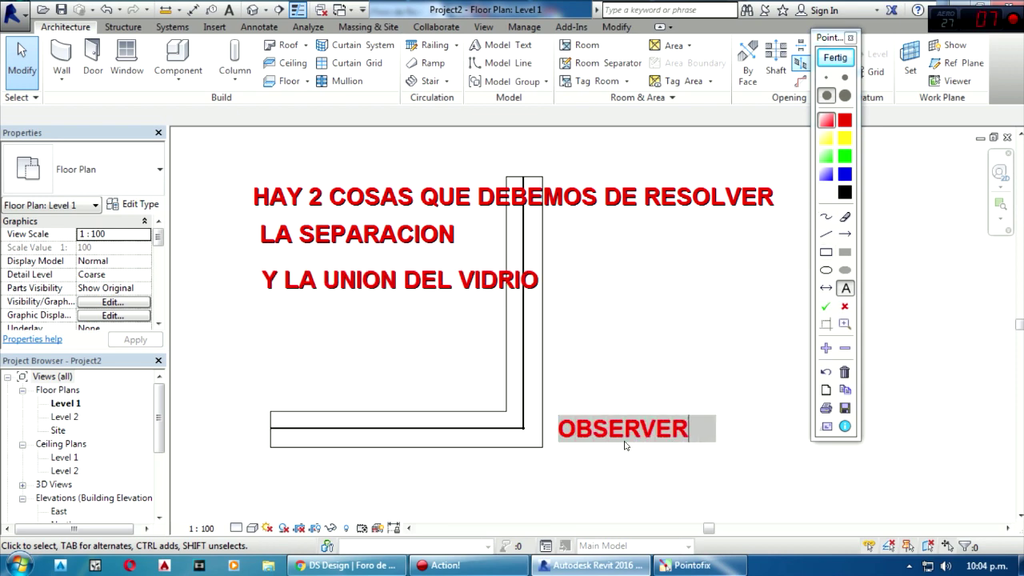
key(BackSpace)
text(N)
click(841, 59)
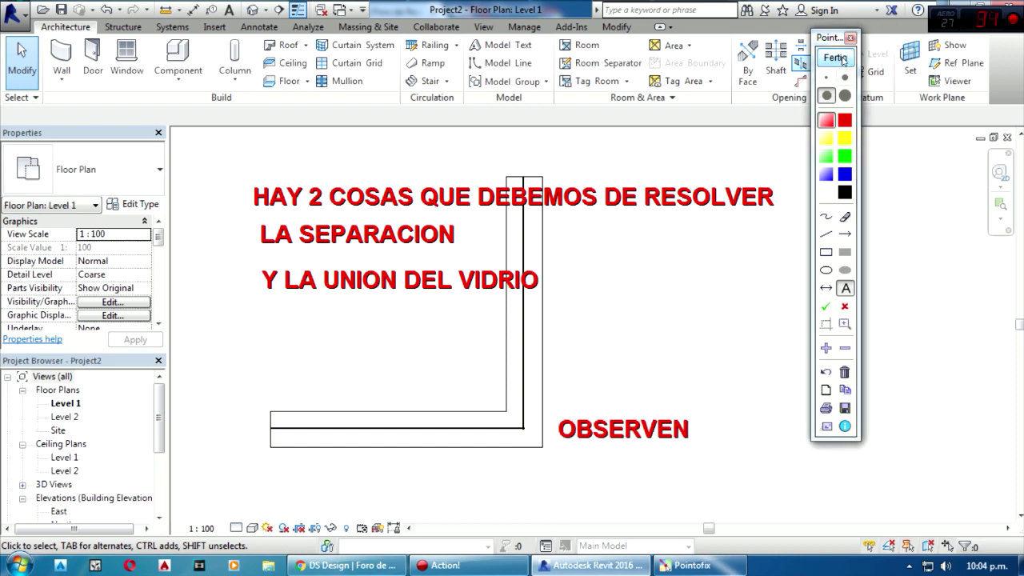
- Zoom in and circle the wall corner with a red Pointofix ellipse, then clear it
scroll(544, 436, up, 2)
scroll(520, 420, up, 2)
scroll(475, 366, up, 2)
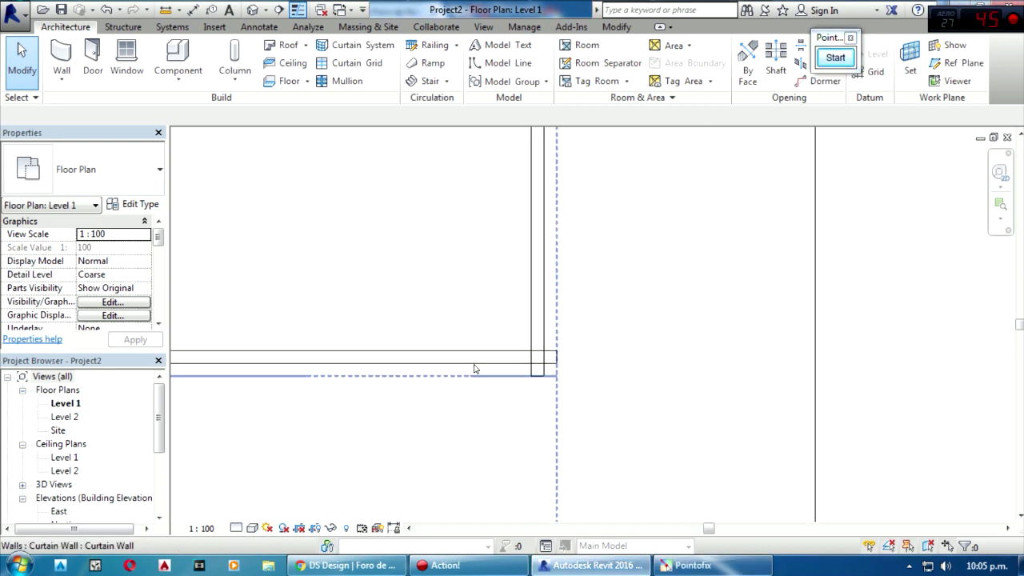
click(836, 57)
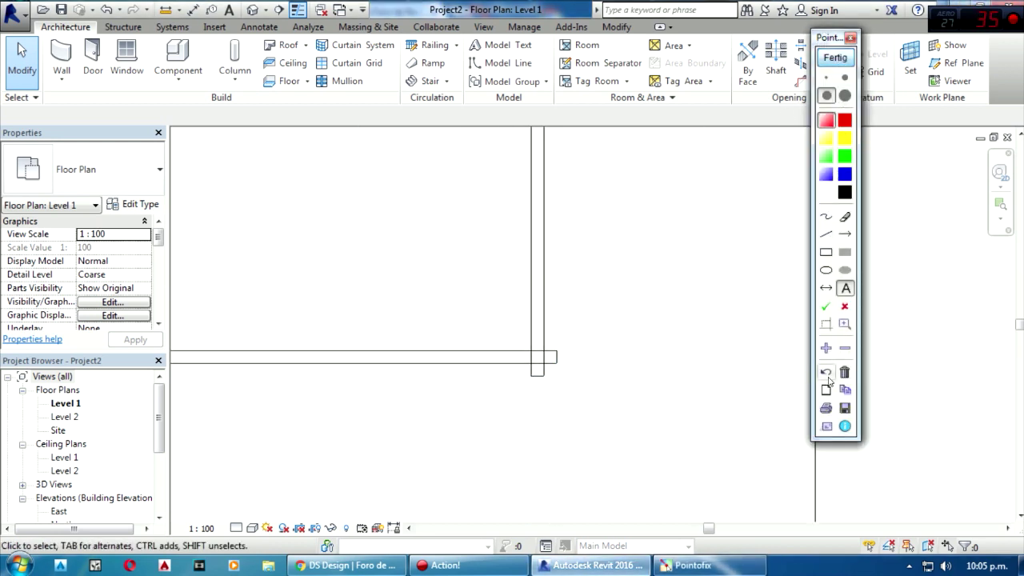
click(826, 272)
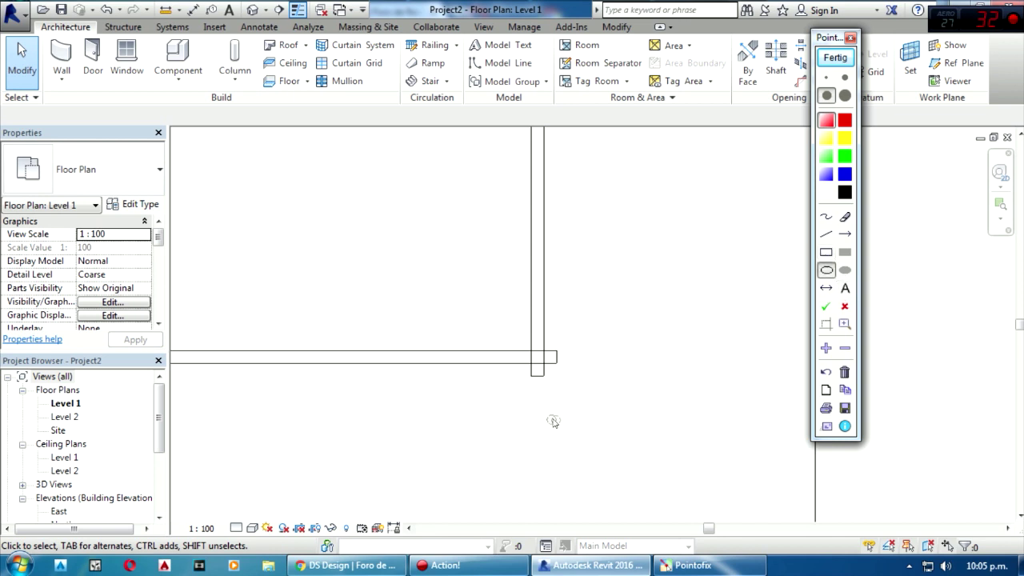
drag(581, 430, 473, 292)
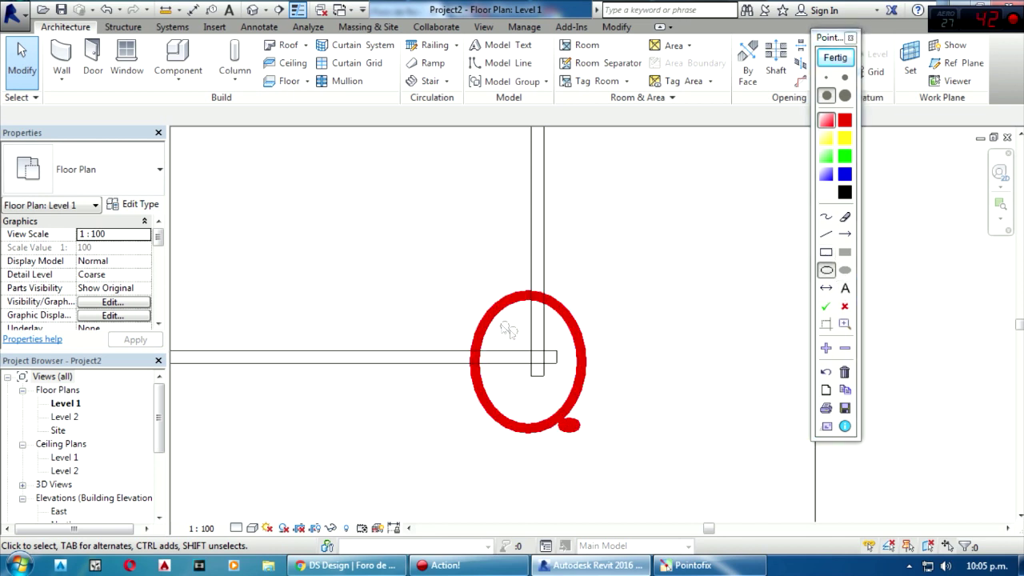
click(835, 58)
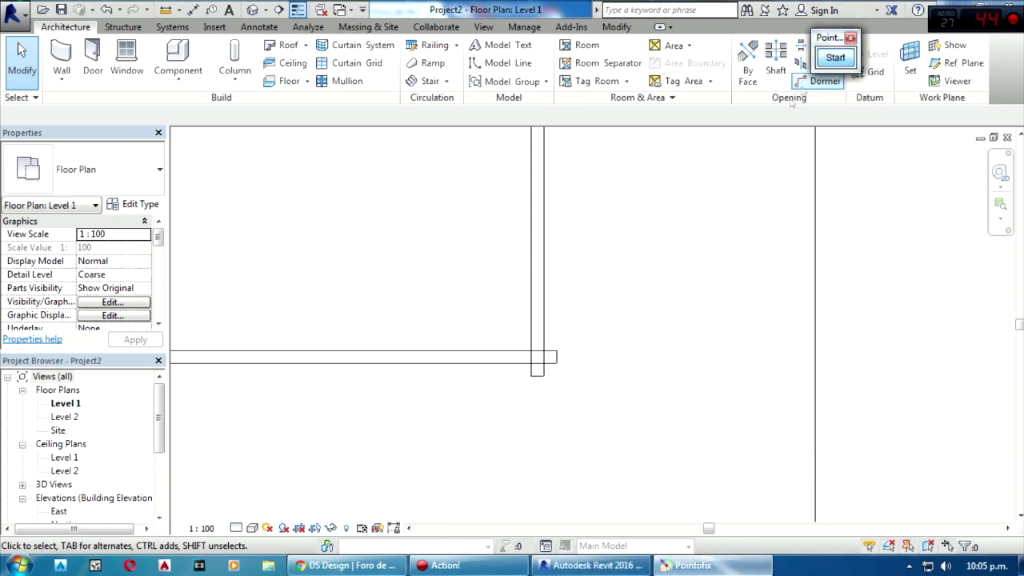
- Center the wall junction and mark the joint with a red line, then exit annotation
scroll(554, 417, down, 1)
middle_drag(554, 417, 464, 446)
scroll(636, 387, up, 2)
mouse_move(583, 395)
middle_down()
mouse_move(707, 360)
mouse_move(710, 346)
middle_up()
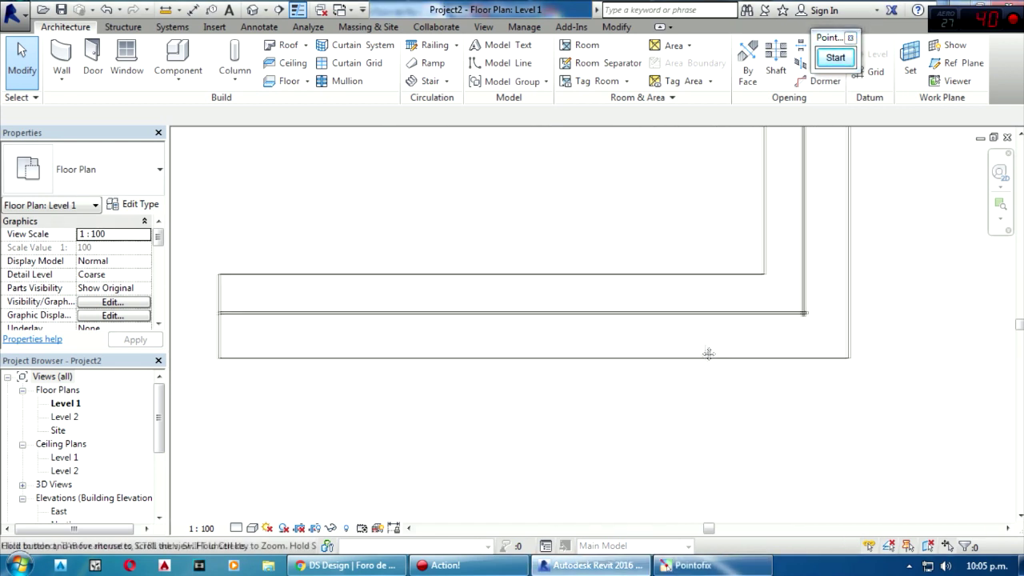
click(835, 57)
click(827, 236)
mouse_move(612, 320)
mouse_down()
mouse_move(611, 267)
mouse_move(612, 277)
mouse_up()
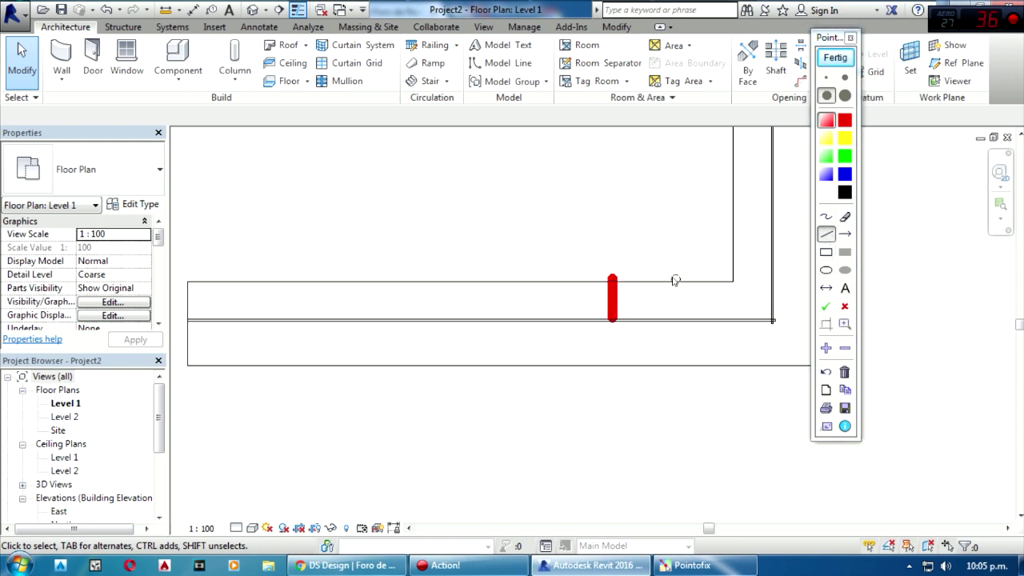
click(835, 57)
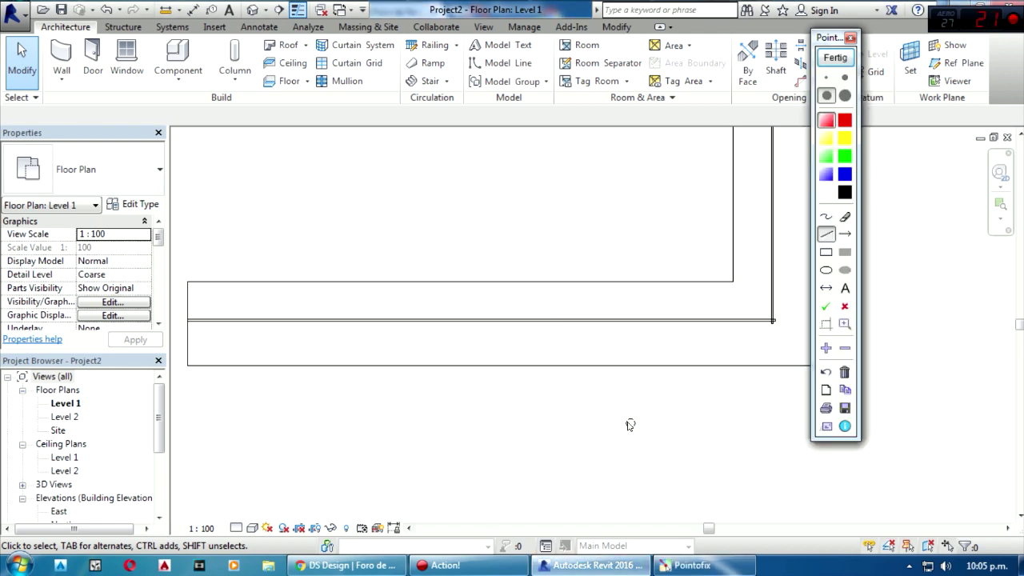
click(824, 57)
scroll(657, 387, down, 2)
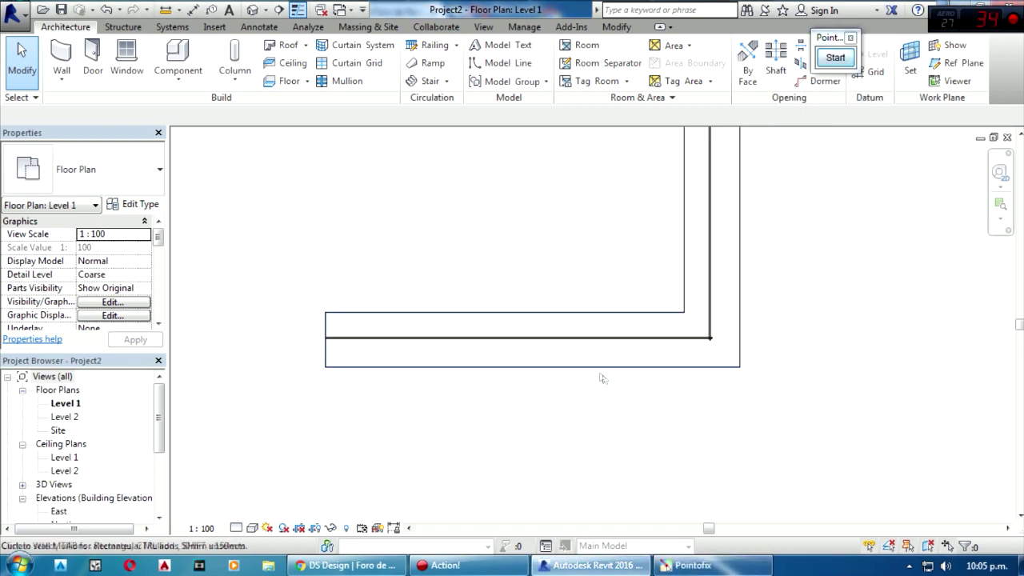
middle_drag(608, 393, 512, 359)
- Tile the views with WT and orbit Project1's louvered wall in 3D
key(w)
key(t)
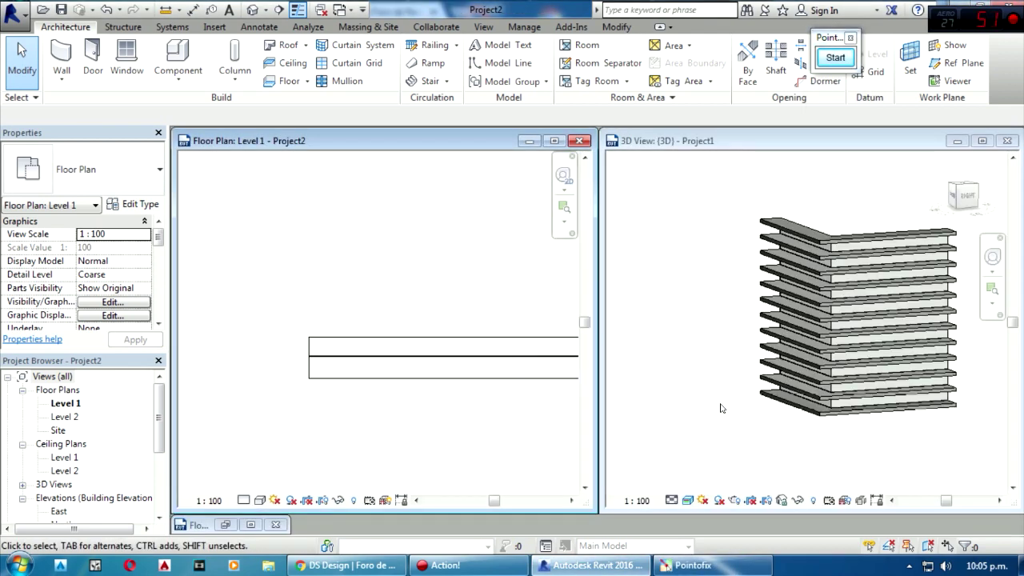
click(720, 408)
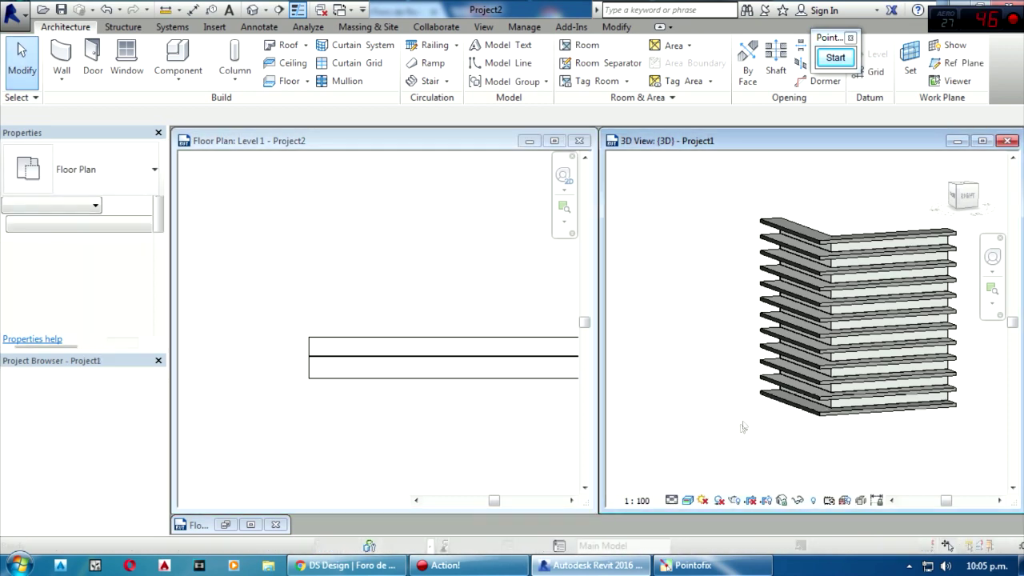
shift+middle_drag(748, 419, 724, 469)
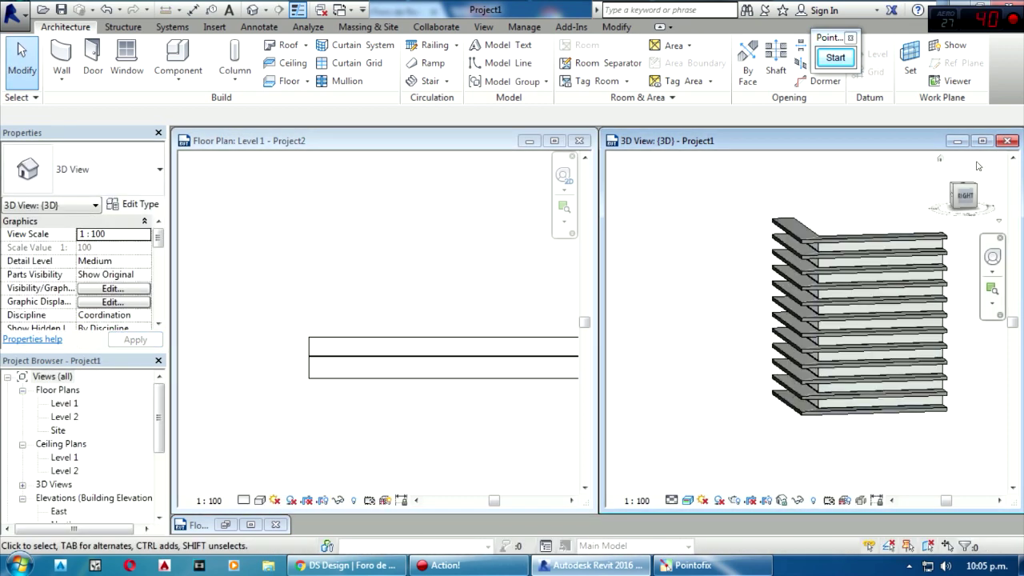
- Close Project1's 3D view and floor plan without saving, then maximize Project2's Level 1 plan
click(1007, 141)
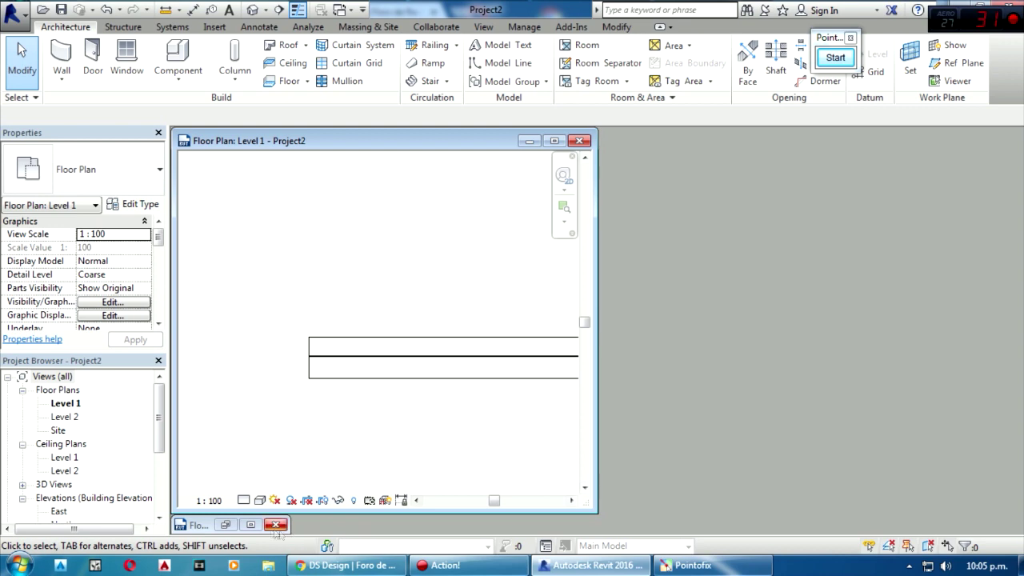
click(251, 525)
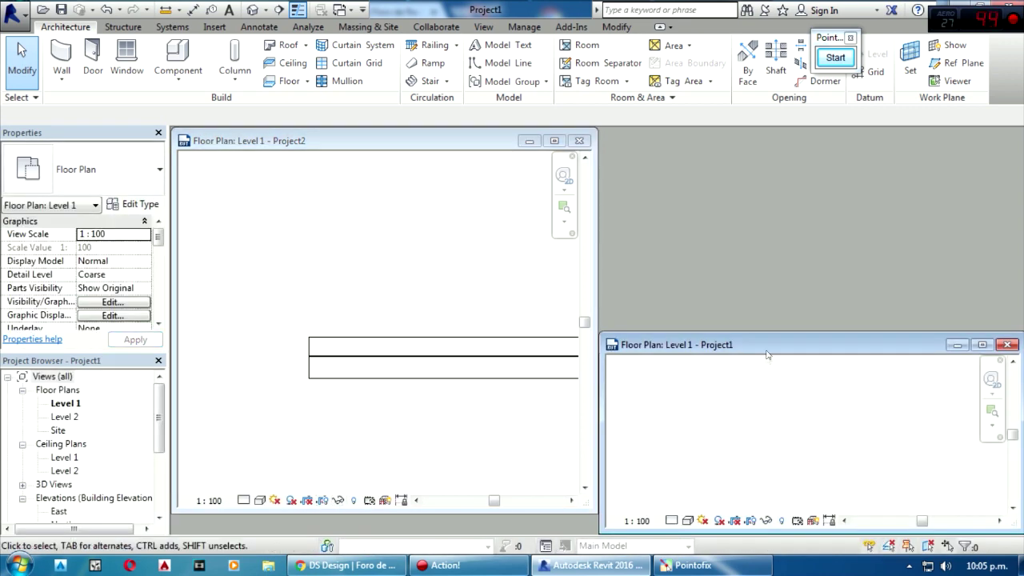
scroll(838, 446, up, 2)
scroll(801, 432, up, 2)
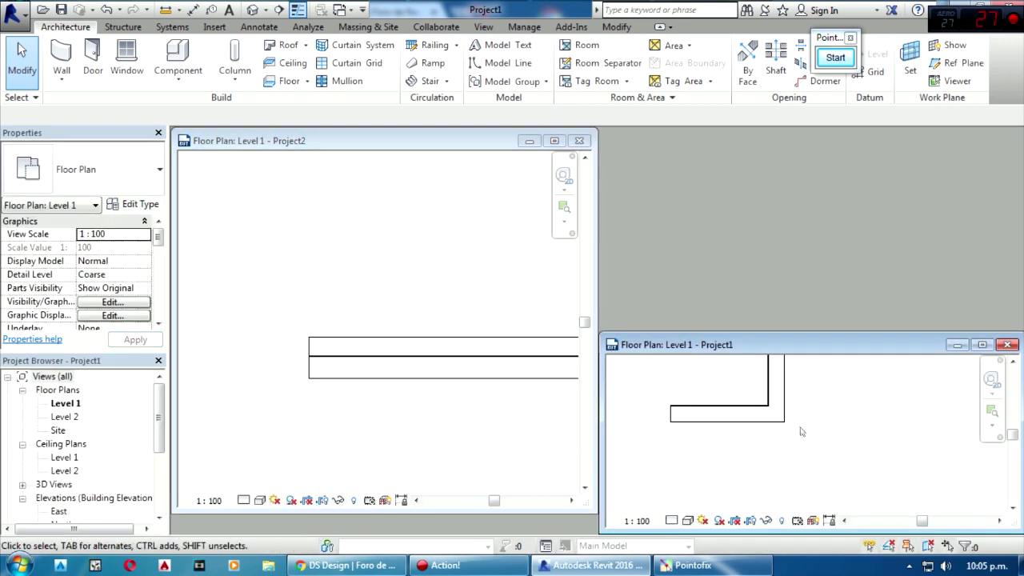
click(1001, 347)
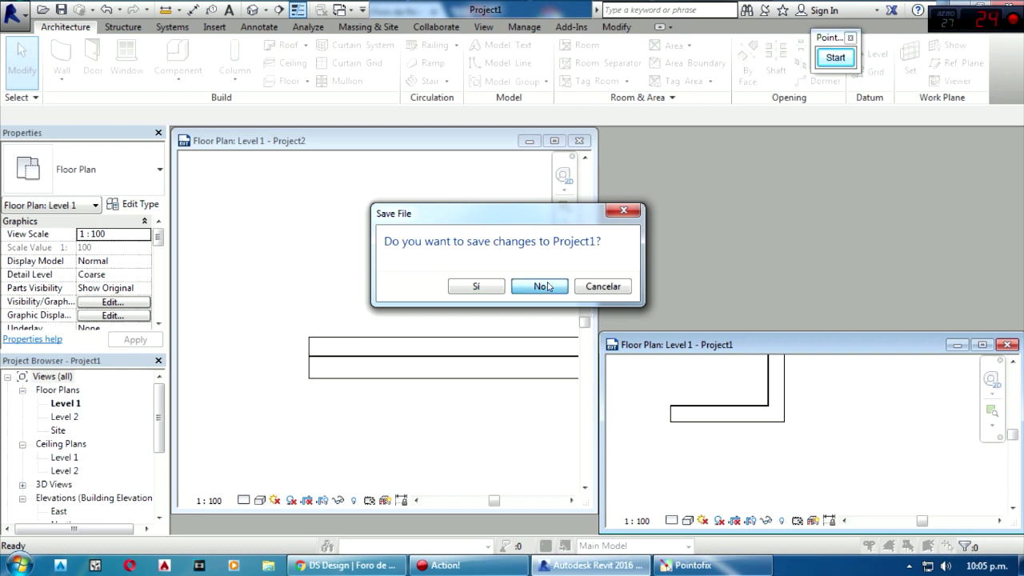
key(Return)
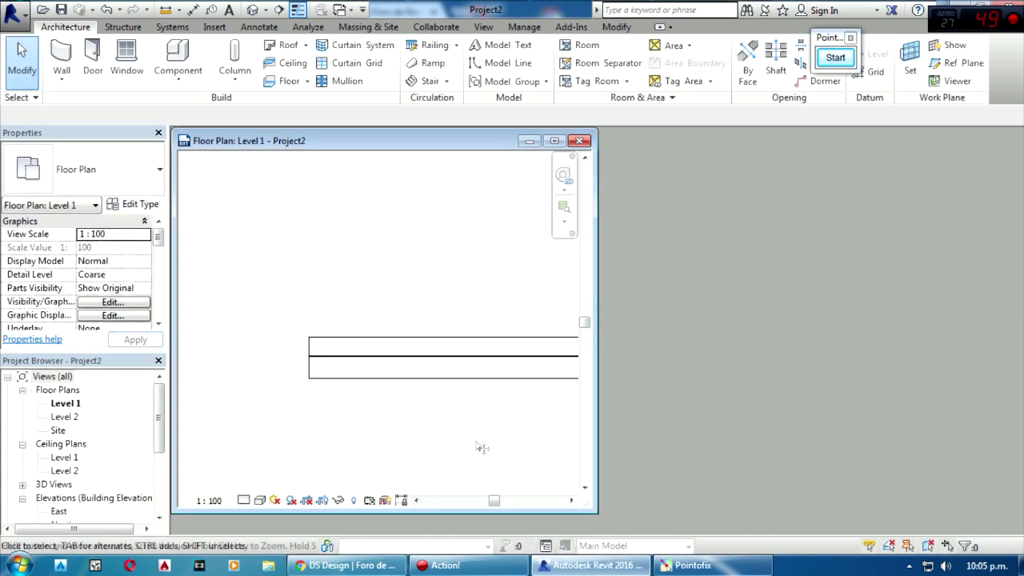
click(553, 141)
- Open Project2's default 3D view and tile it beside the Level 1 plan with WT
middle_click(609, 297)
middle_click(609, 297)
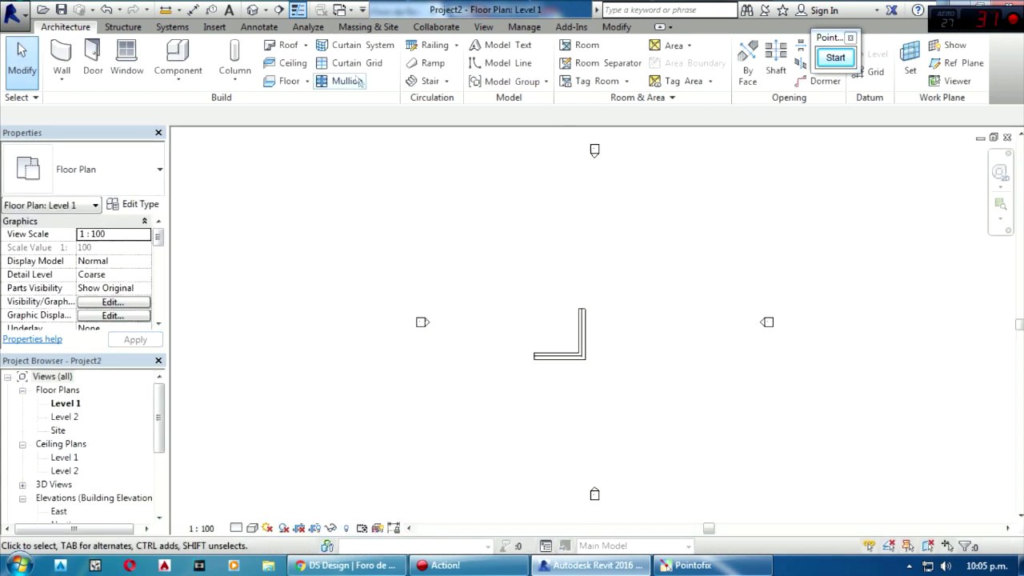
click(251, 11)
key(w)
key(t)
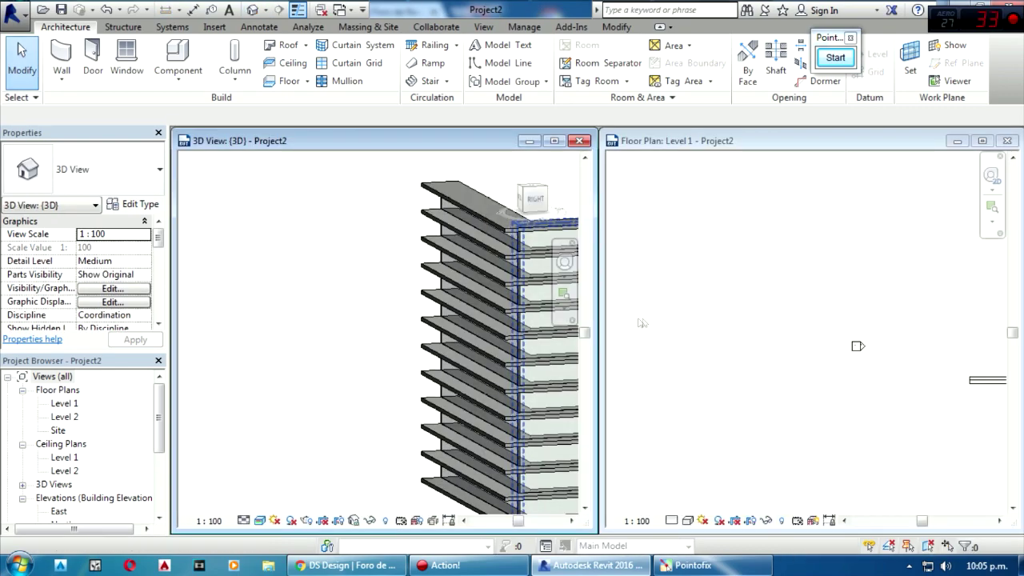
middle_drag(261, 279, 200, 276)
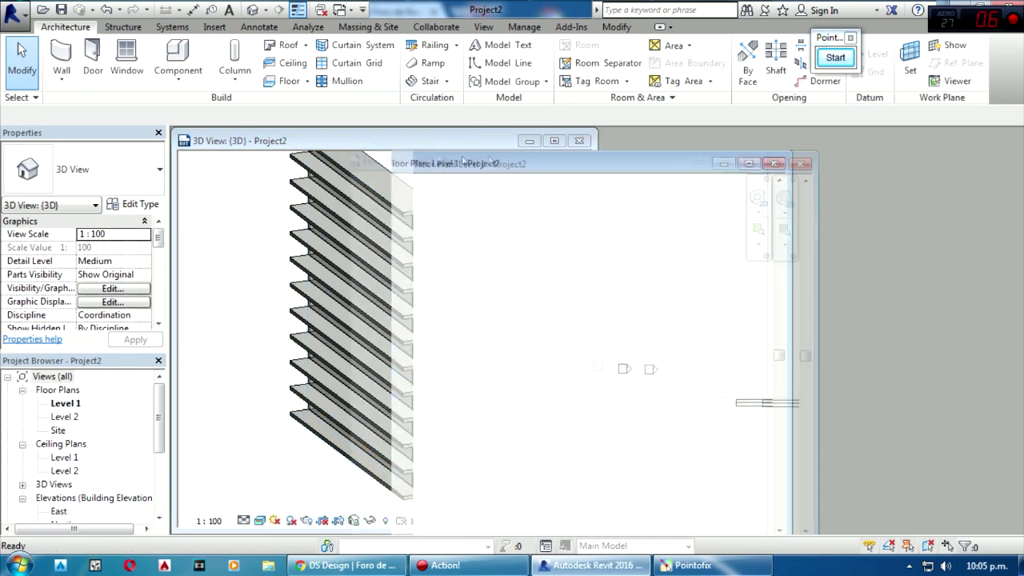
drag(697, 141, 320, 136)
key(w)
key(t)
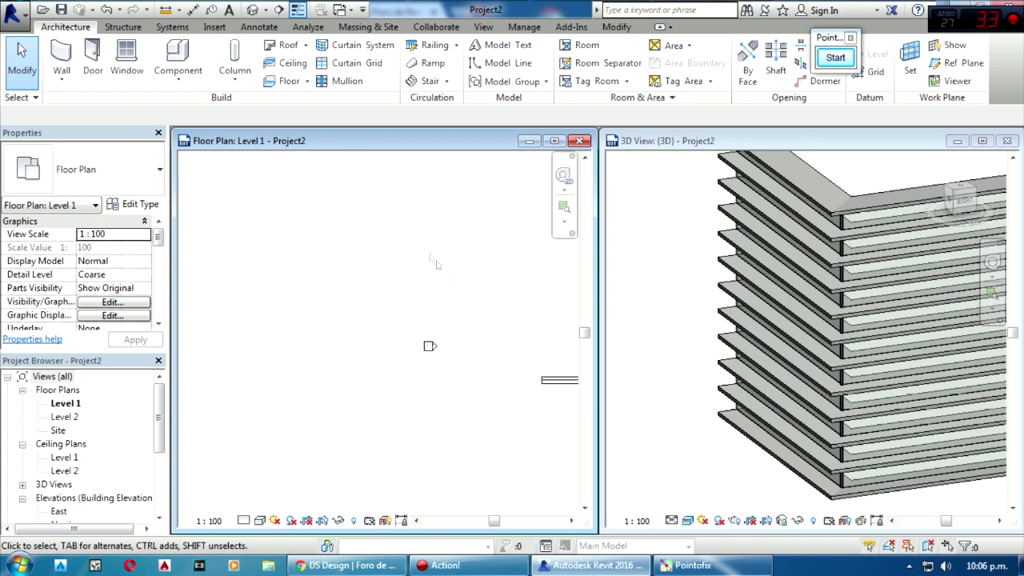
scroll(404, 367, up, 2)
scroll(404, 368, up, 3)
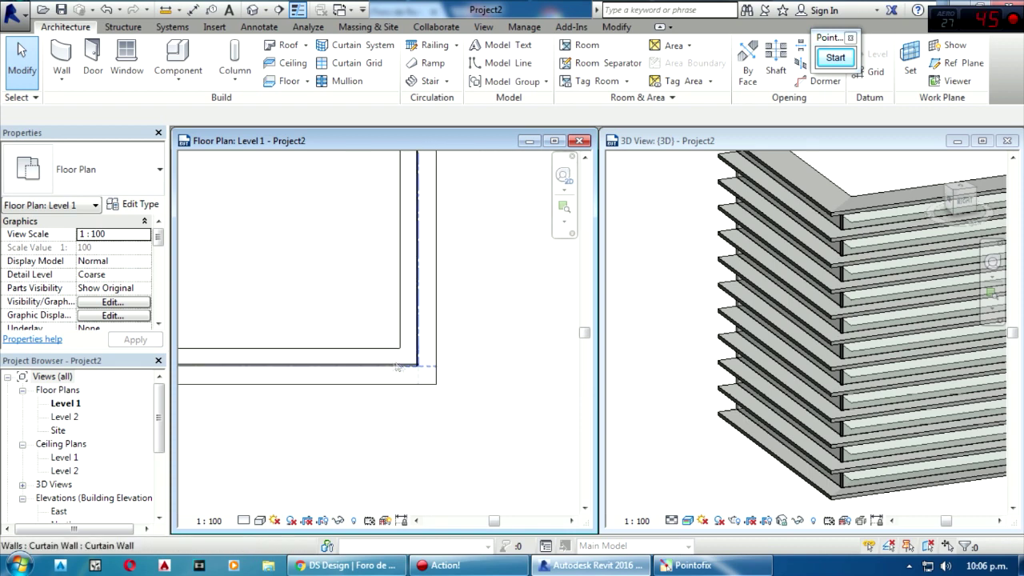
- Open a horizontal mullion's type properties and highlight the Angle and Offset rows in red
click(379, 353)
middle_drag(496, 398, 491, 398)
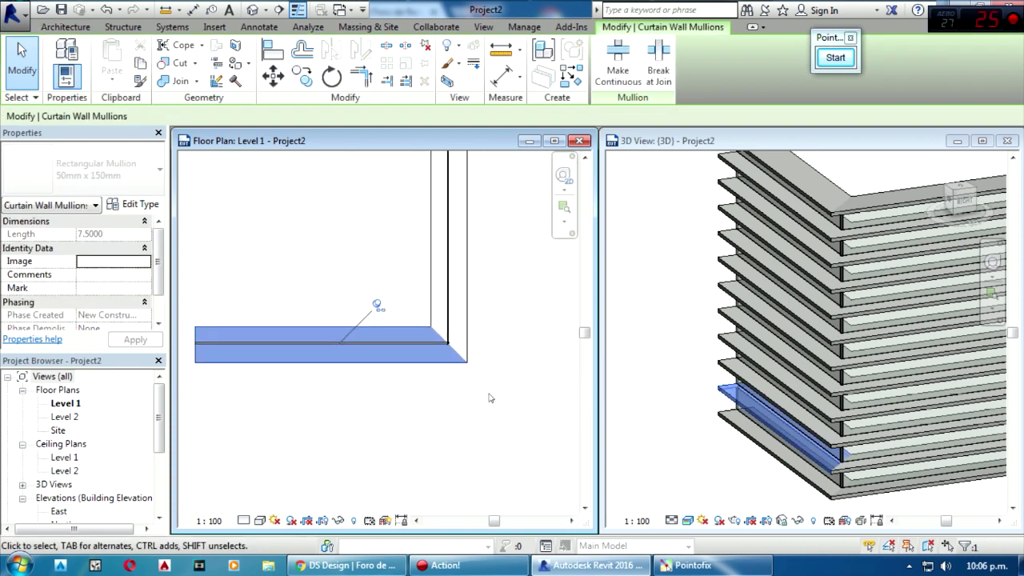
click(140, 206)
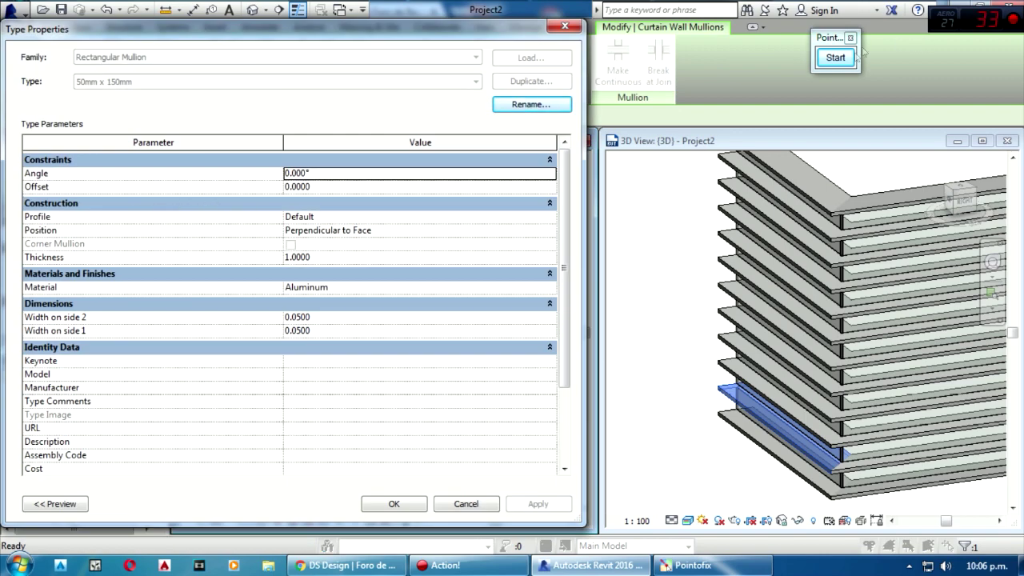
click(836, 56)
click(827, 253)
drag(16, 170, 563, 202)
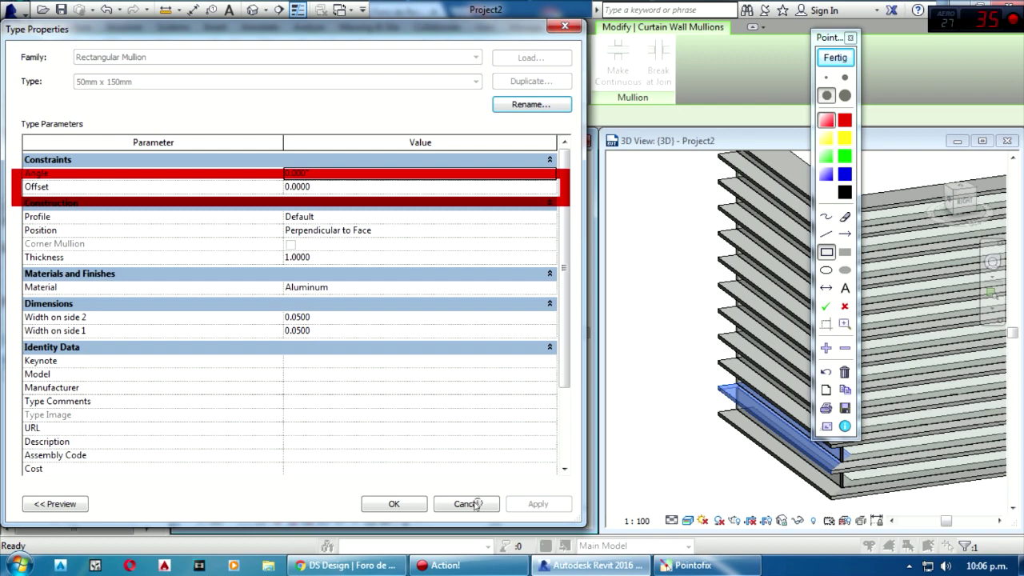
click(836, 57)
- Set the Rectangular Mullion Offset to -0.4500, apply it, and deselect the mullion
click(327, 186)
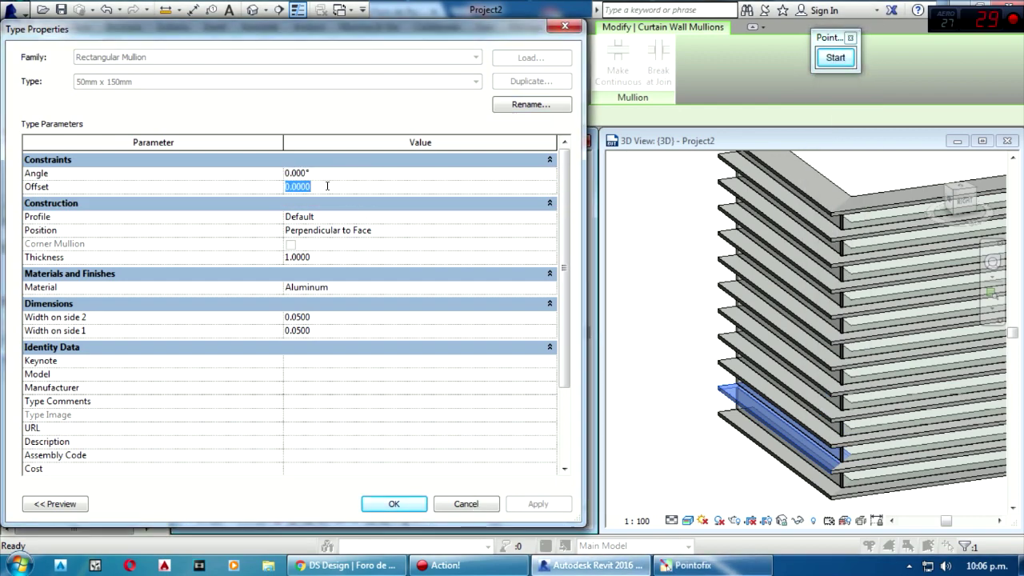
drag(498, 42, 264, 42)
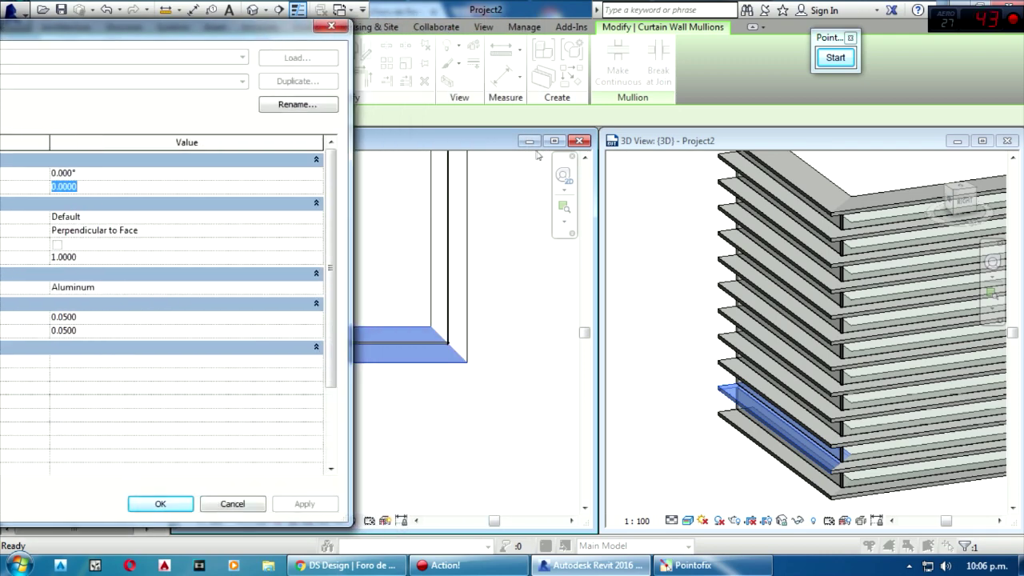
click(960, 142)
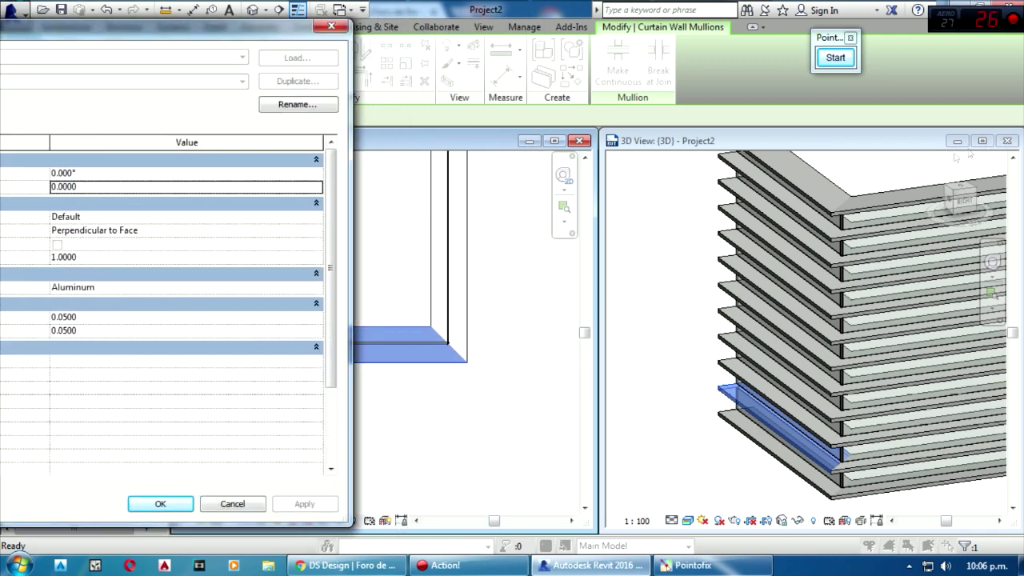
click(101, 187)
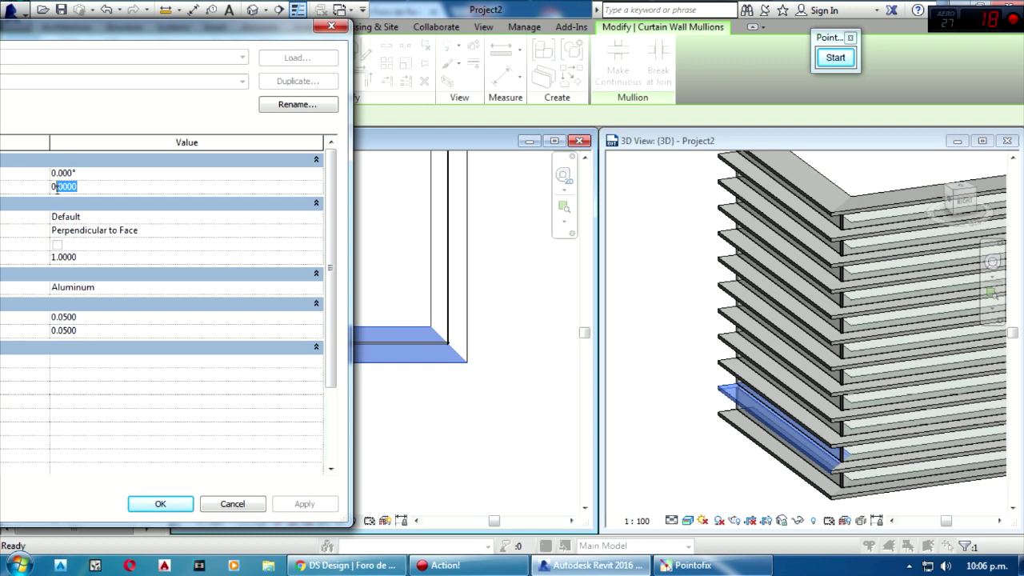
key(BackSpace)
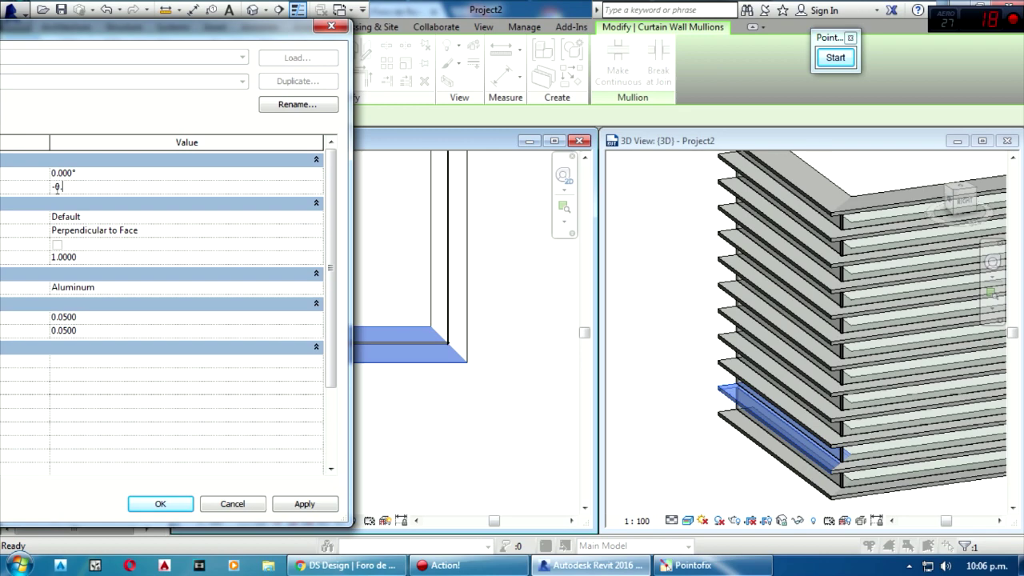
text(-0.45)
click(327, 505)
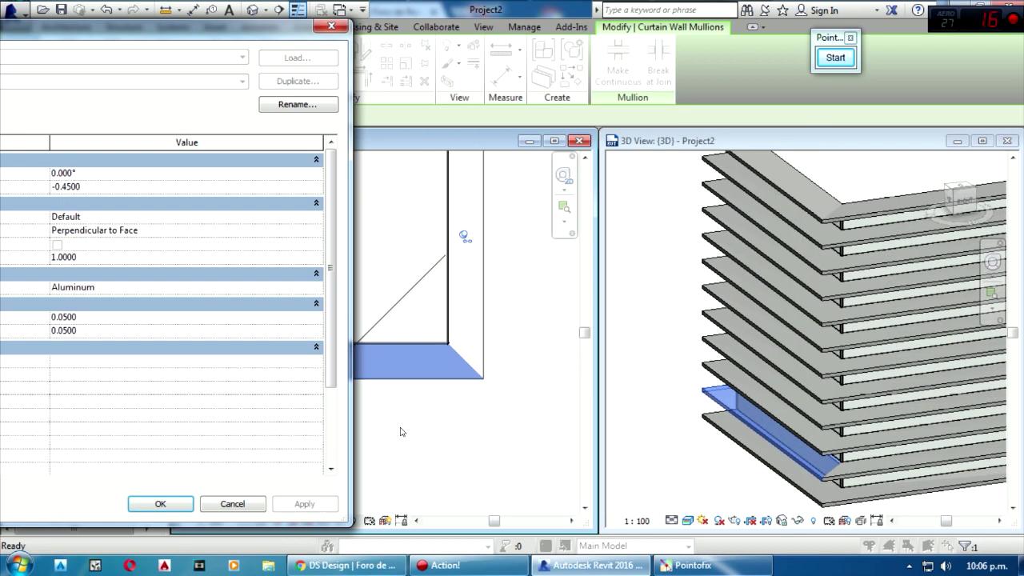
click(160, 505)
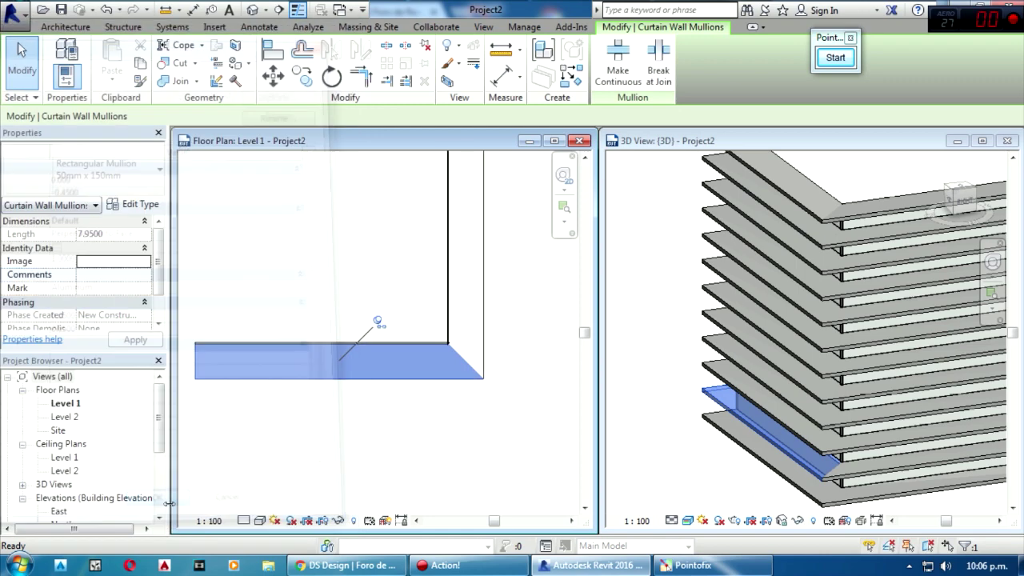
click(376, 454)
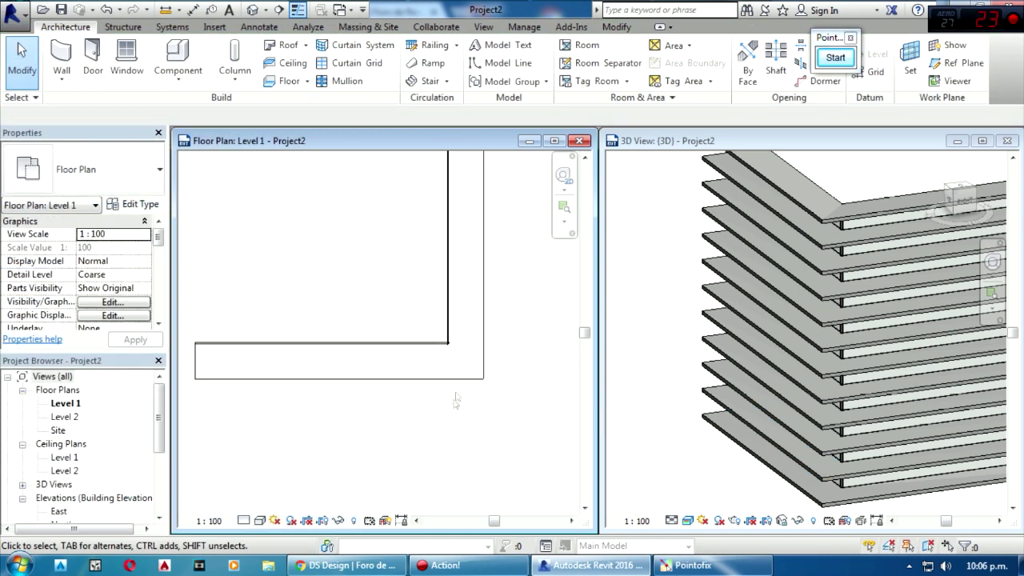
- Close the Level 1 plan, maximize the 3D view, and select the top horizontal mullion
middle_drag(654, 375, 623, 364)
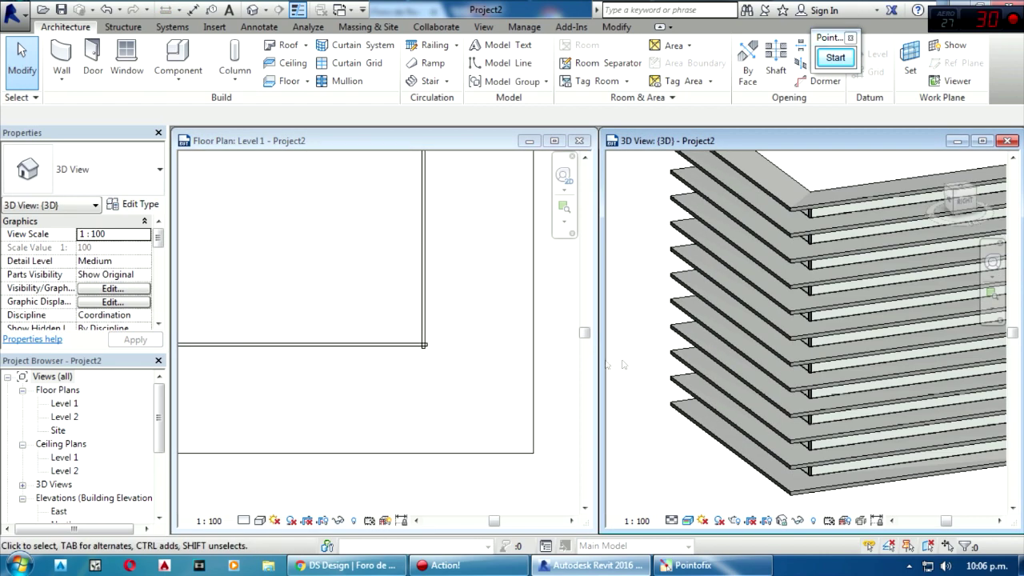
middle_drag(461, 379, 448, 330)
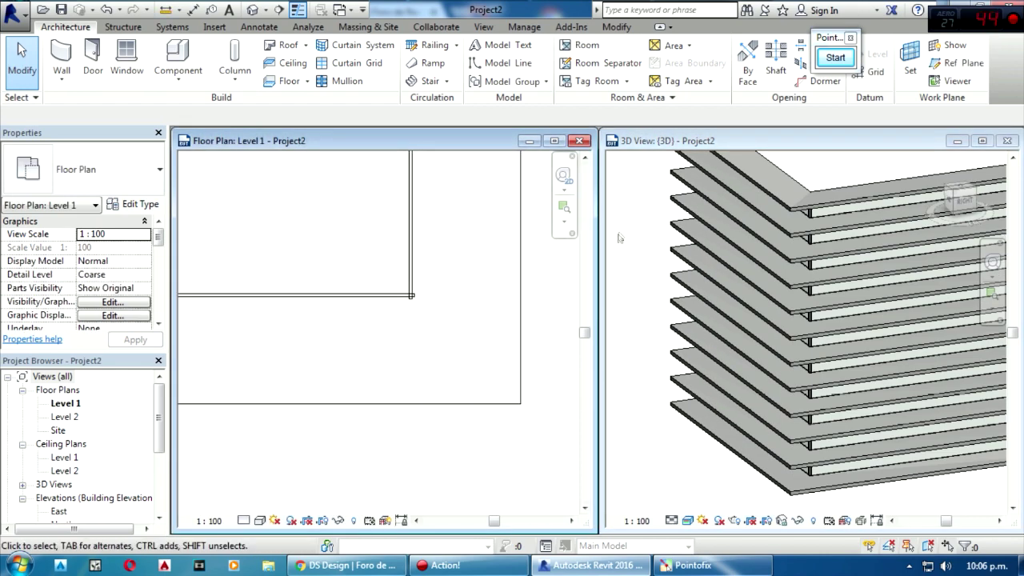
click(627, 227)
click(577, 141)
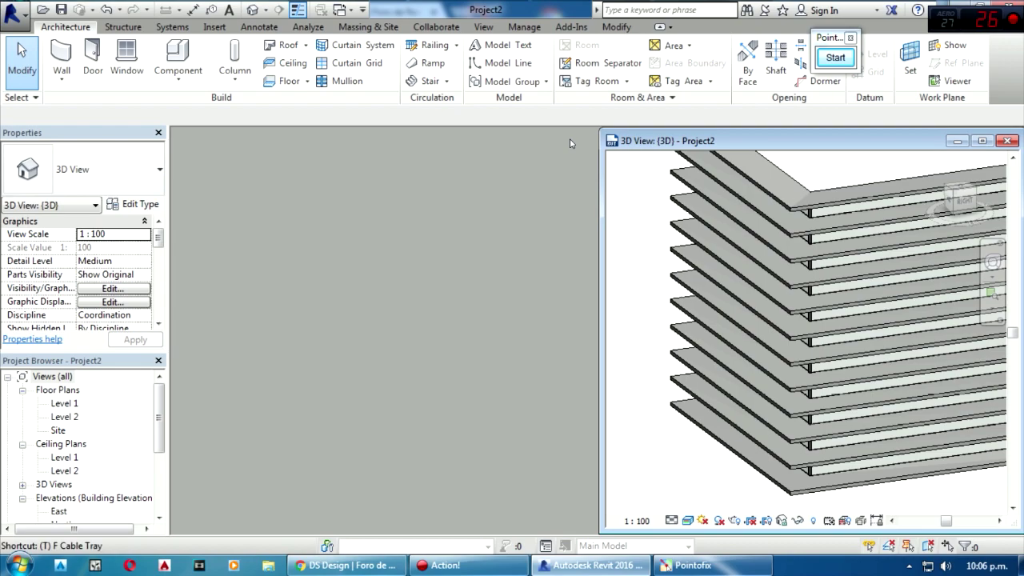
click(983, 141)
mouse_move(700, 376)
shift+middle_down()
mouse_move(630, 337)
mouse_move(608, 340)
mouse_move(667, 317)
shift+middle_up()
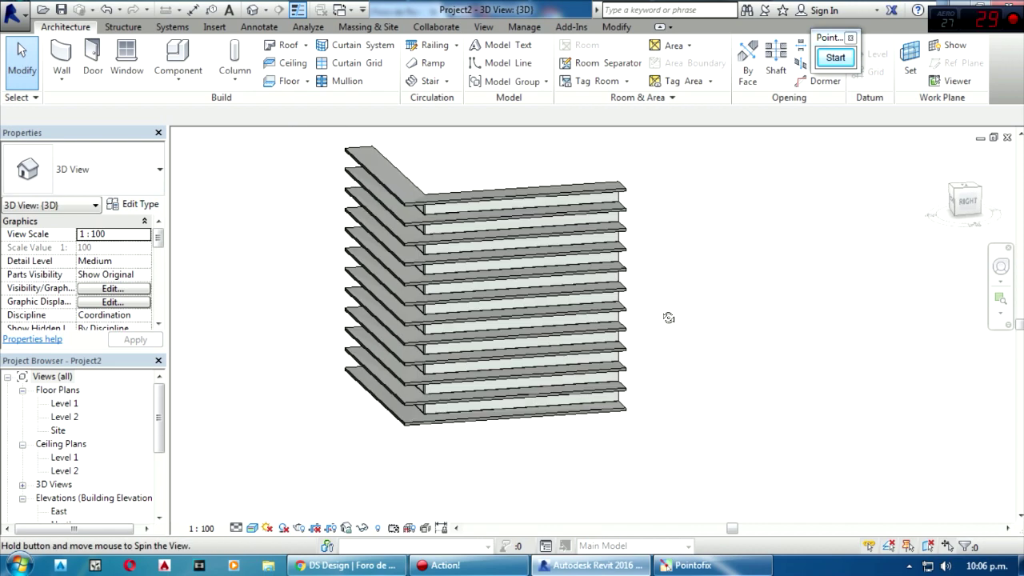
scroll(416, 204, up, 2)
click(473, 193)
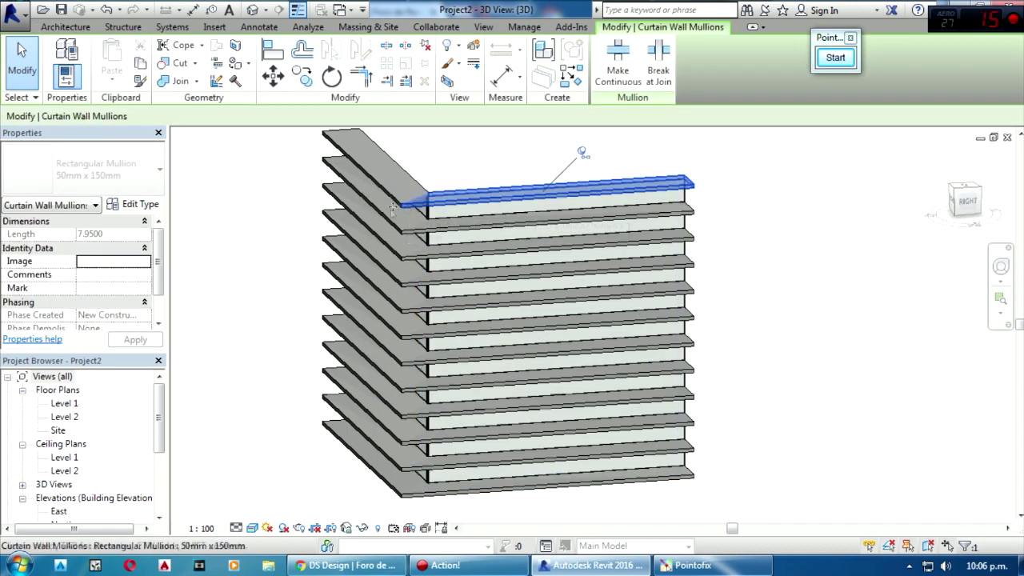
- Set the mullion's Width on side 1 and side 2 to 0.1000 and orbit to view the corner
click(136, 206)
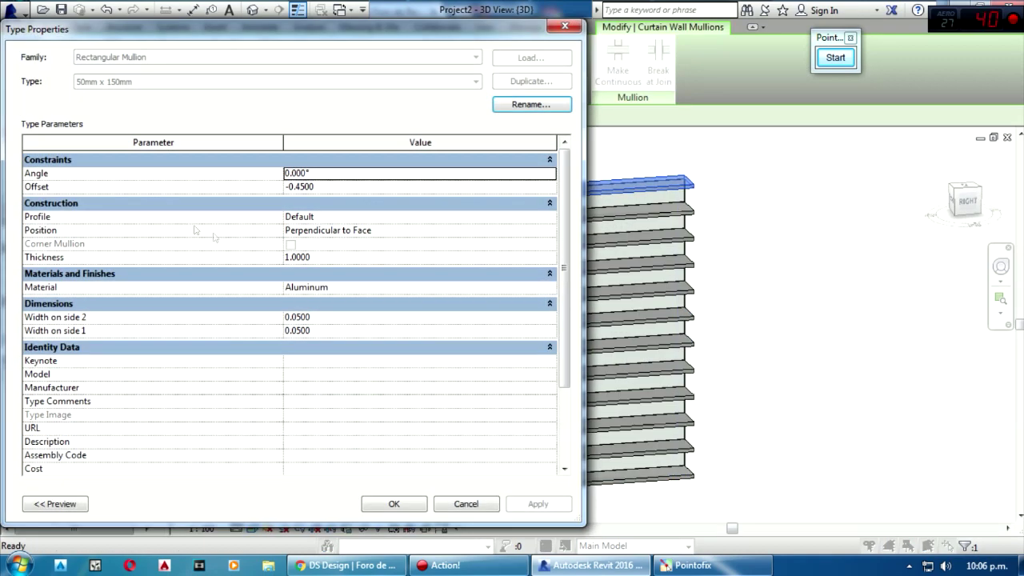
click(317, 316)
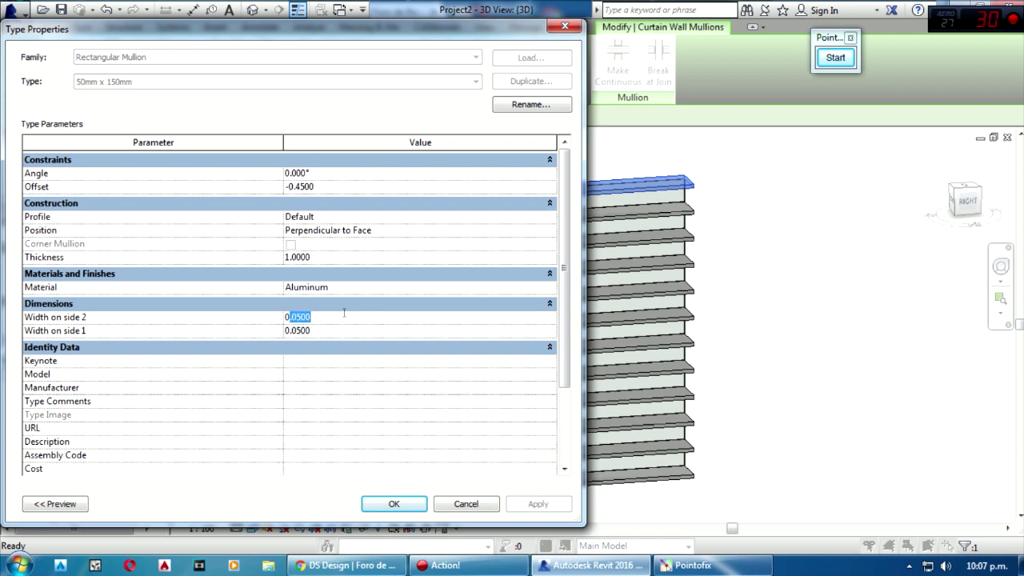
text(0.1)
click(308, 330)
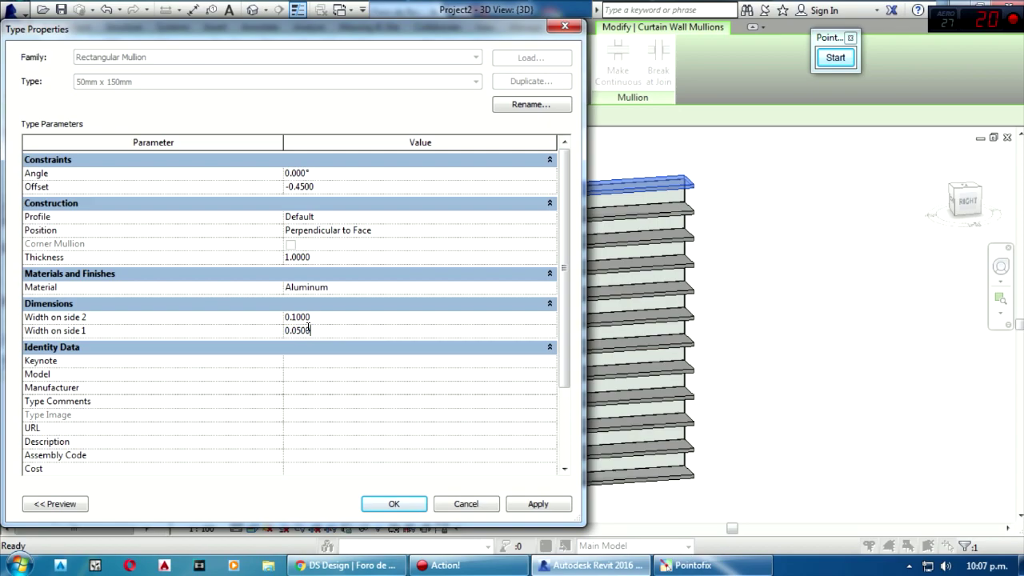
click(392, 505)
click(755, 366)
mouse_move(754, 366)
shift+middle_down()
mouse_move(723, 259)
mouse_move(701, 265)
shift+middle_up()
scroll(380, 485, up, 2)
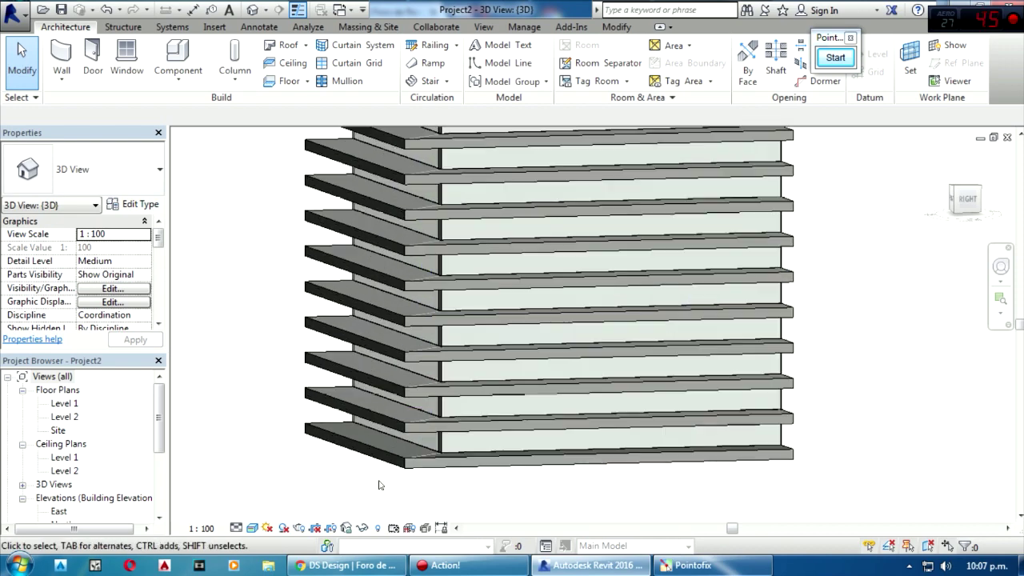
shift+middle_drag(380, 485, 457, 489)
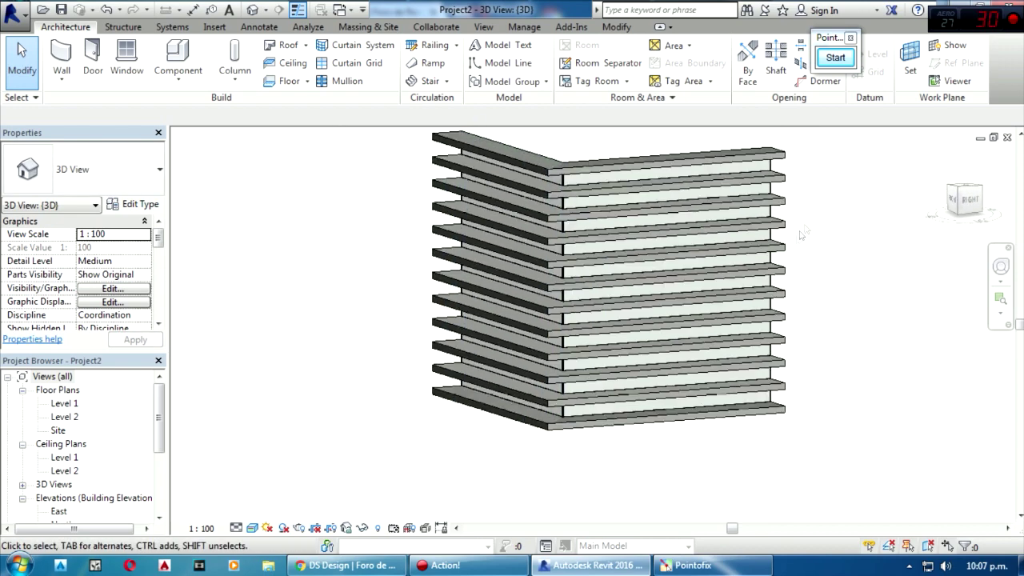
click(836, 57)
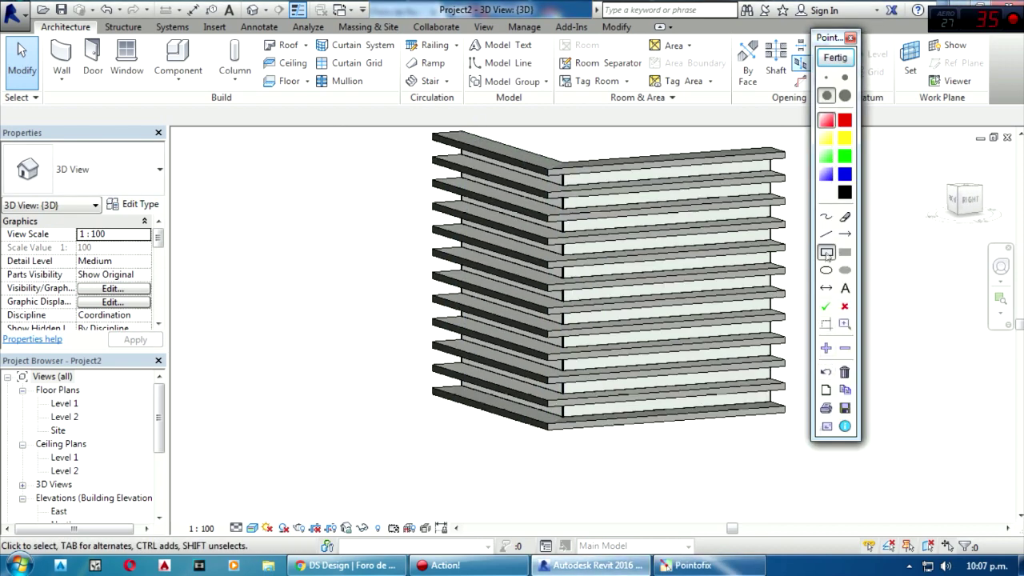
click(826, 270)
drag(534, 133, 601, 448)
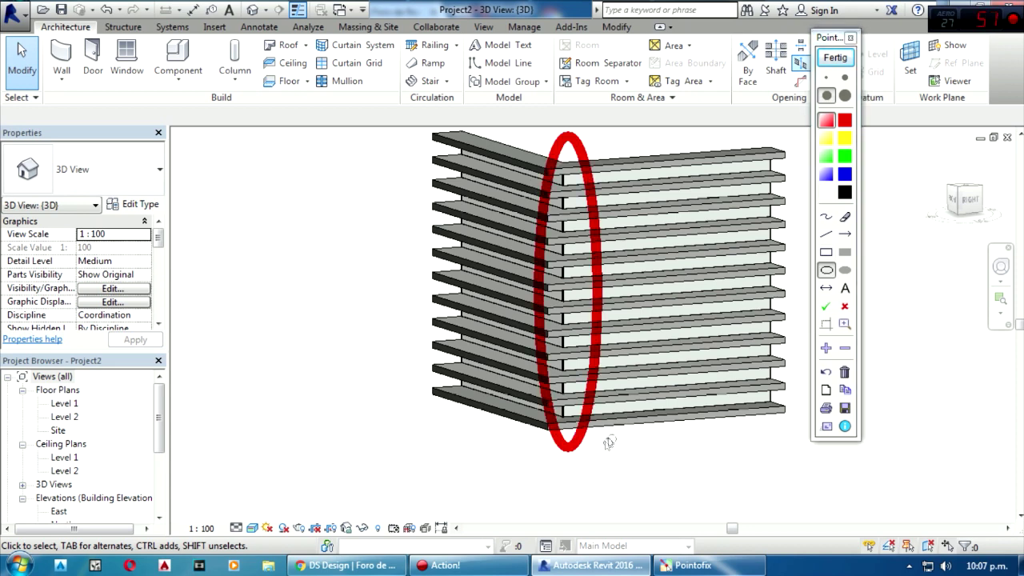
click(844, 292)
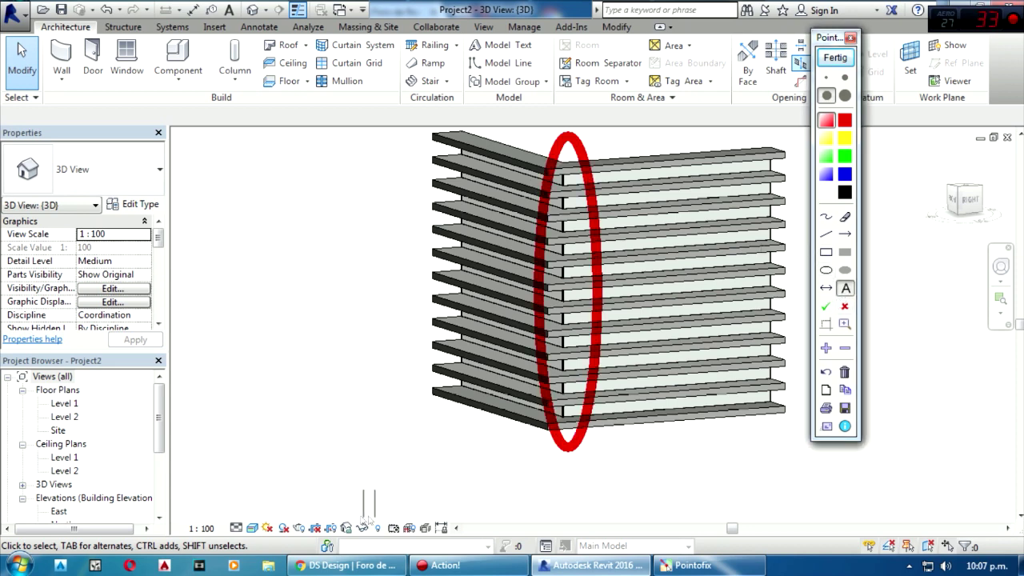
click(297, 490)
text(LA UNION ES EL PROBLEMA MIREN )
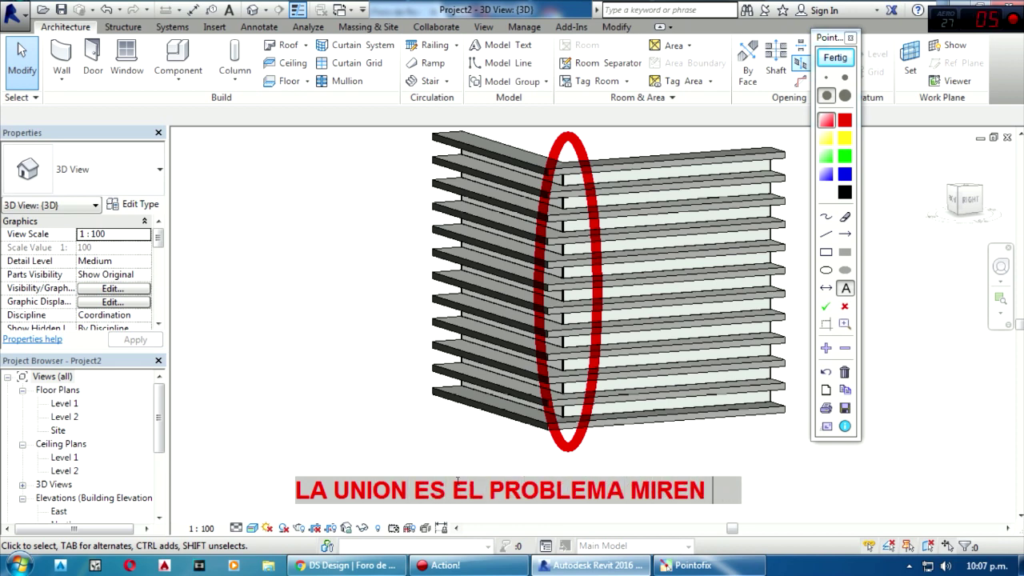
text(COMO SE SOLUCIONA)
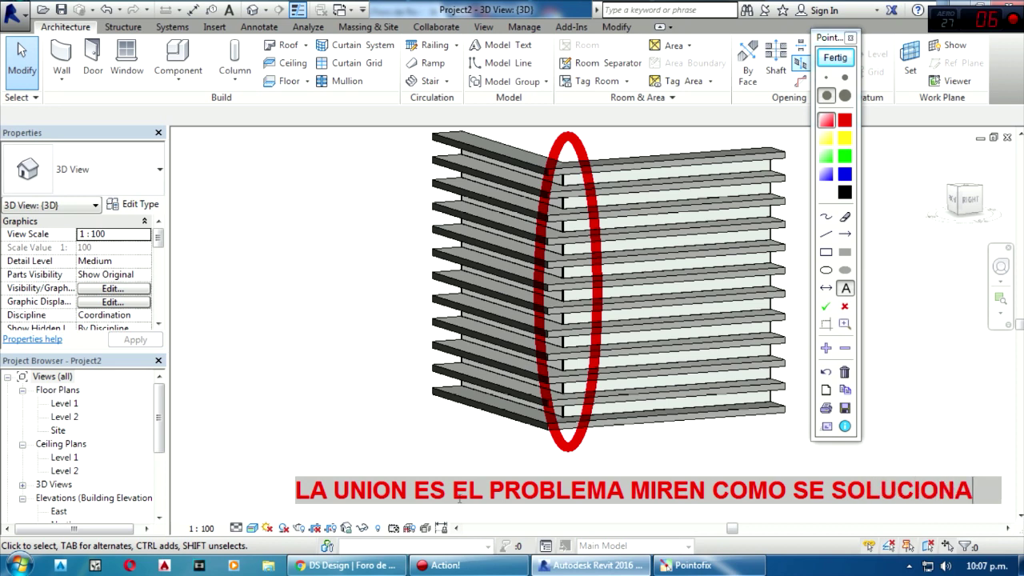
click(825, 307)
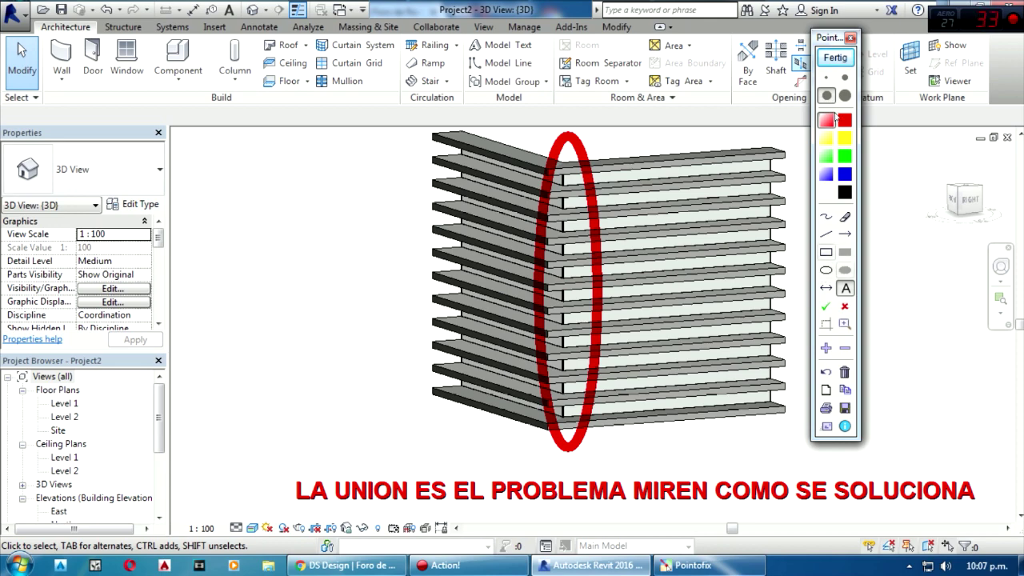
click(836, 58)
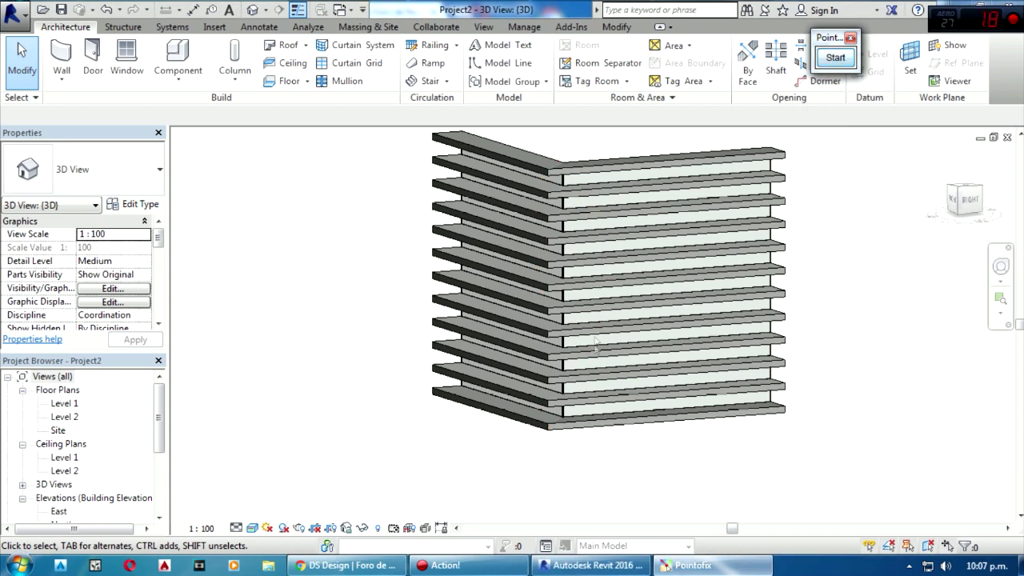
scroll(596, 344, up, 5)
- Start placing a new wall with the Basic Wall type Generic - 200mm
middle_drag(464, 471, 615, 472)
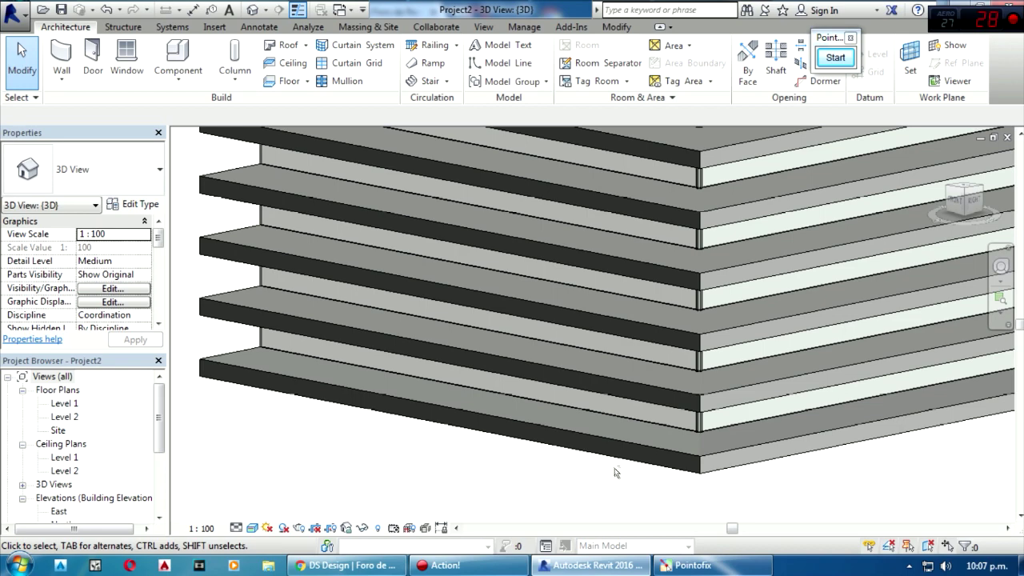
scroll(615, 472, down, 3)
scroll(599, 470, down, 2)
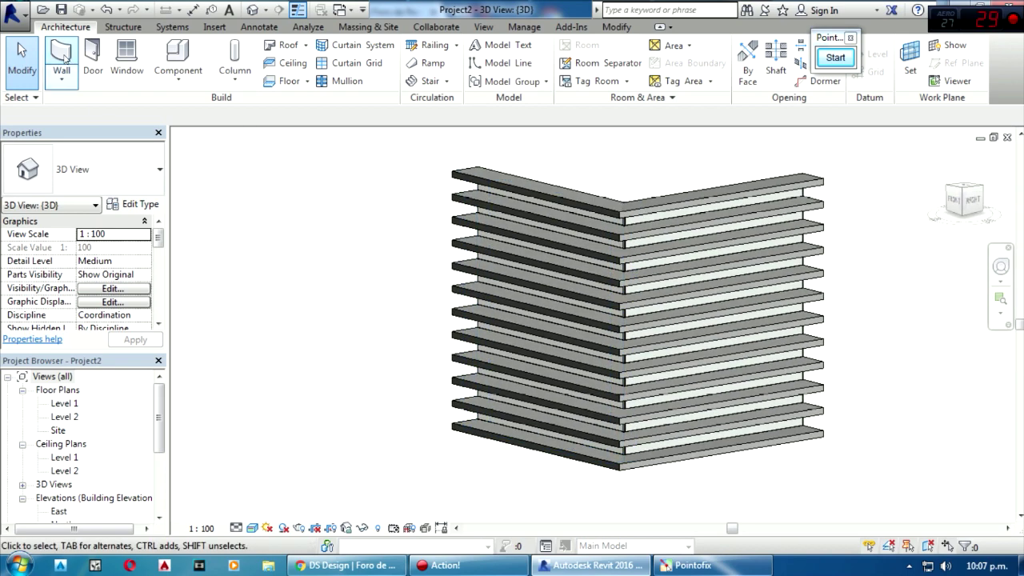
click(61, 55)
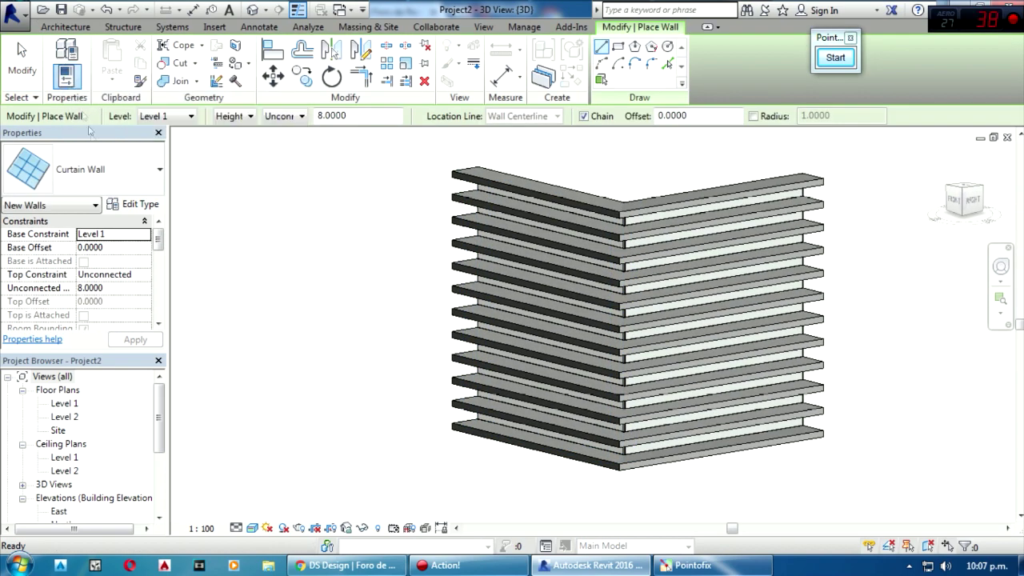
click(110, 178)
scroll(79, 303, up, 3)
scroll(78, 302, up, 2)
scroll(84, 304, up, 2)
scroll(90, 304, down, 1)
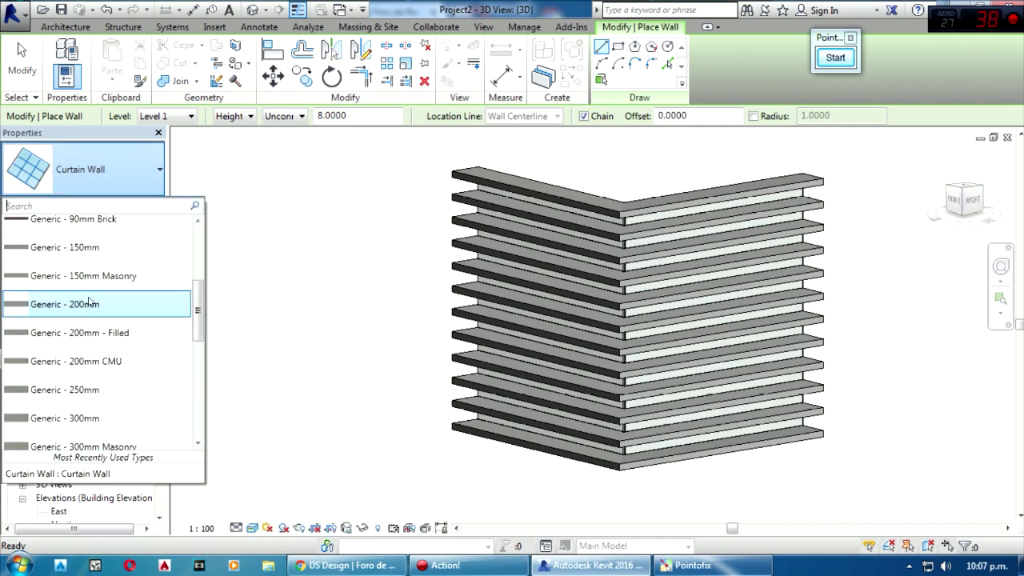
click(94, 304)
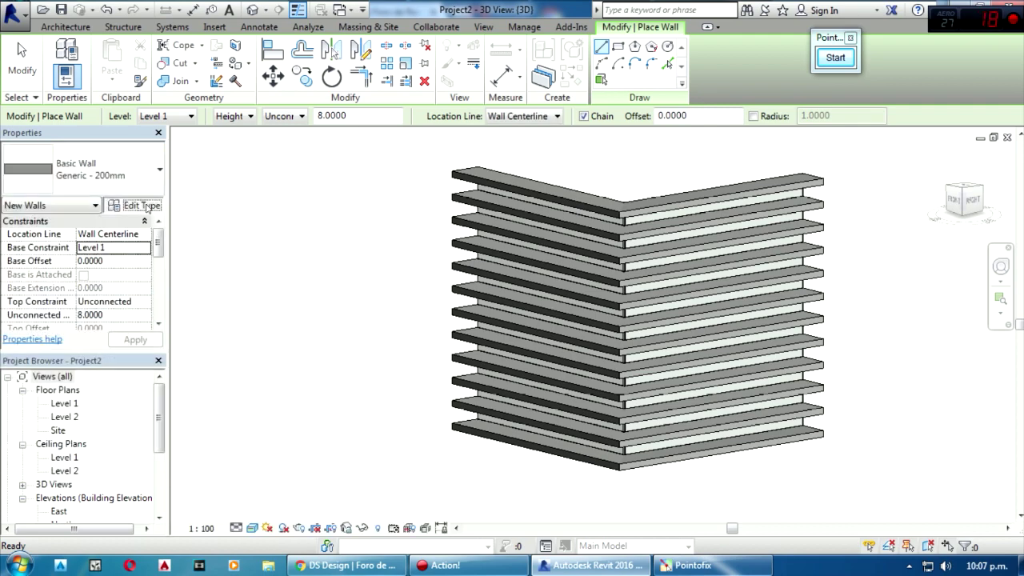
click(136, 205)
- Duplicate the wall type as CRISTAL and set its structure layer thickness to 0.025
click(517, 83)
text(CRISTAL)
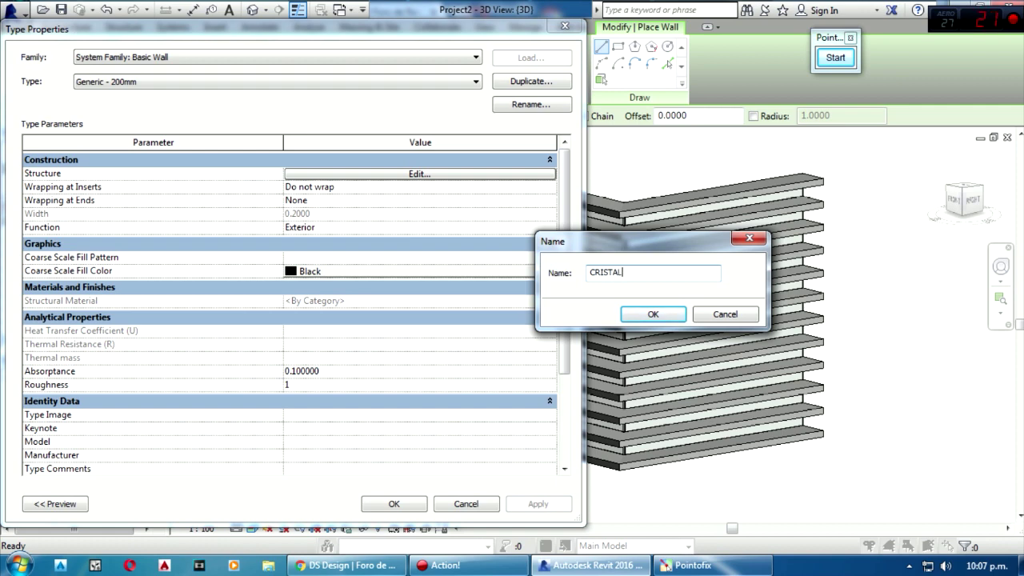
click(654, 316)
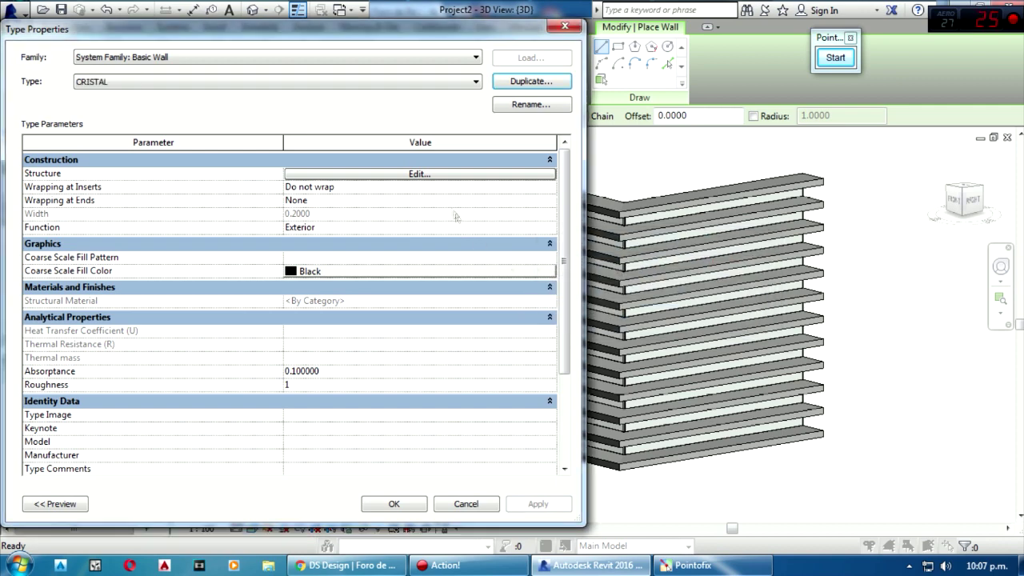
click(446, 174)
click(325, 172)
text(0.025)
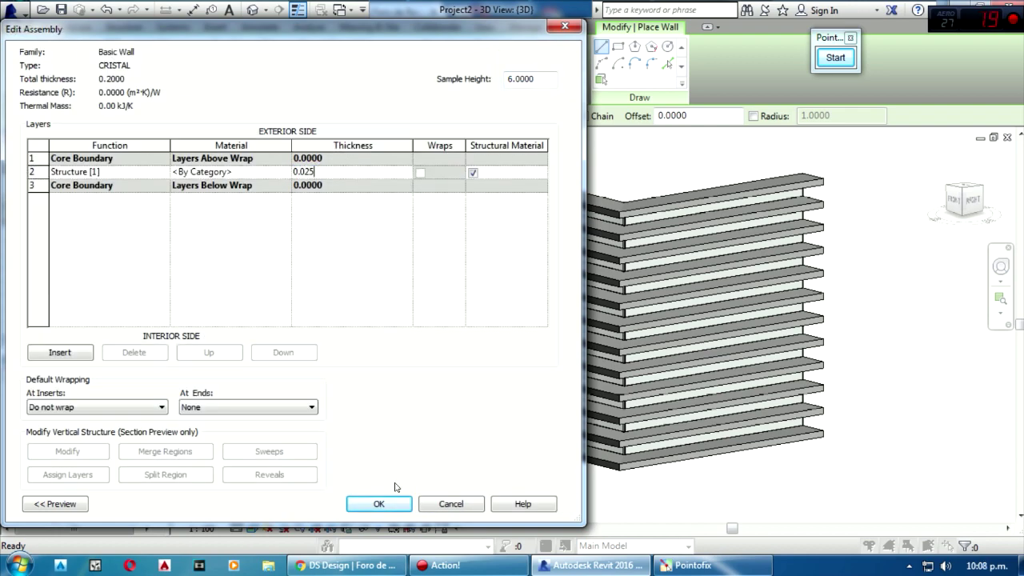
- Assign Glass as the structure layer material and confirm the CRISTAL type
click(269, 172)
click(286, 172)
text(GLASS)
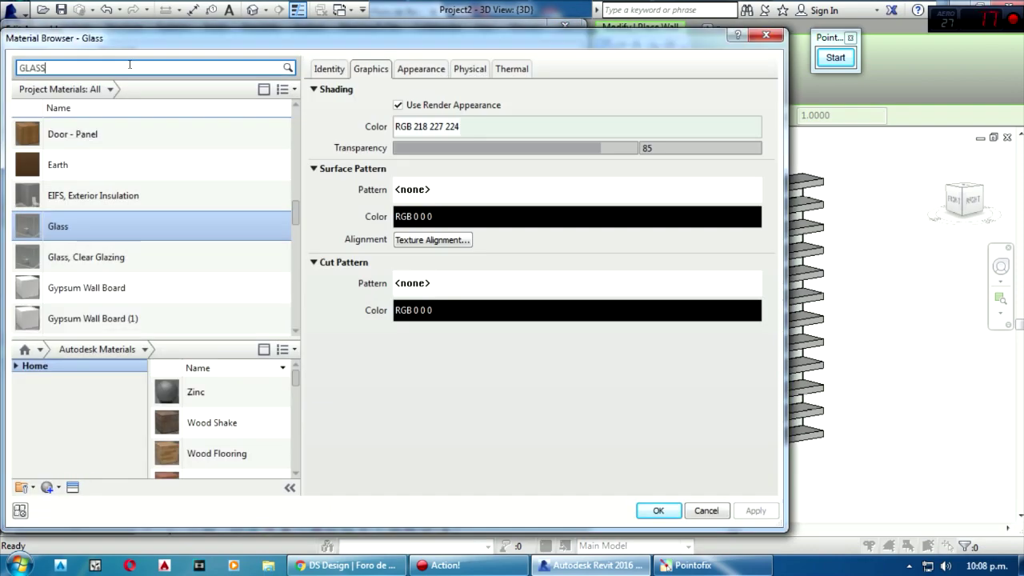
click(77, 174)
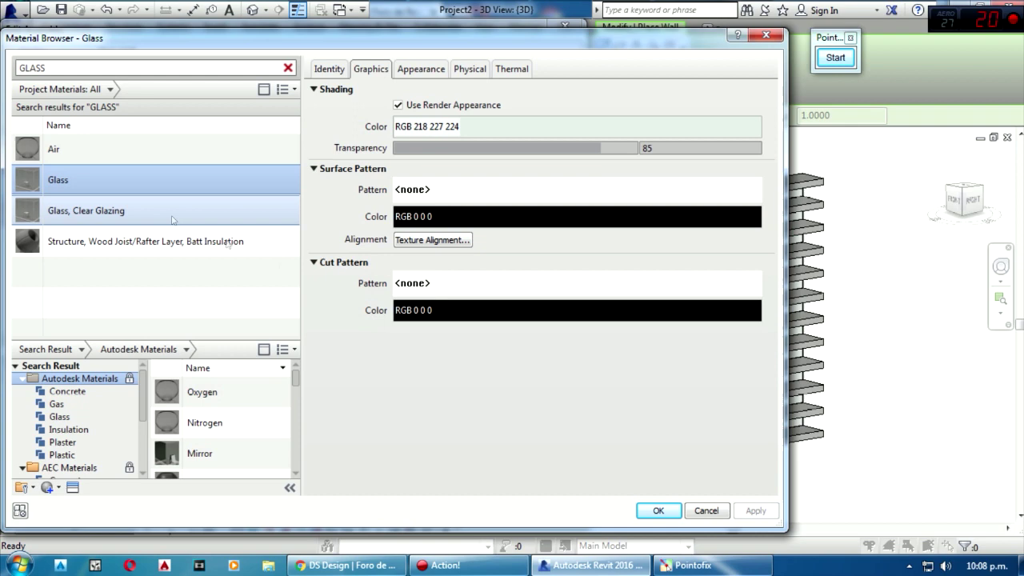
click(657, 511)
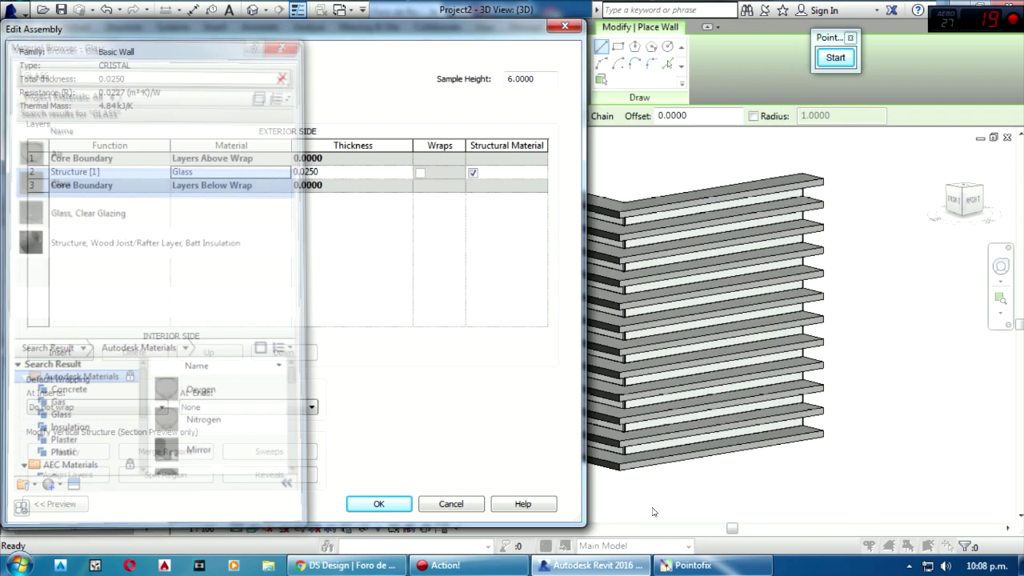
click(379, 505)
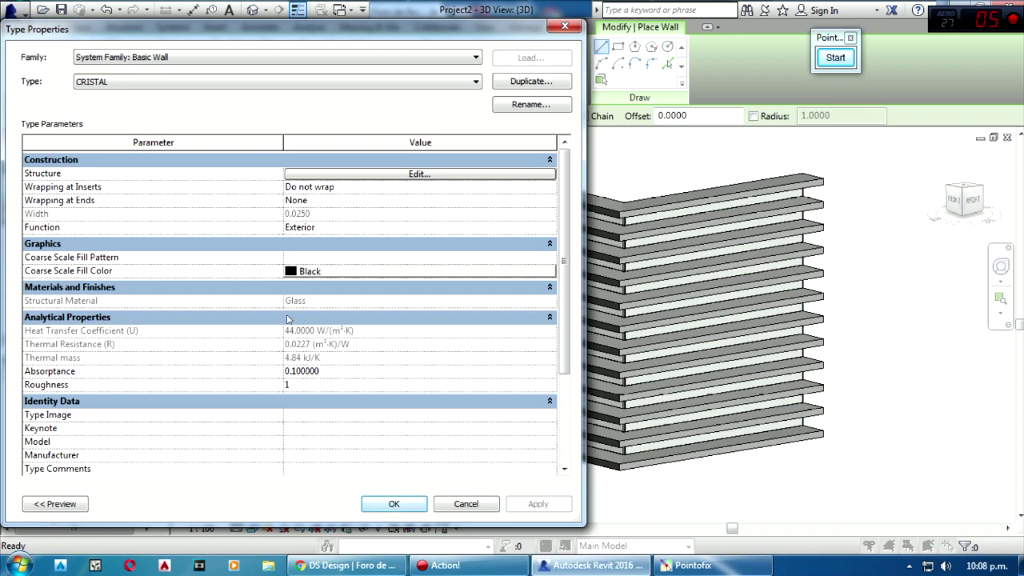
click(394, 504)
scroll(632, 208, up, 2)
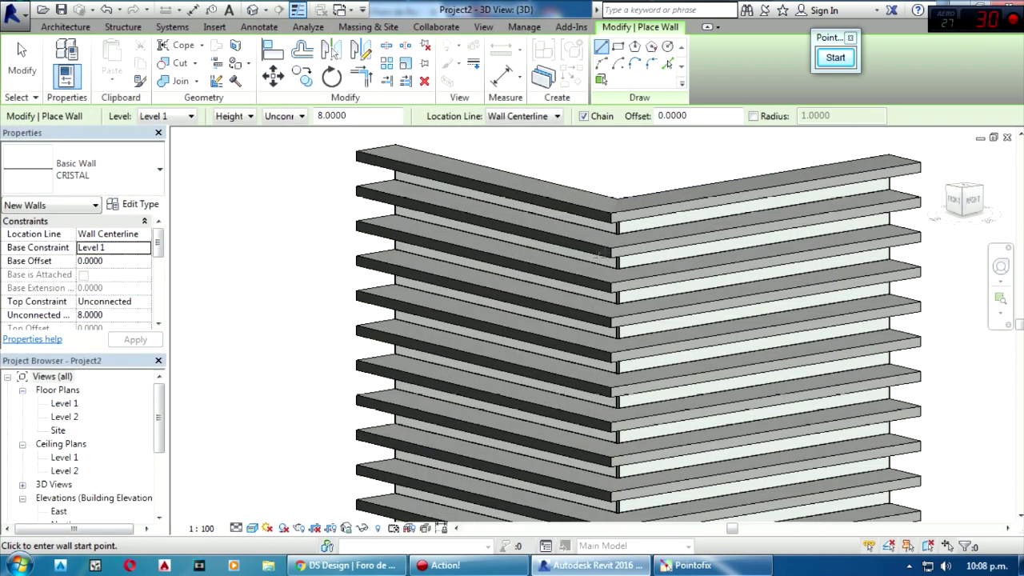
key(Escape)
key(Escape)
shift+middle_drag(590, 273, 713, 255)
- Write the screen note 'SELECCIONAMOS EL PANEL' beside the building, then clear it
click(836, 57)
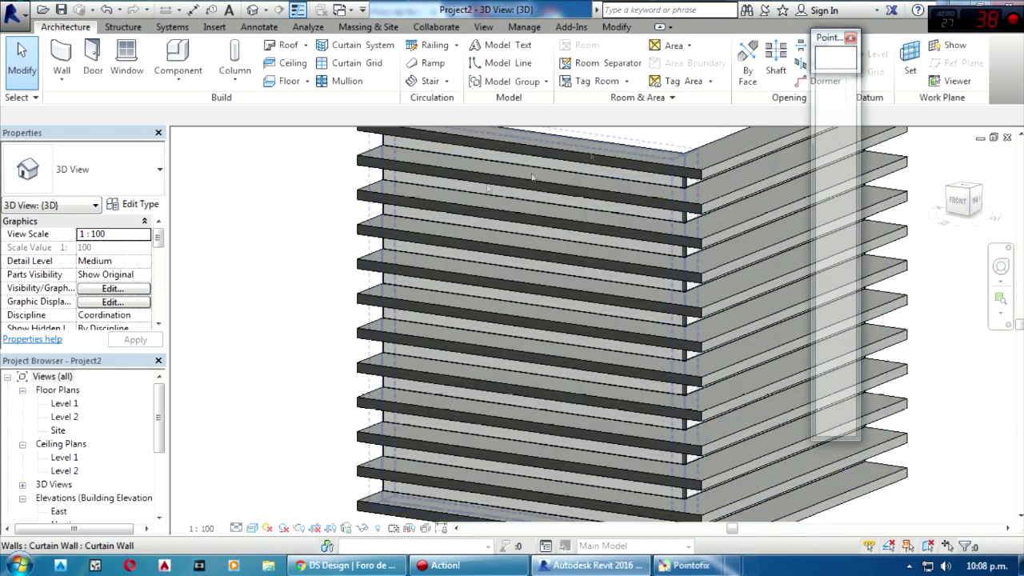
click(265, 272)
text(SELECCIONAMOS )
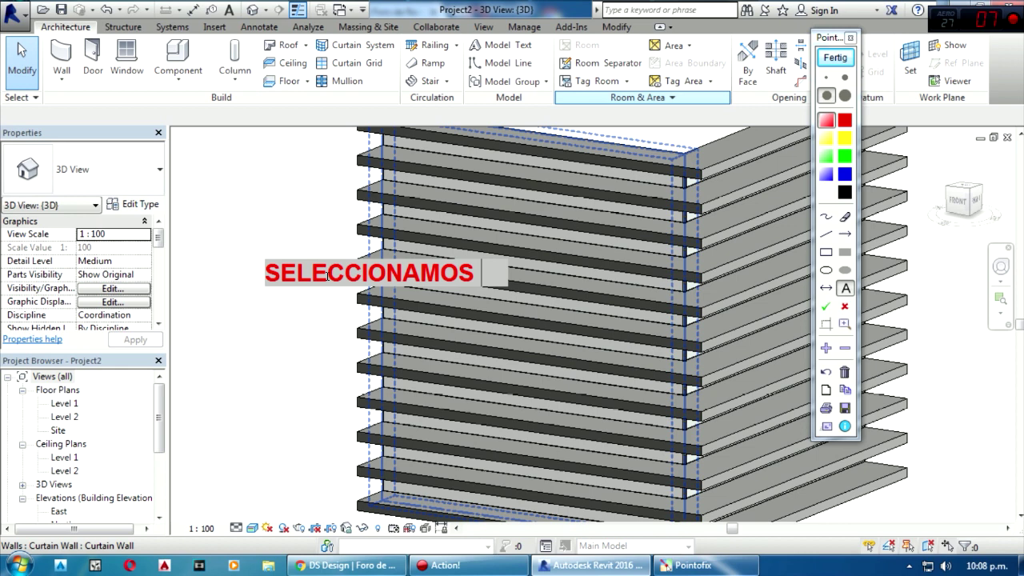
text(EL PANEL)
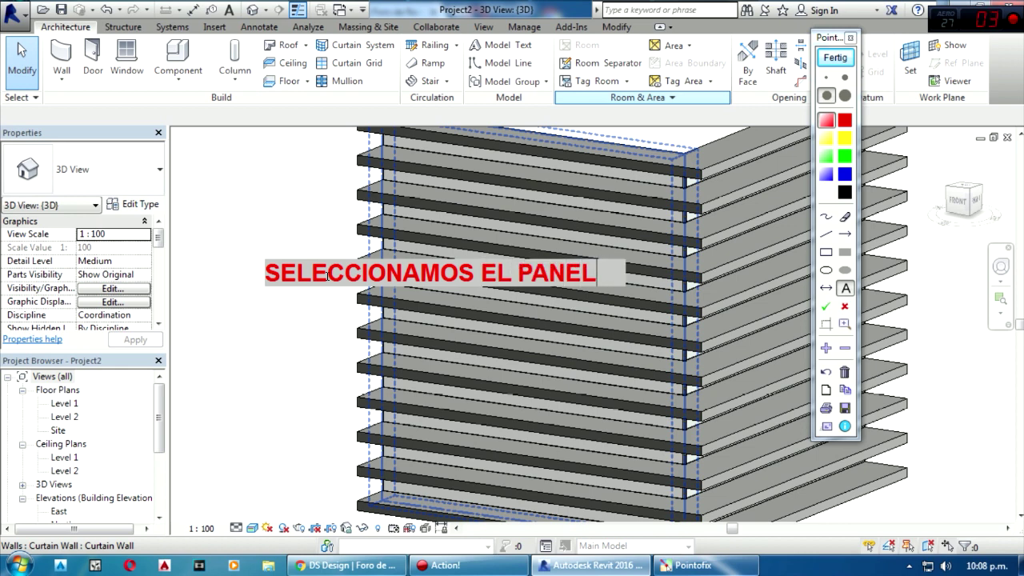
click(836, 58)
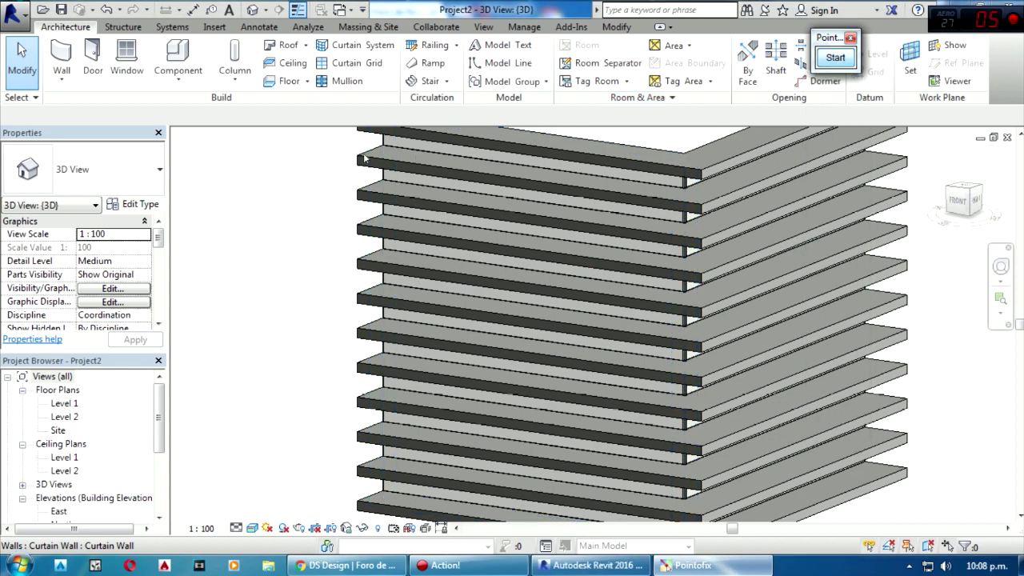
- Select one glazed curtain panel, then all panels of that type in the project
scroll(360, 206, up, 2)
key(Tab)
key(Tab)
click(360, 190)
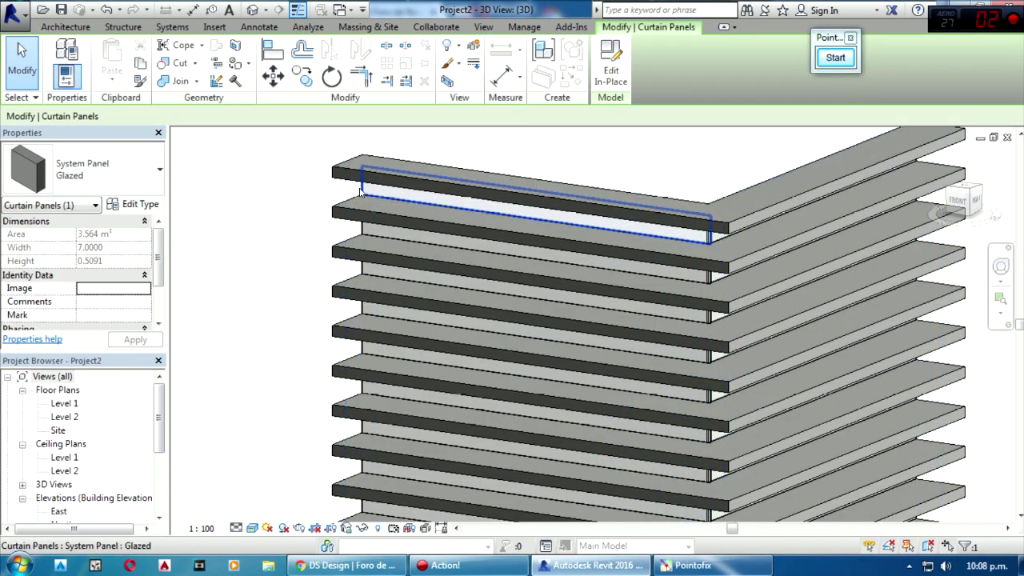
right_click(360, 191)
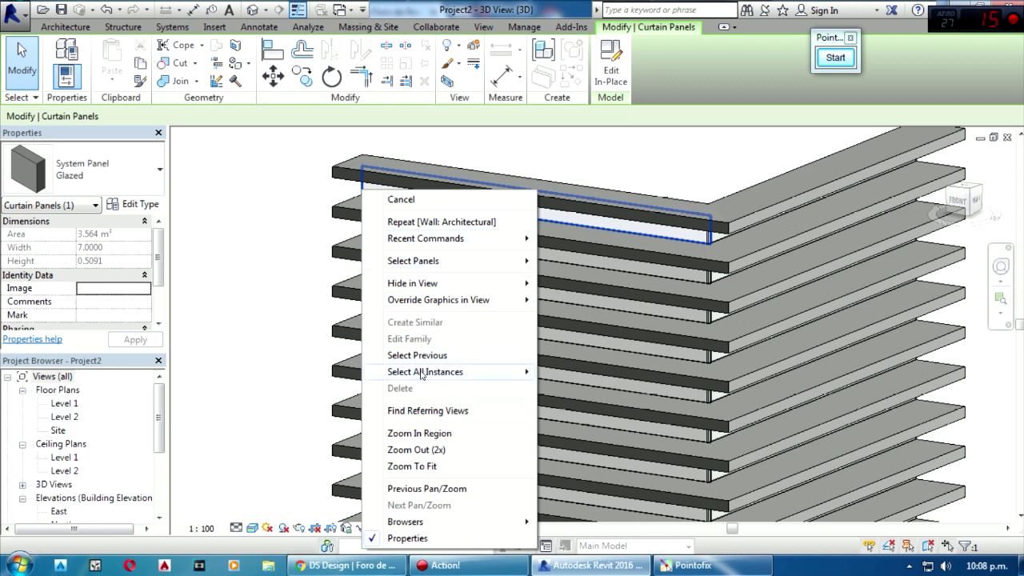
mouse_move(425, 372)
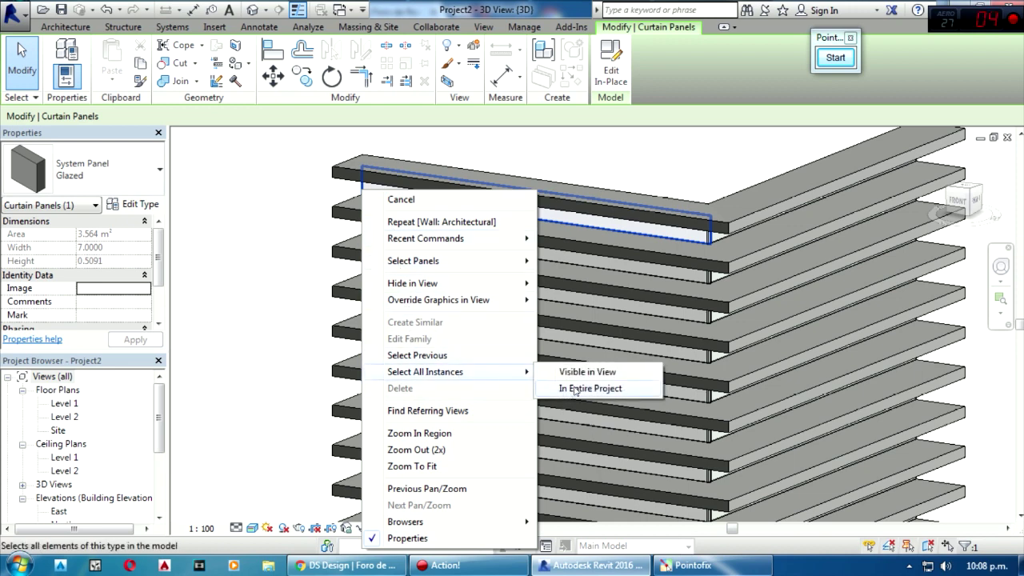
click(574, 389)
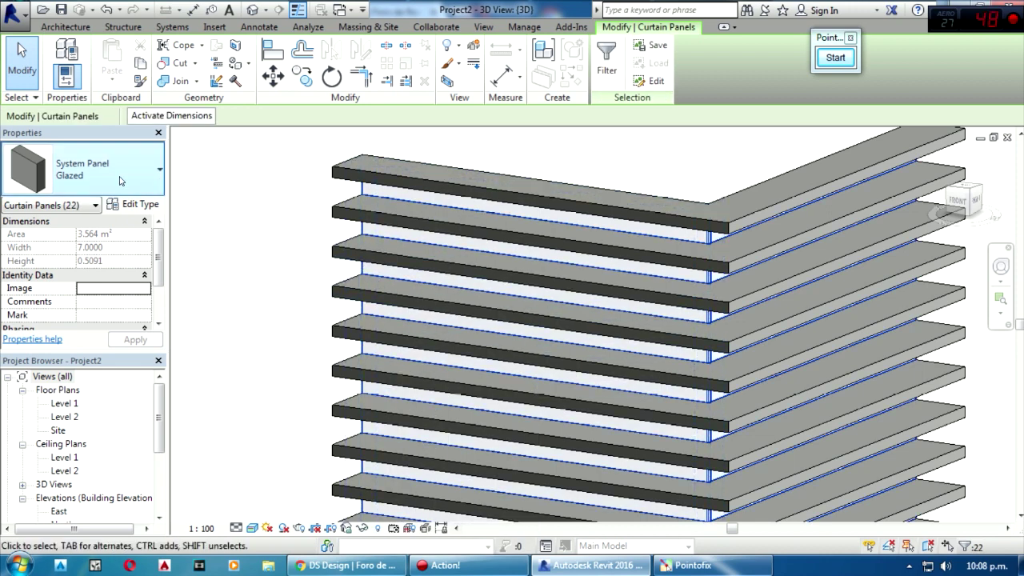
- Write the screen note 'CAMBIAMOS ACA', then clear it
click(836, 57)
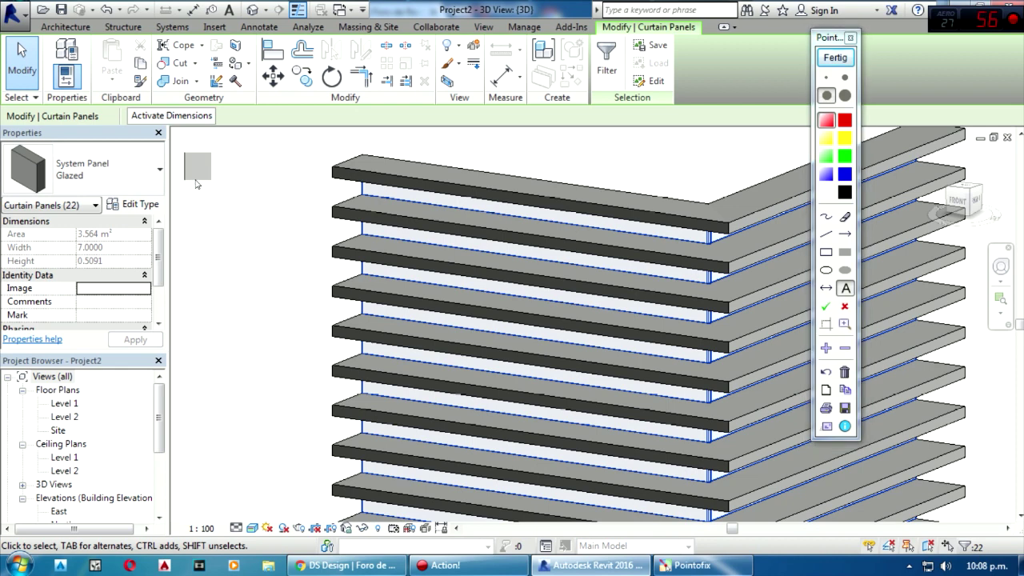
text(CAMBIAMOS)
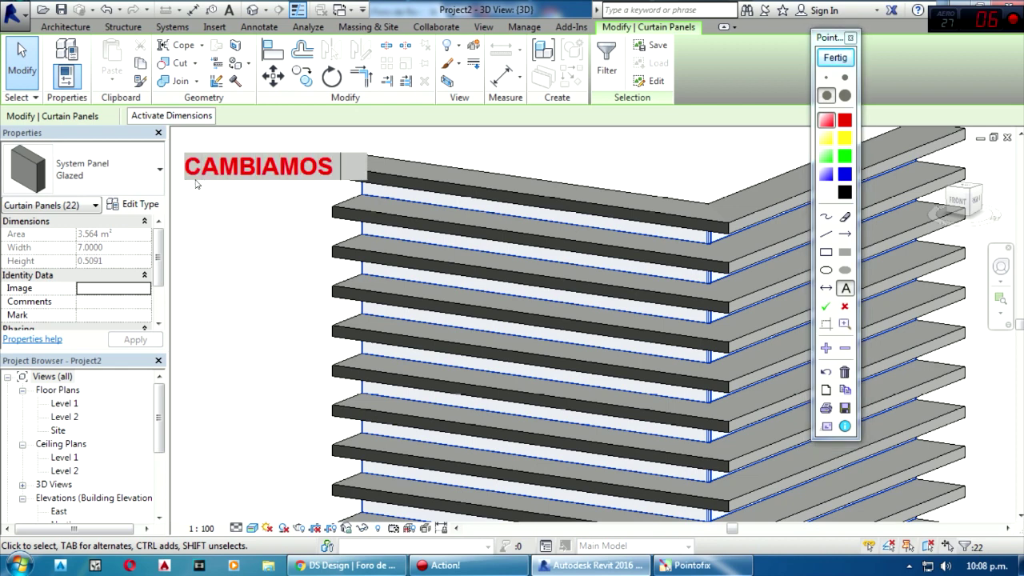
text( ACA)
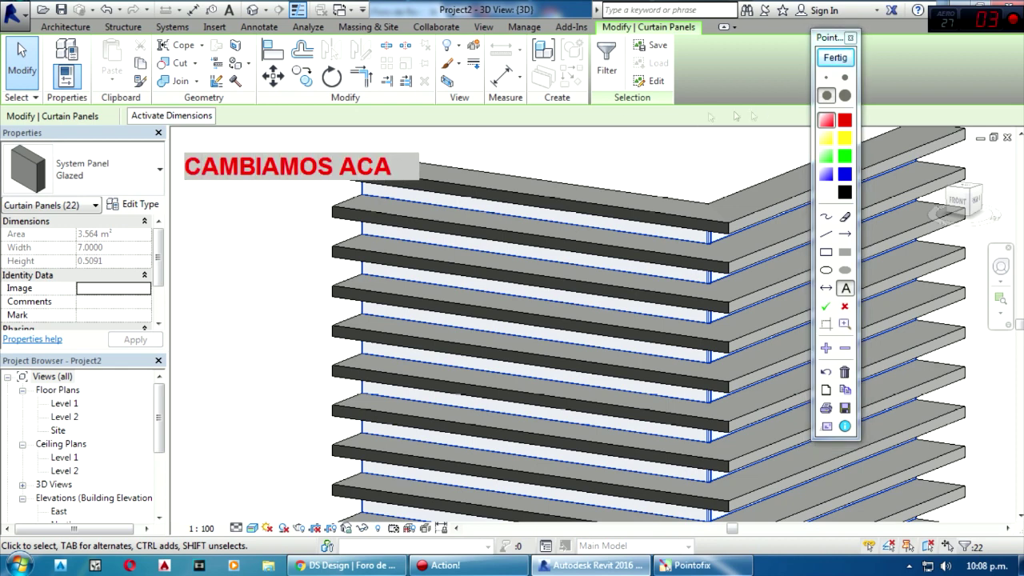
click(835, 57)
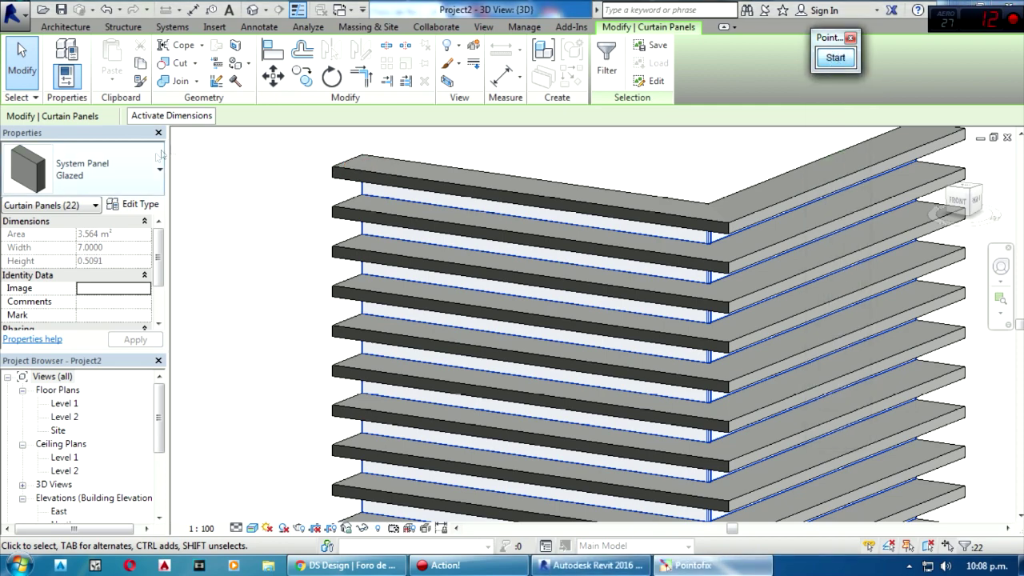
- Change the selected panels' type to Basic Wall: CRISTAL
click(149, 174)
scroll(68, 300, up, 2)
scroll(68, 300, up, 2)
scroll(68, 300, up, 1)
scroll(68, 300, up, 2)
scroll(68, 300, up, 1)
scroll(68, 300, up, 2)
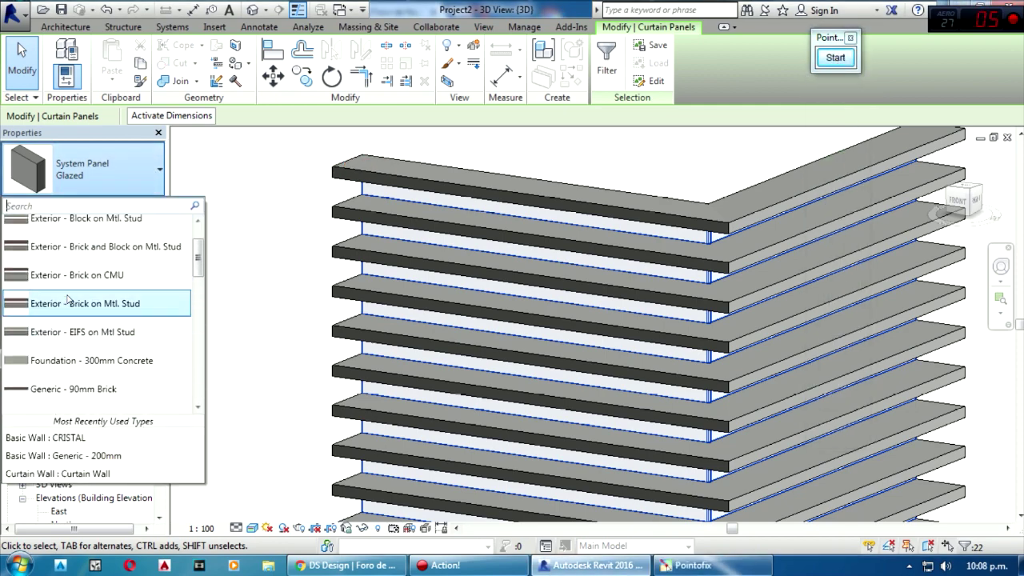
scroll(68, 300, up, 1)
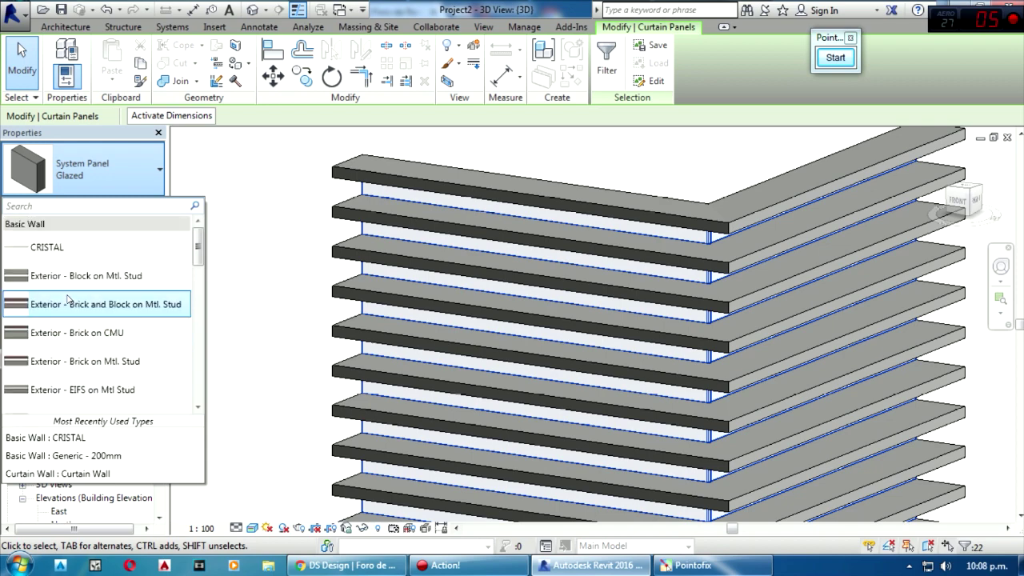
click(47, 254)
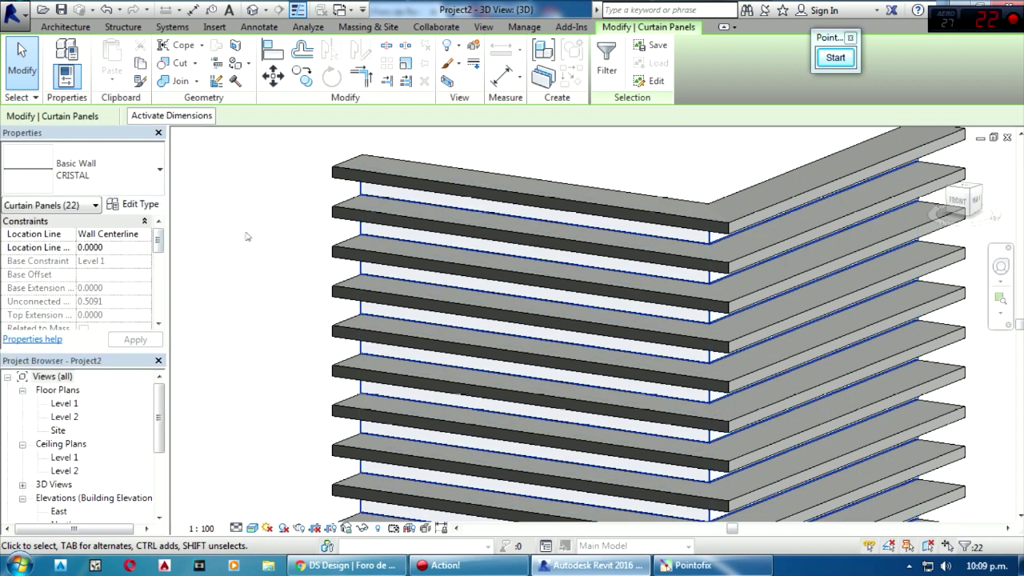
click(252, 233)
mouse_move(297, 232)
shift+middle_down()
mouse_move(624, 369)
mouse_move(587, 313)
shift+middle_up()
scroll(587, 313, down, 3)
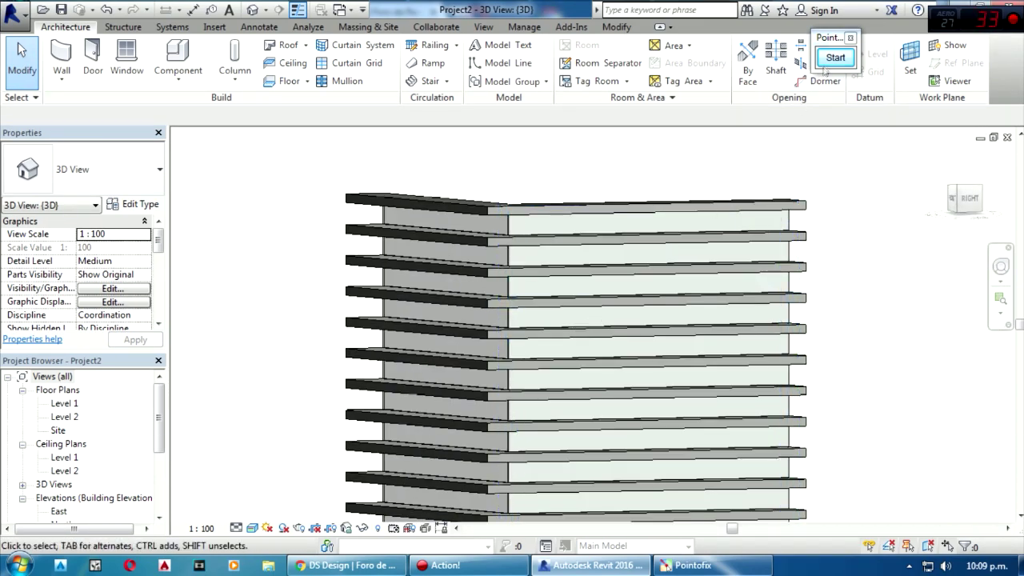
click(832, 60)
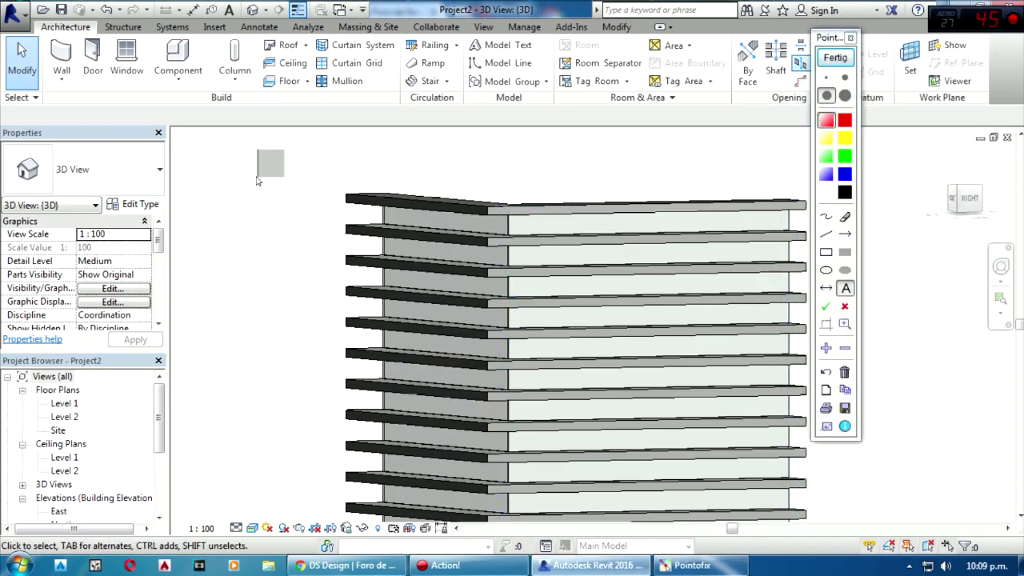
text(YSE SOLUC)
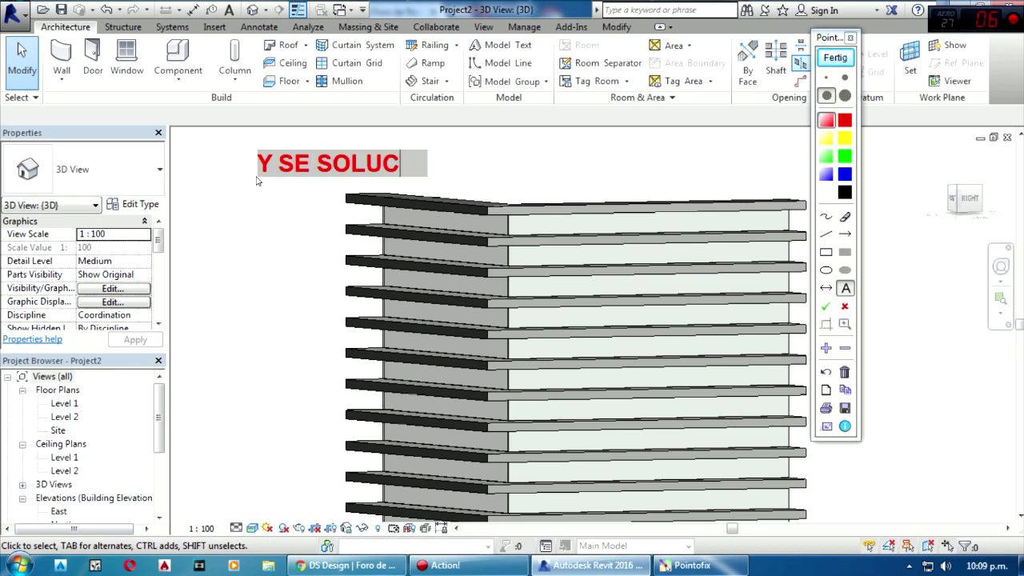
text(IONA EL PROBLE)
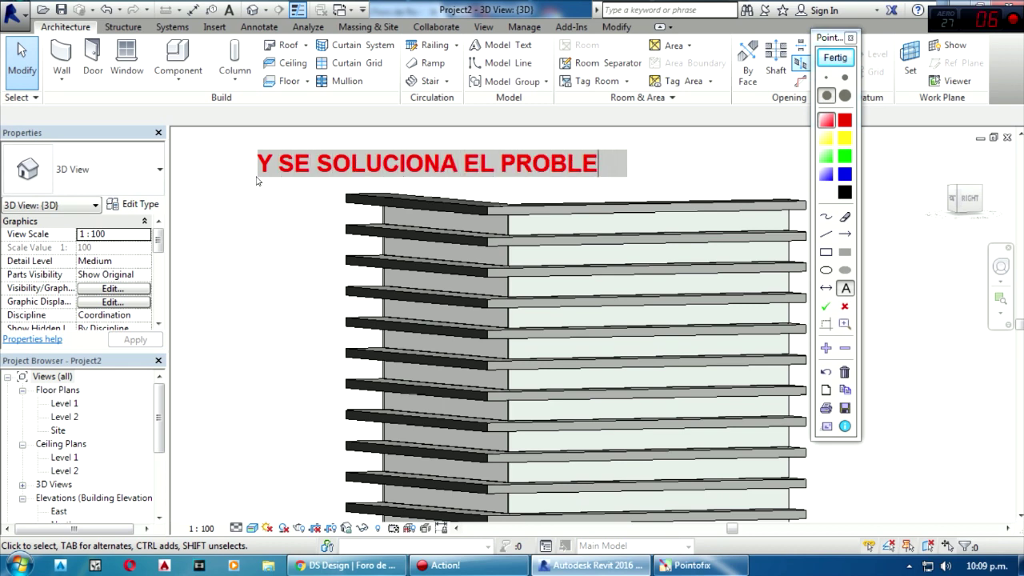
text(MA)
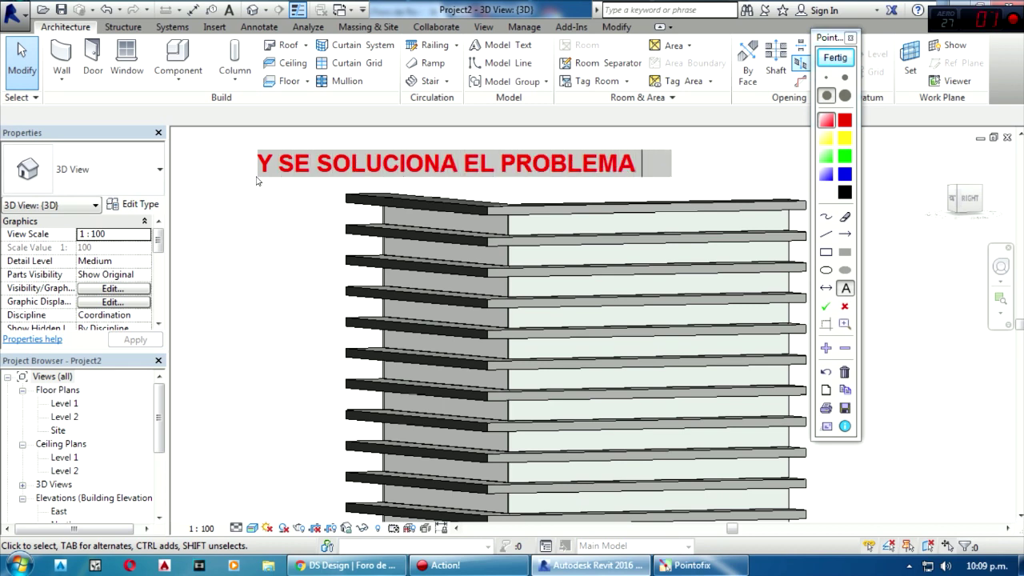
text( DE LA N)
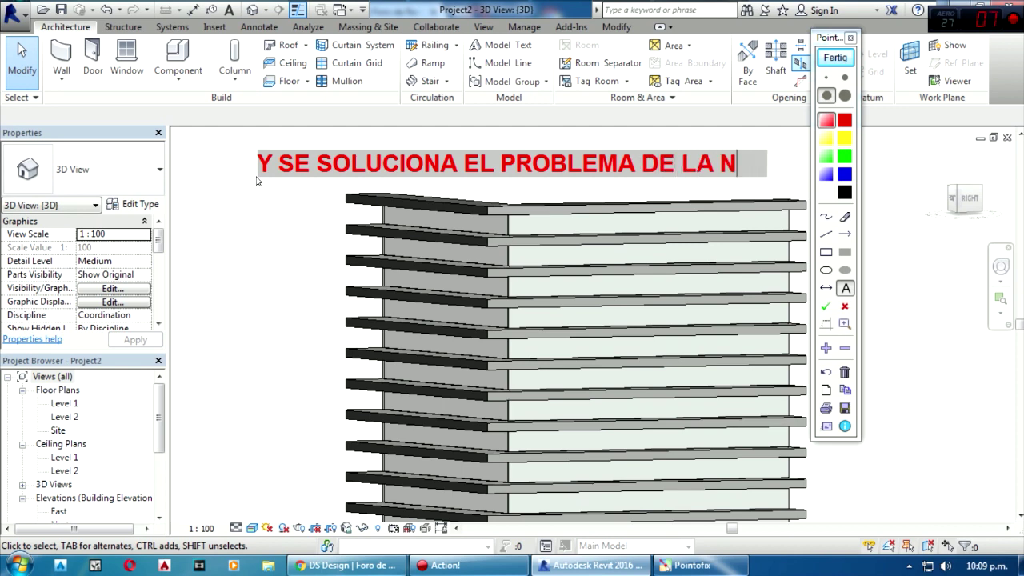
key(BackSpace)
text(UNION)
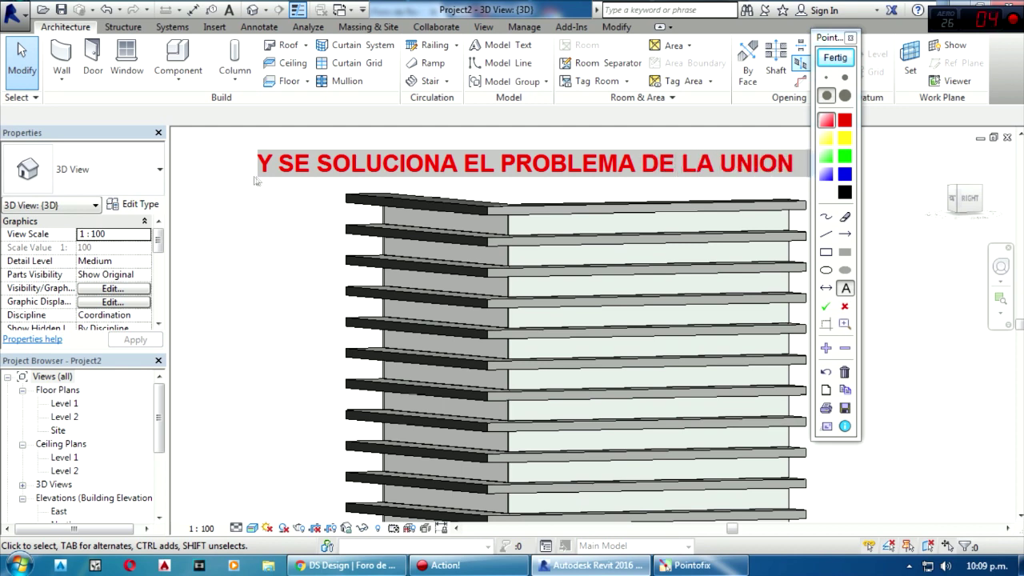
click(247, 224)
text(BU)
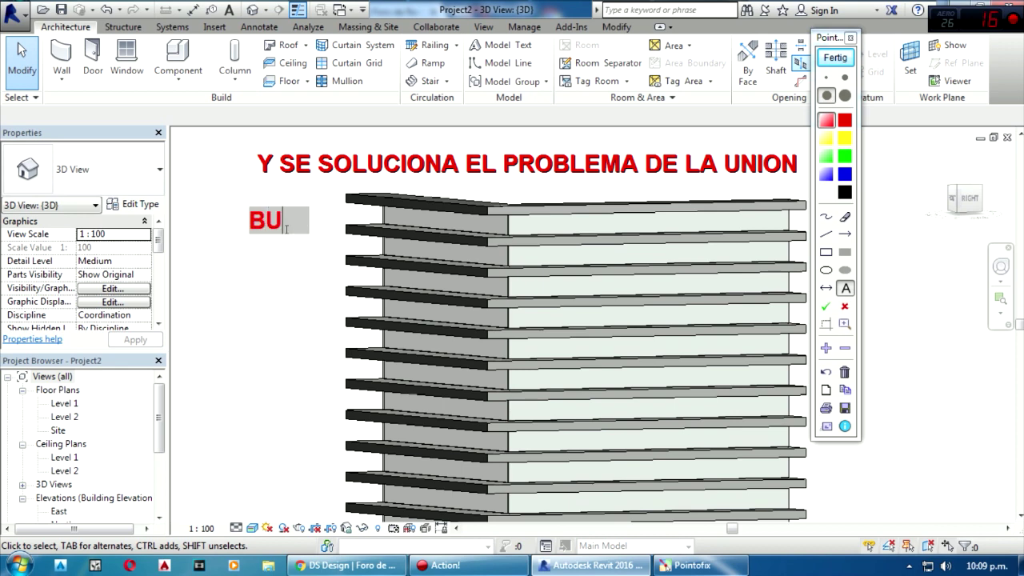
text(ENO ES TODO G)
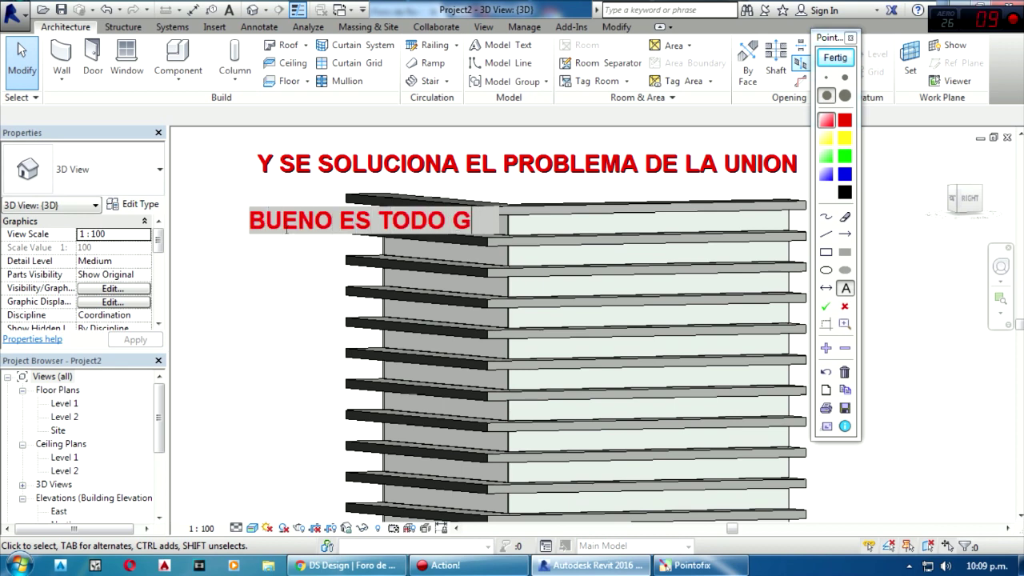
text(RACIAS :))
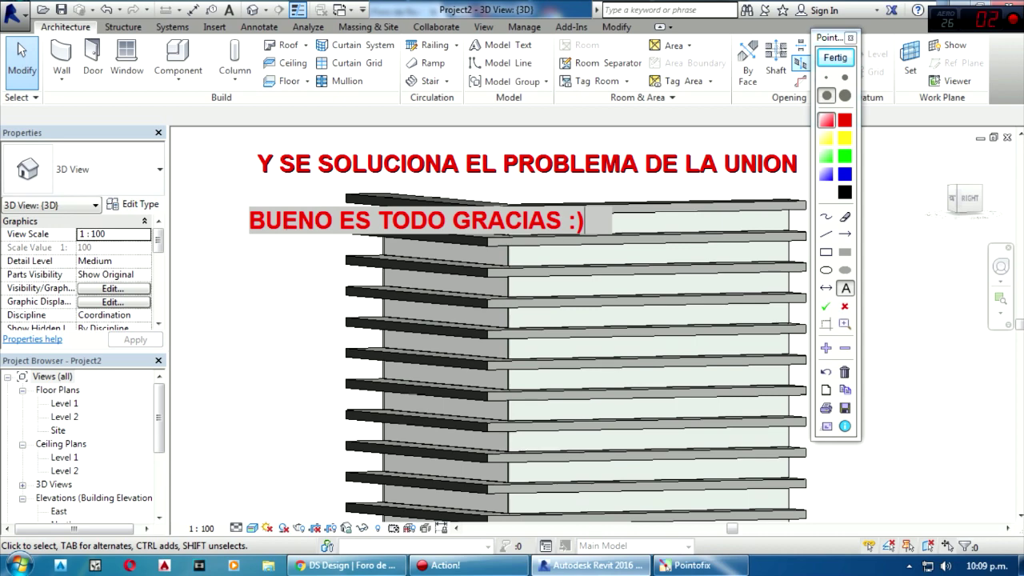
click(835, 58)
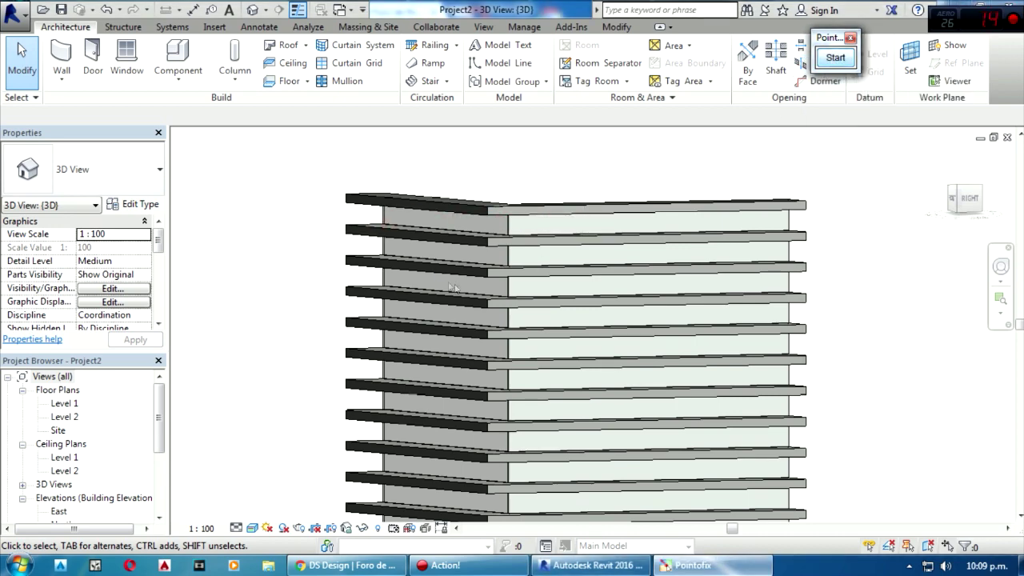
- Select the top horizontal mullion and browse its type's Material parameter
mouse_move(292, 211)
shift+middle_down()
mouse_move(315, 228)
mouse_move(353, 224)
shift+middle_up()
scroll(432, 217, up, 3)
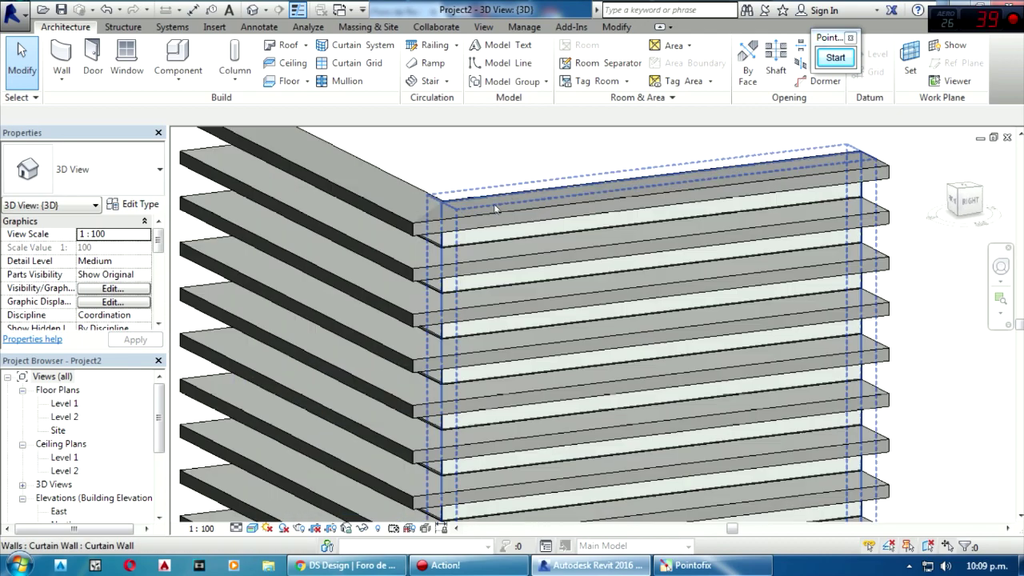
scroll(498, 225, up, 3)
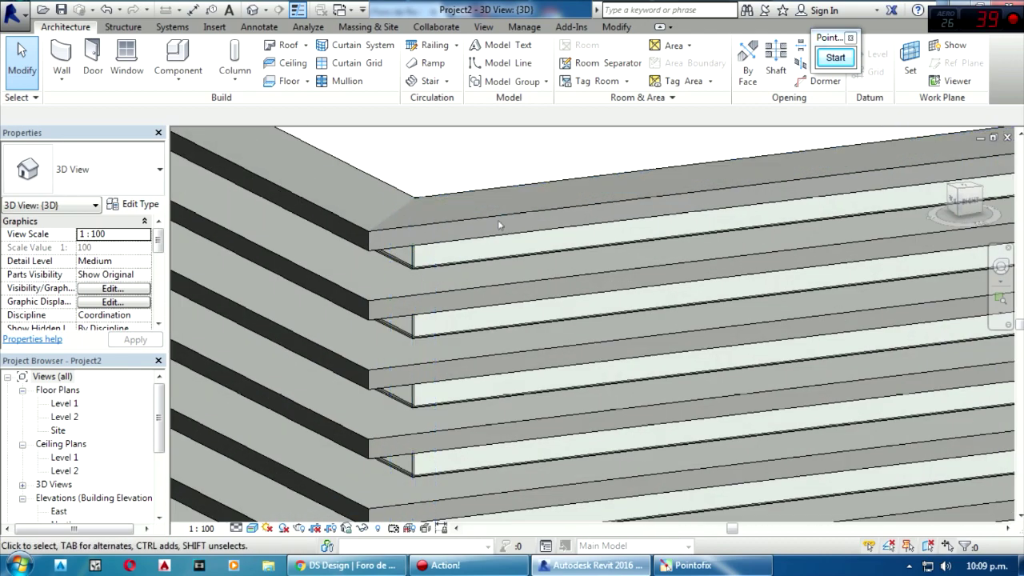
click(407, 225)
click(140, 203)
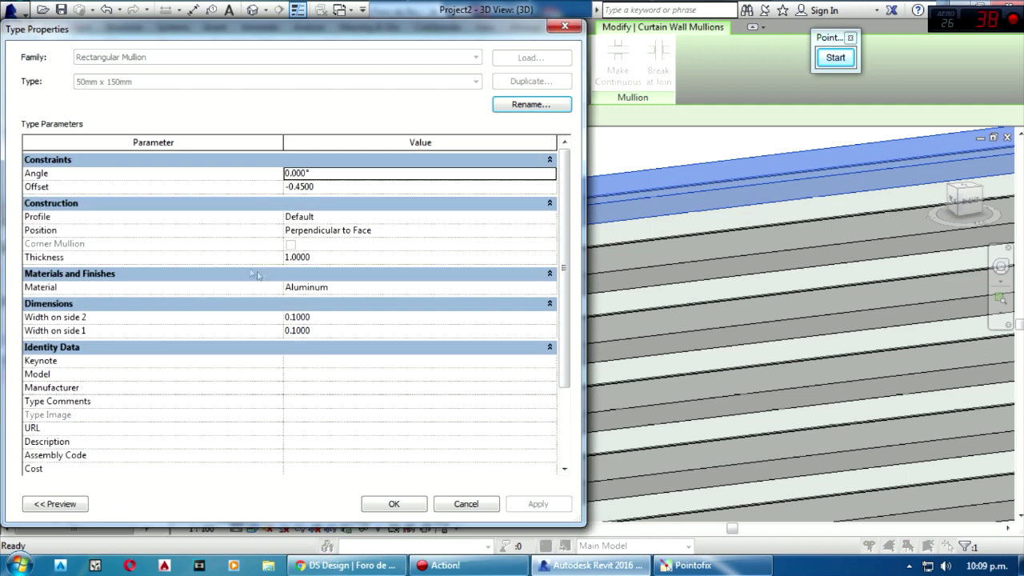
click(538, 287)
click(547, 288)
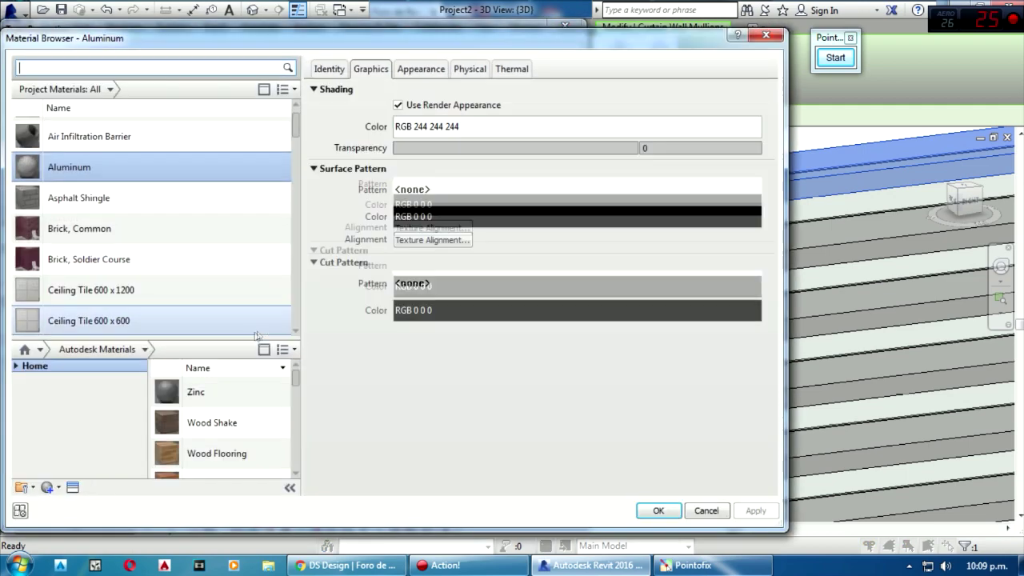
- Choose Wood (Oak) from the library materials and confirm the mullion type
drag(296, 376, 292, 383)
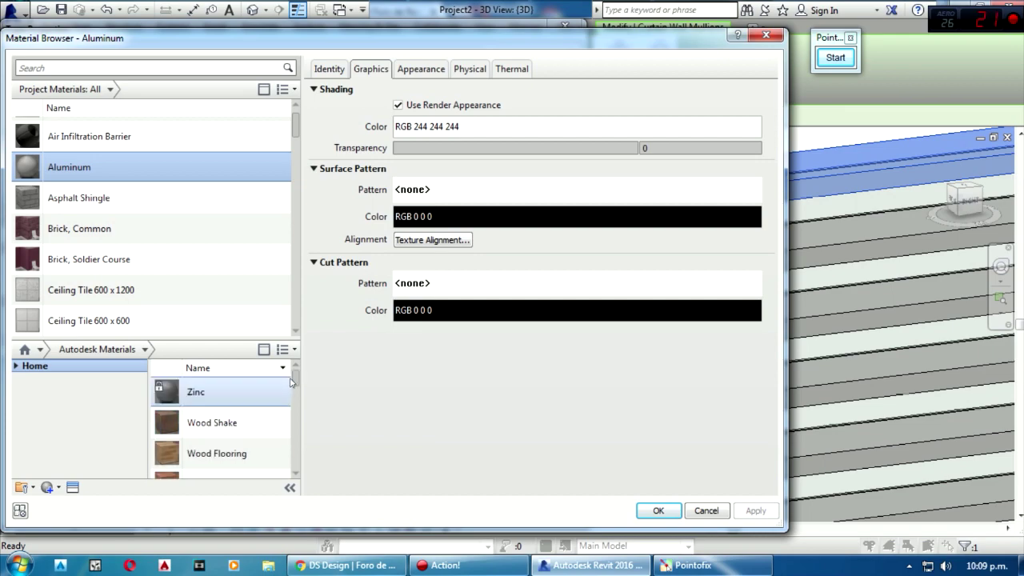
click(220, 455)
scroll(220, 448, down, 1)
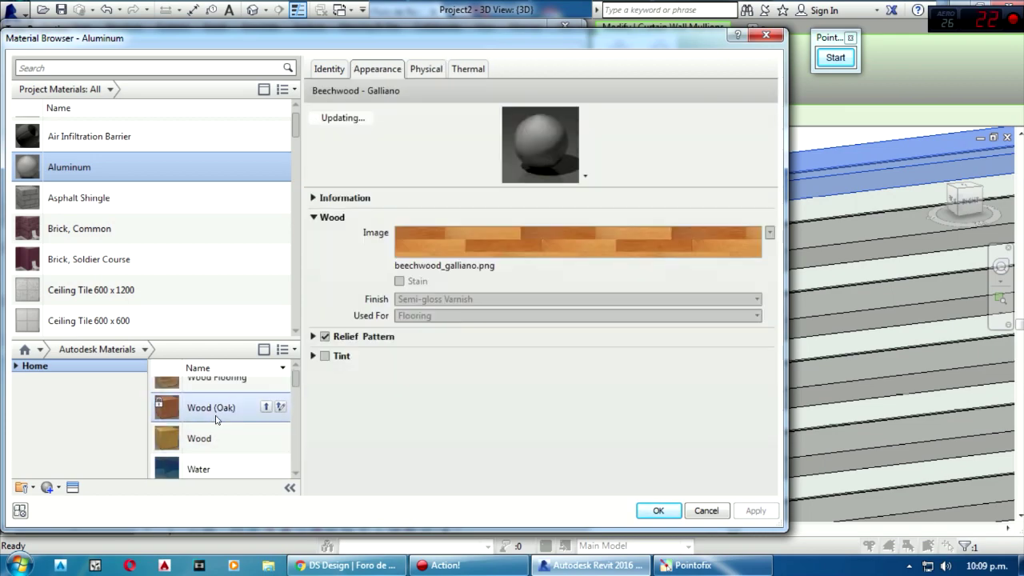
click(214, 418)
click(672, 514)
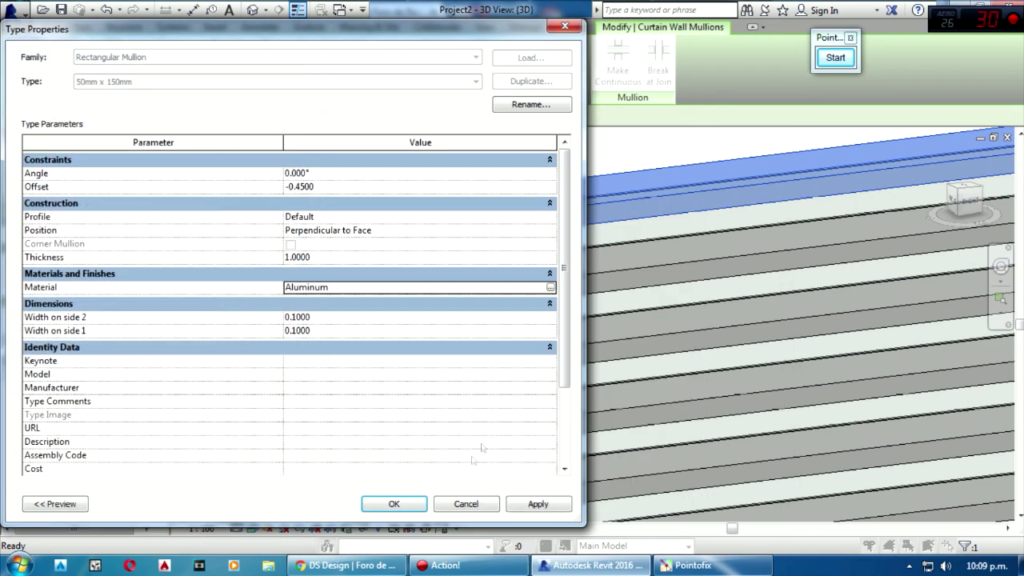
click(538, 504)
click(394, 504)
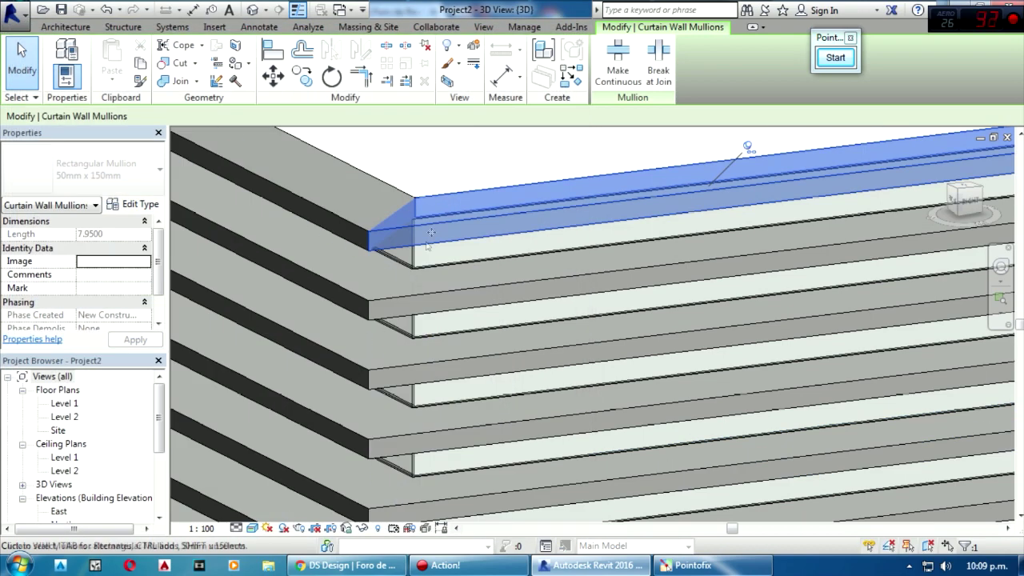
key(Escape)
- Switch to Realistic display and reassign Wood (Oak) as the mullion type's material
click(252, 528)
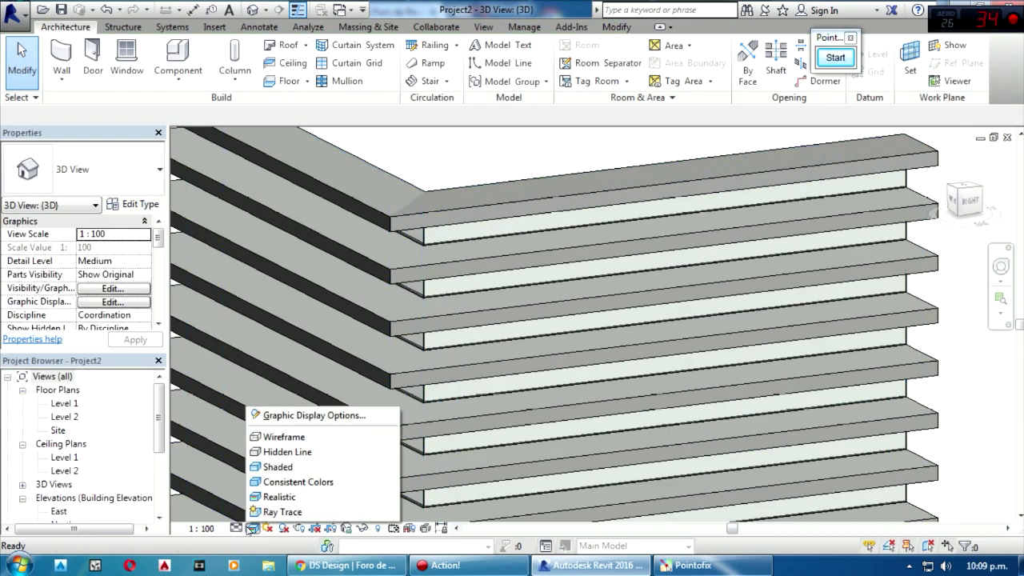
click(272, 498)
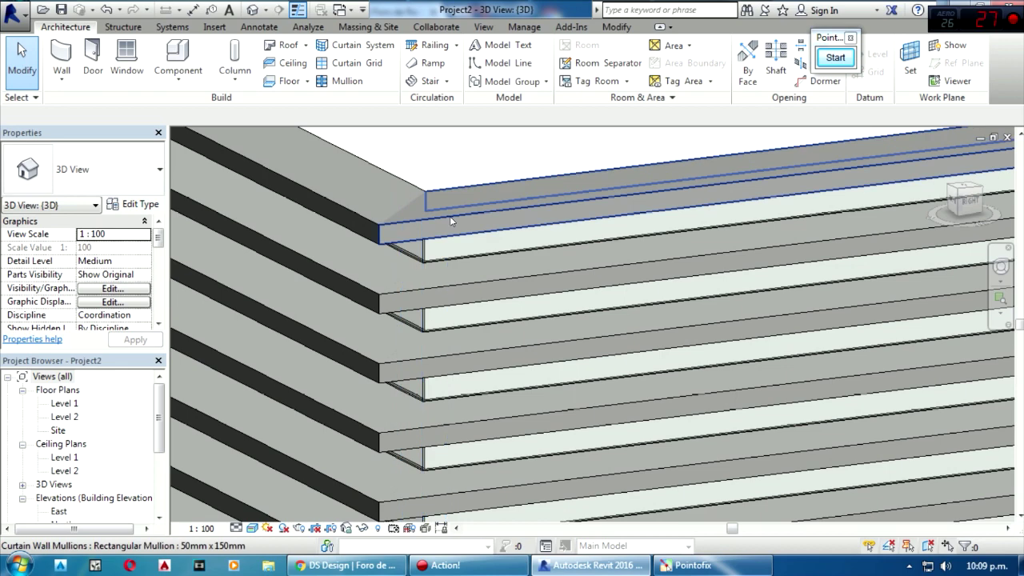
click(450, 216)
click(141, 204)
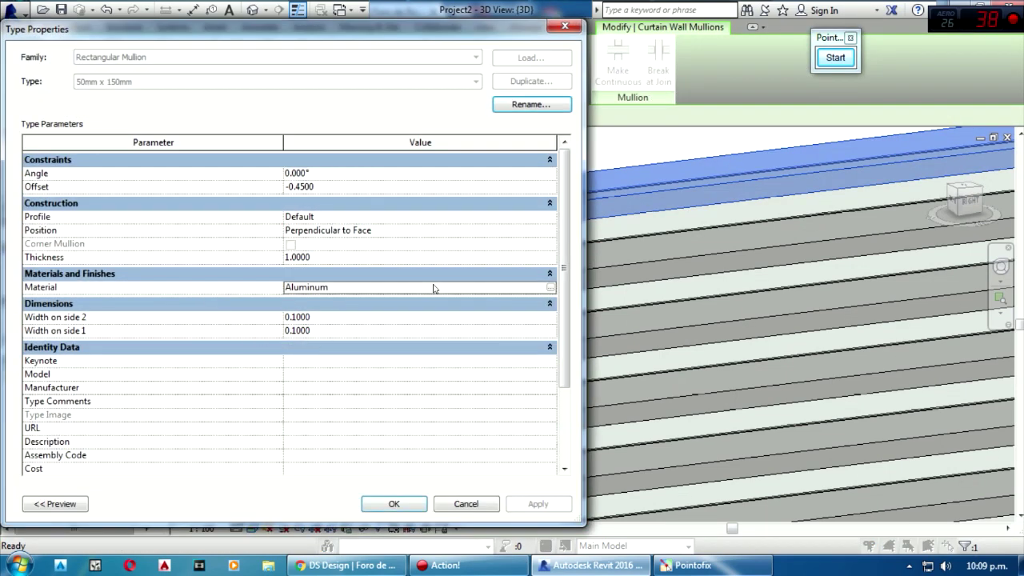
click(551, 288)
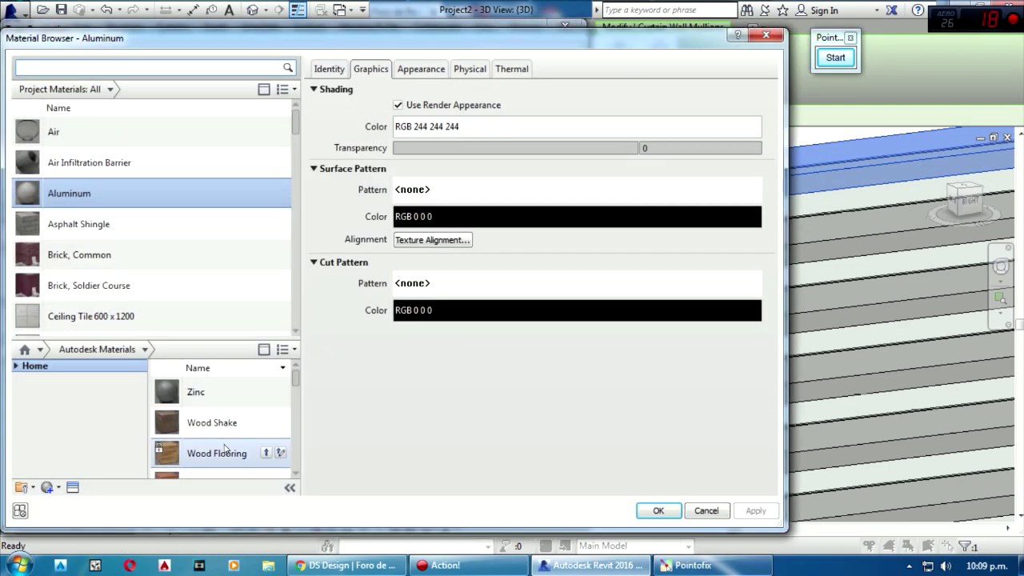
double_click(223, 446)
click(211, 407)
double_click(212, 408)
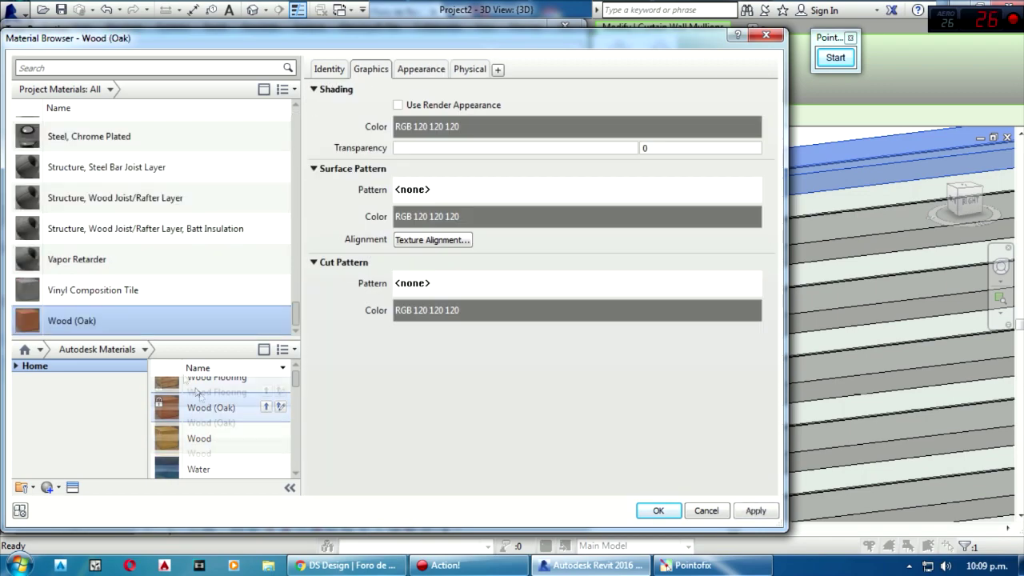
double_click(158, 321)
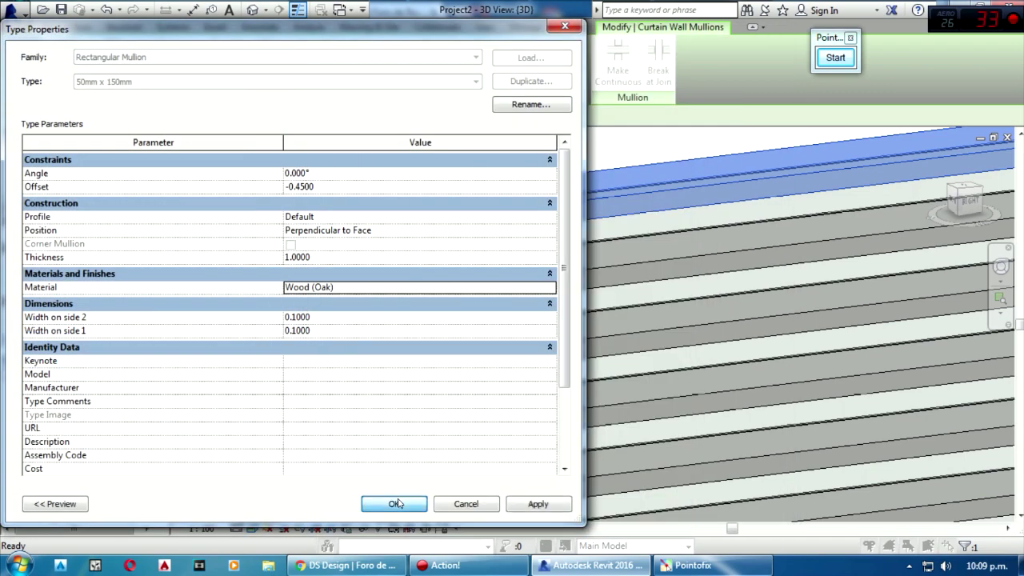
click(395, 503)
- Clear the selection and orbit the model to view the oak louvers
click(472, 196)
click(472, 158)
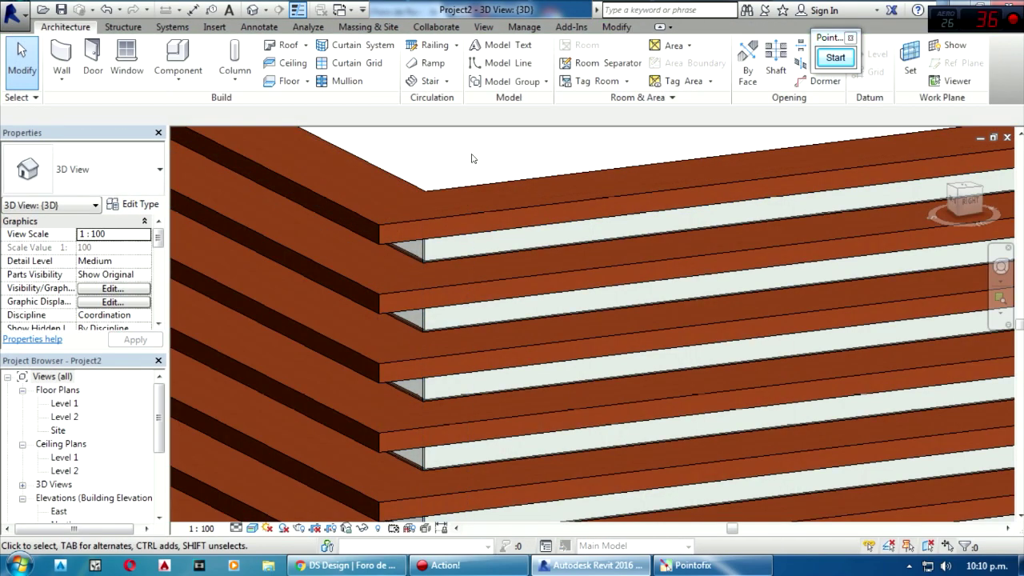
scroll(472, 158, down, 10)
mouse_move(472, 158)
shift+middle_down()
mouse_move(473, 141)
mouse_move(584, 235)
shift+middle_up()
shift+middle_drag(743, 389, 742, 378)
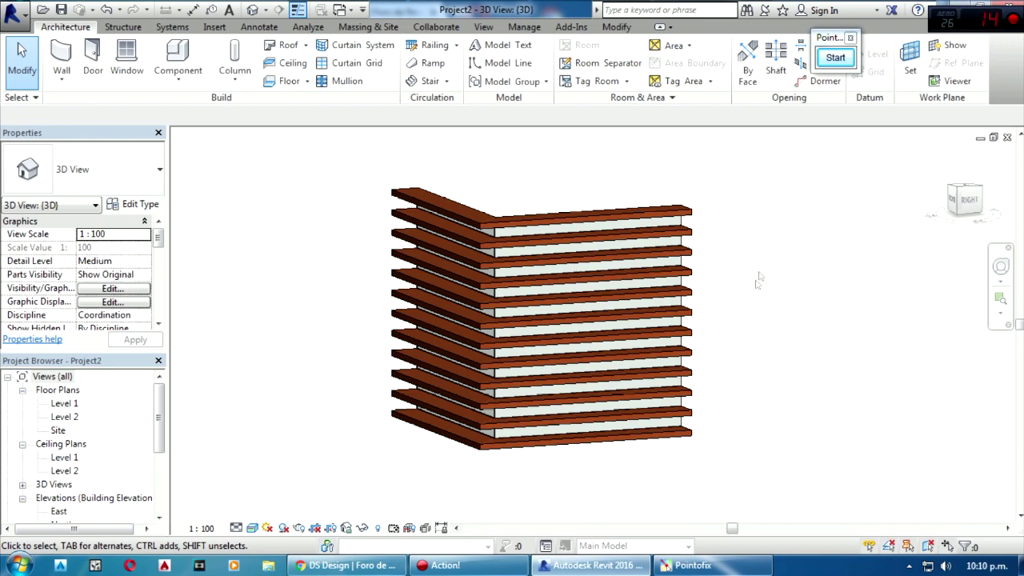